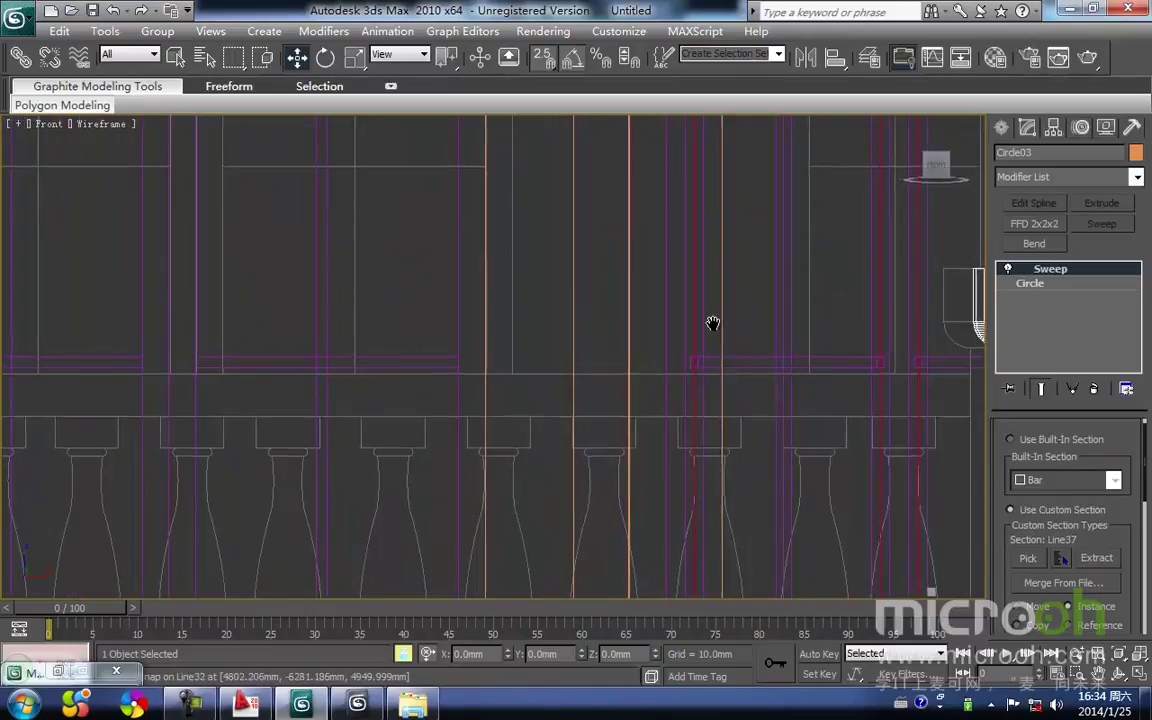
Step: Clone the leftmost balcony column once as an instance toward the balcony's right end
middle_click_drag(579, 293, 270, 352)
scroll(571, 326, "down", 6)
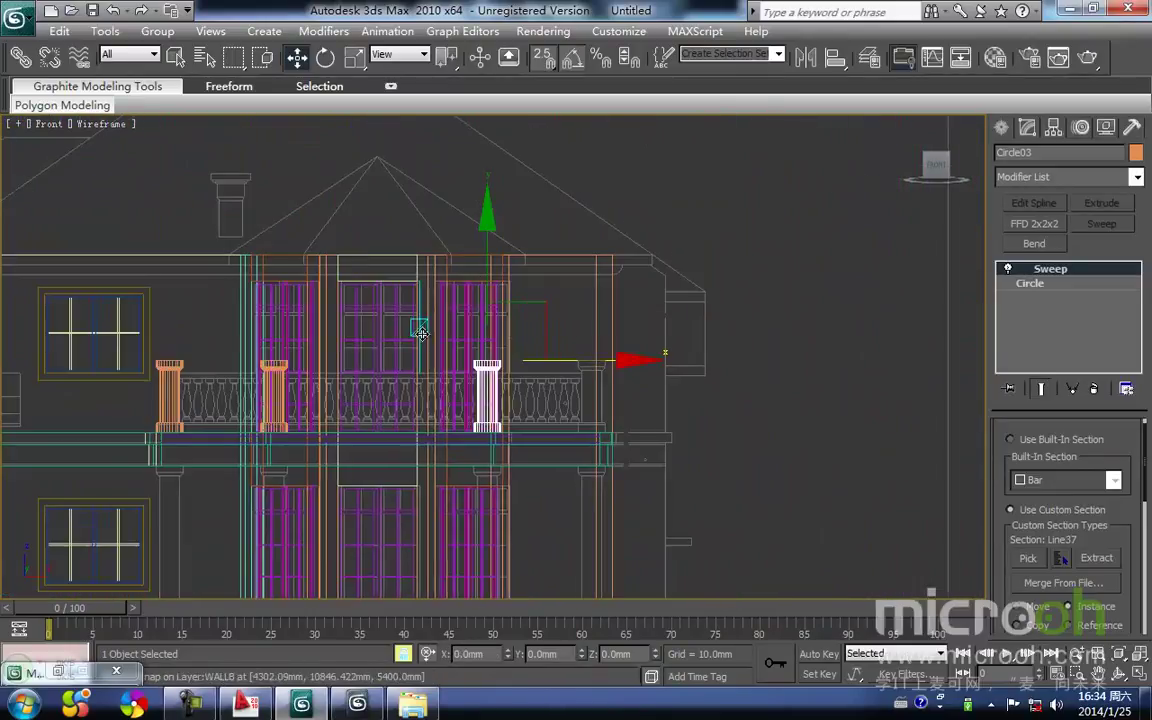
middle_click_drag(420, 333, 645, 318)
left_click(394, 386)
middle_click_drag(485, 346, 383, 341)
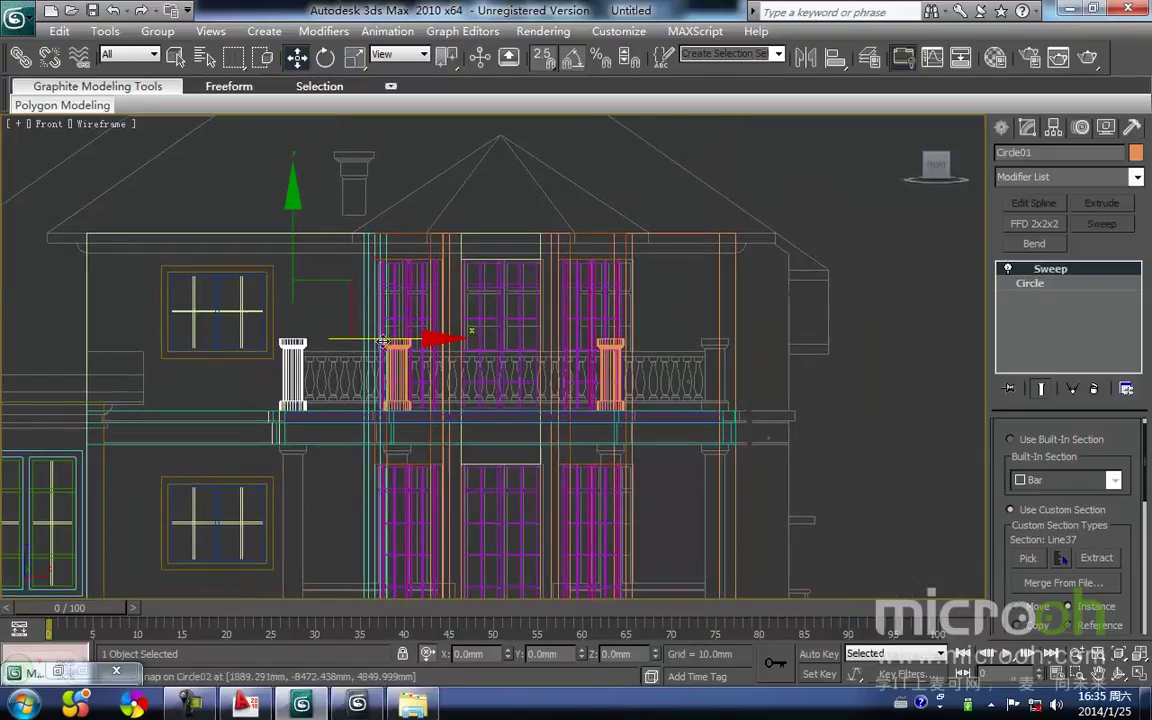
left_click_drag(398, 338, 786, 340, "shift")
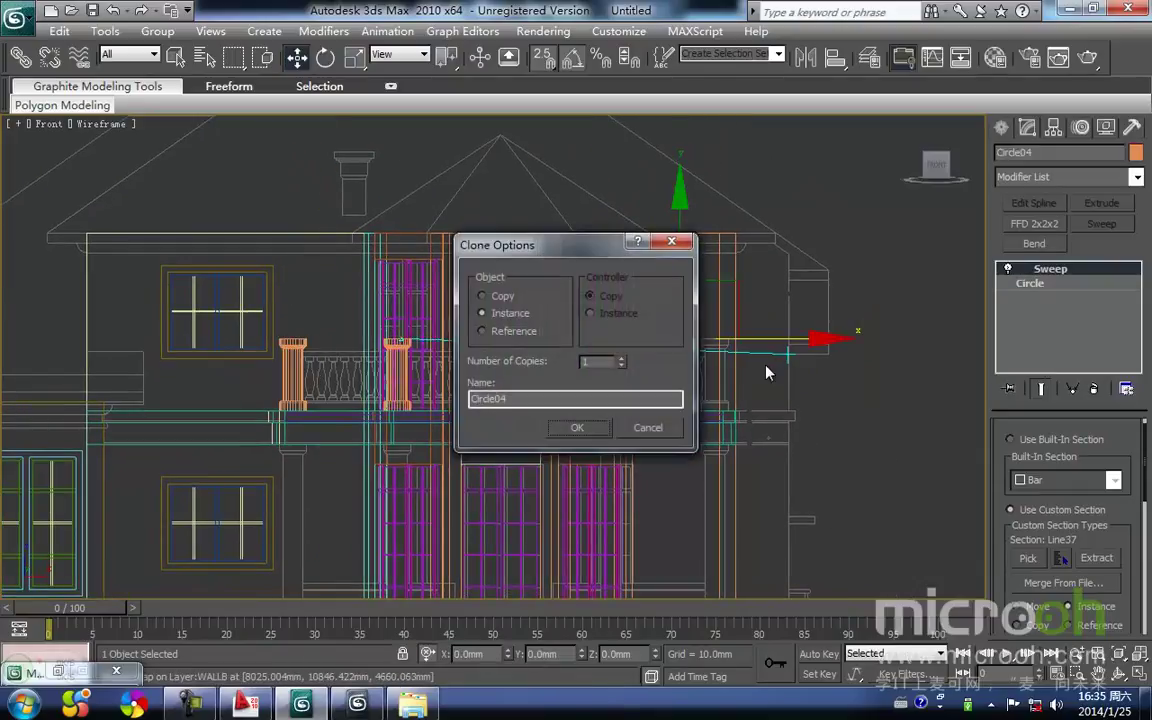
key("Return")
Step: Snap the copied column horizontally onto the rightmost column position in the front elevation and deselect it
scroll(638, 368, "up", 6)
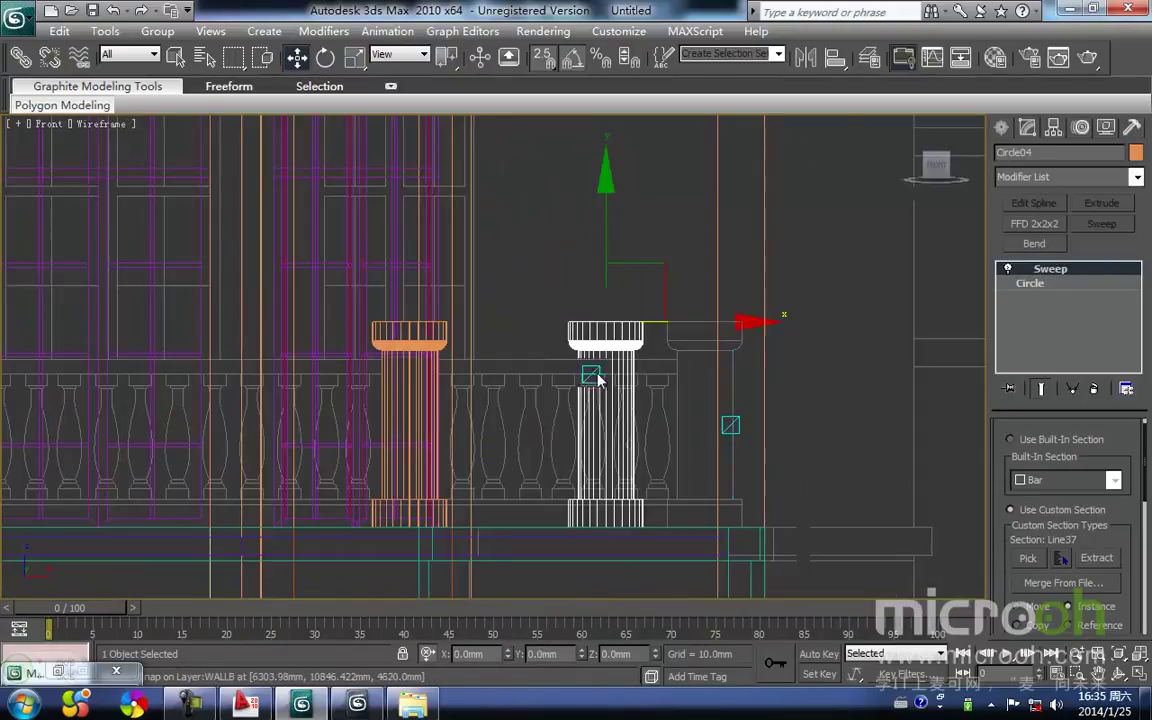
left_click_drag(493, 351, 586, 342)
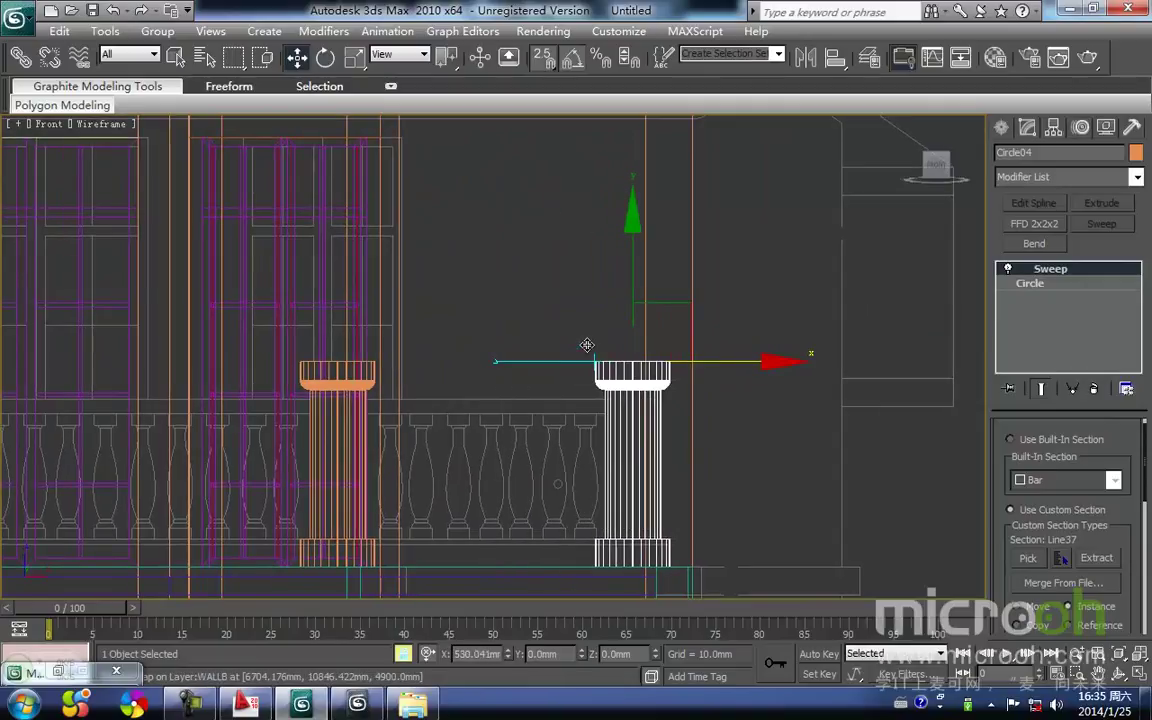
scroll(735, 413, "up", 4)
mouse_move(735, 413)
middle_mouse_down()
mouse_move(512, 413)
mouse_move(520, 465)
mouse_move(589, 399)
middle_mouse_up()
scroll(512, 413, "down", 6)
key("F3")
left_click(558, 427)
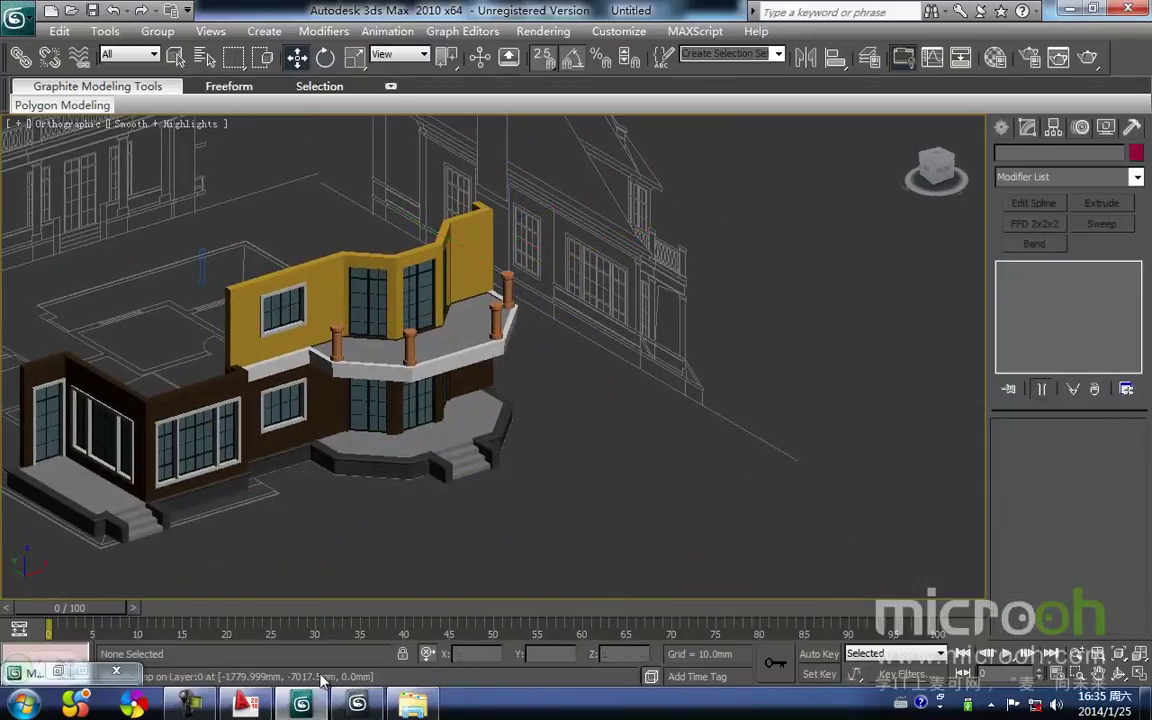
Step: Switch to AutoCAD and examine the finish notes on the villa's front elevation around the balcony columns and railing
left_click(243, 704)
scroll(707, 331, "down", 5)
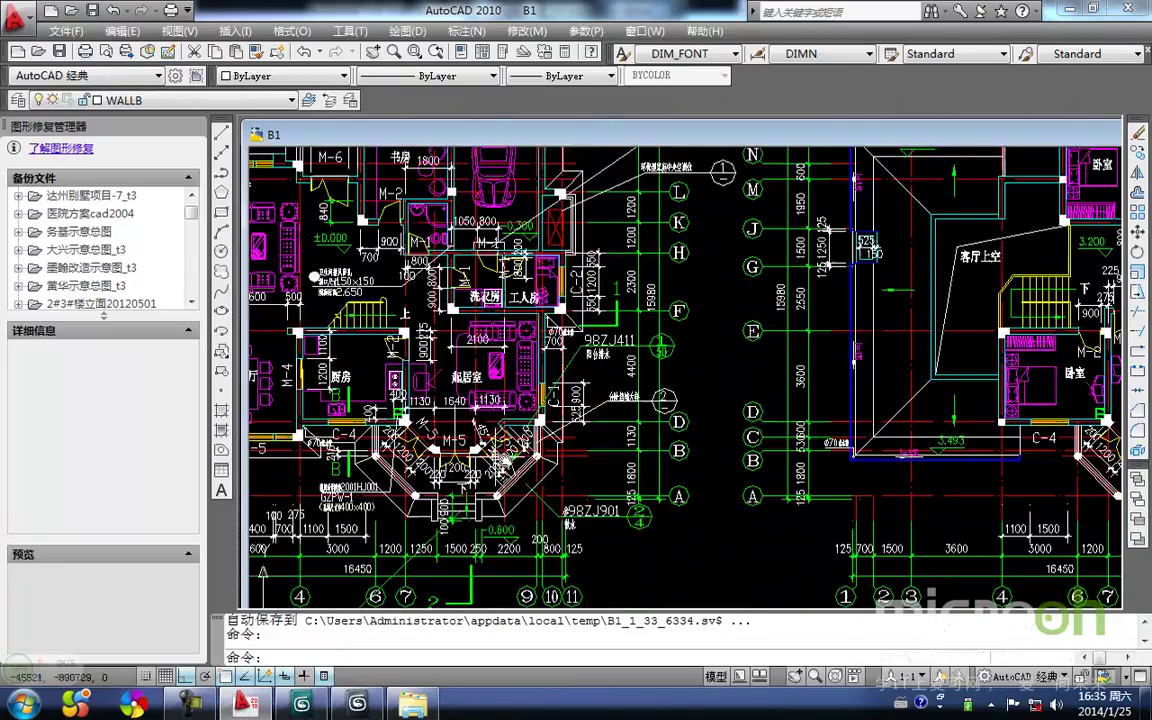
scroll(729, 329, "up", 8)
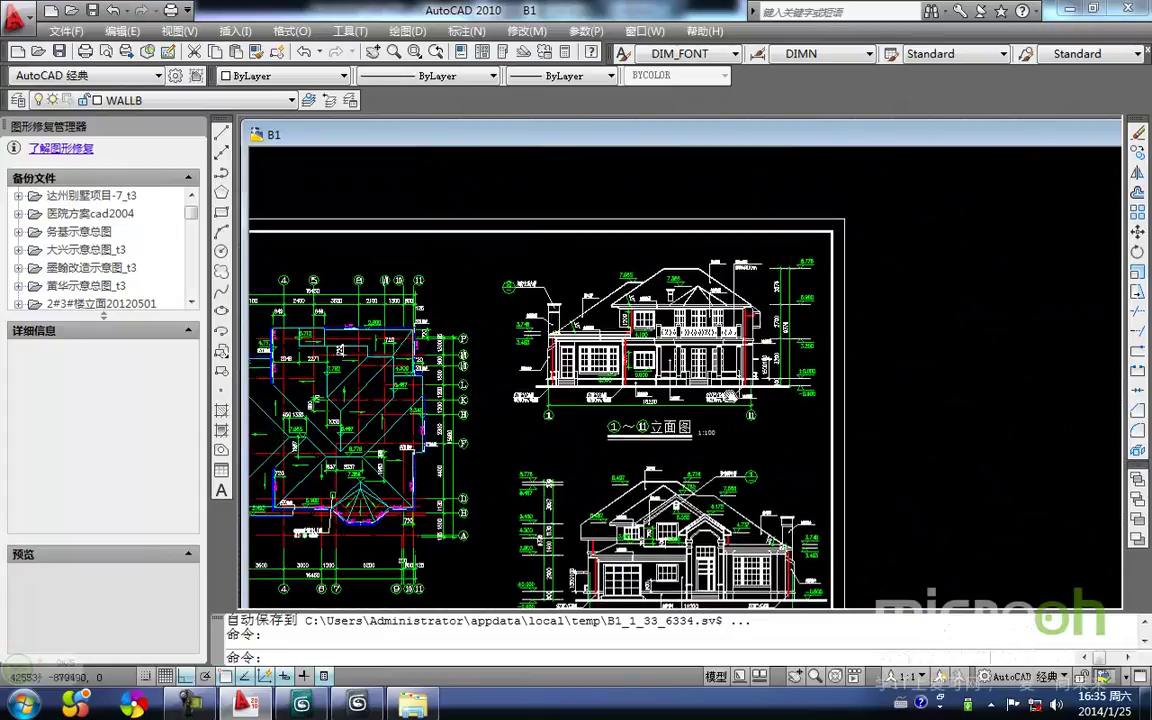
scroll(720, 338, "up", 1)
middle_click_drag(715, 347, 663, 501)
middle_click_drag(650, 341, 622, 524)
scroll(635, 300, "up", 2)
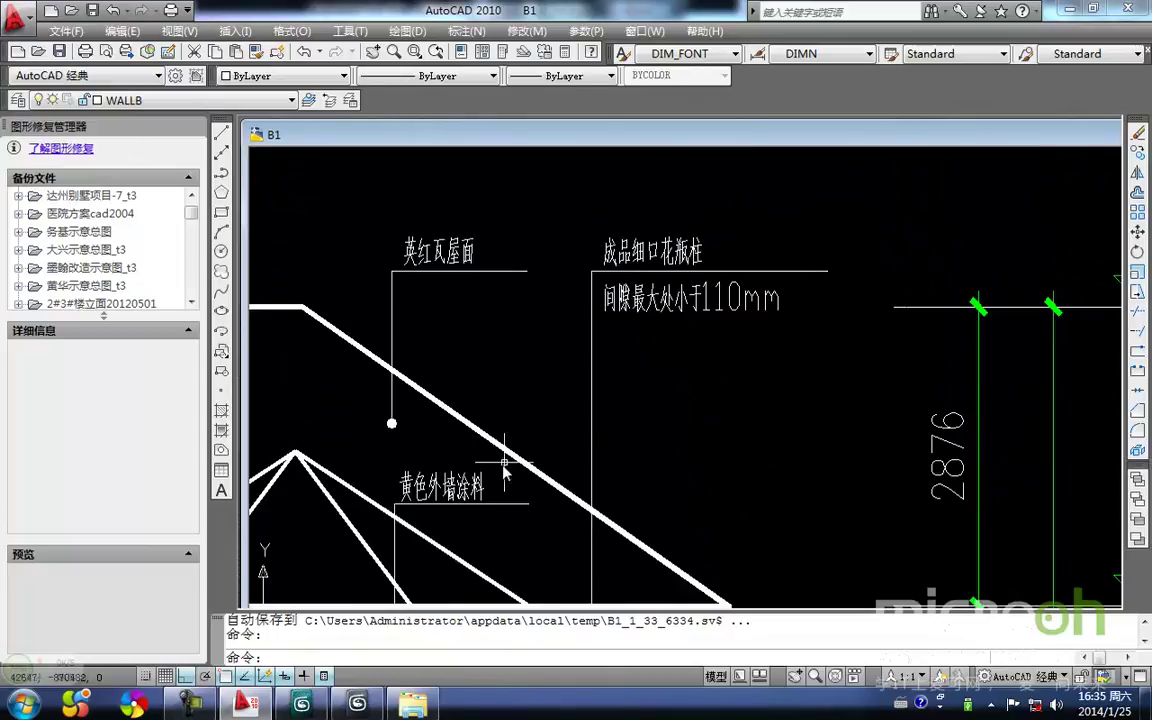
scroll(504, 470, "down", 4)
scroll(600, 450, "up", 3)
scroll(668, 477, "down", 1)
mouse_move(668, 479)
middle_mouse_down()
mouse_move(649, 497)
mouse_move(649, 451)
middle_mouse_up()
middle_click_drag(522, 530, 541, 472)
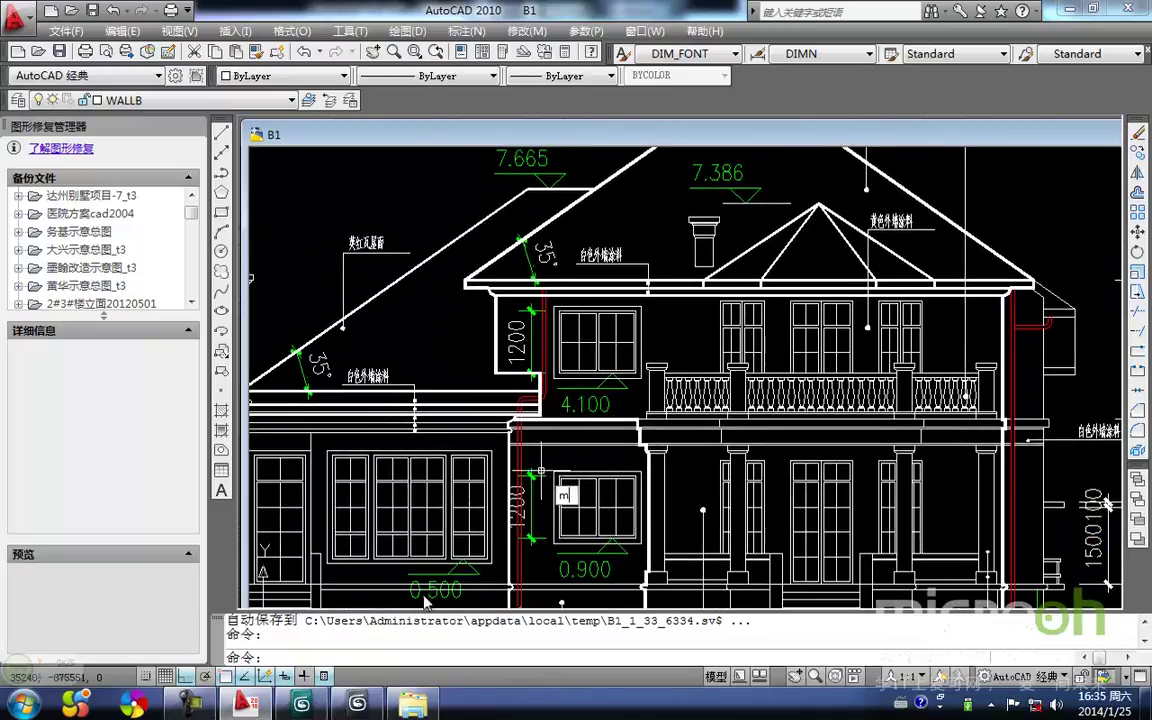
key("Escape")
Step: Switch back to 3ds Max and assign the white wall paint material 白色外墙涂料 to the four balcony columns
left_click(301, 704)
scroll(573, 288, "up", 5)
middle_click_drag(573, 288, 602, 404)
left_click(473, 408)
middle_click_drag(406, 432, 468, 379)
left_click(509, 424, "ctrl")
left_click(341, 455, "ctrl")
middle_click_drag(341, 455, 431, 458, "alt")
key("m")
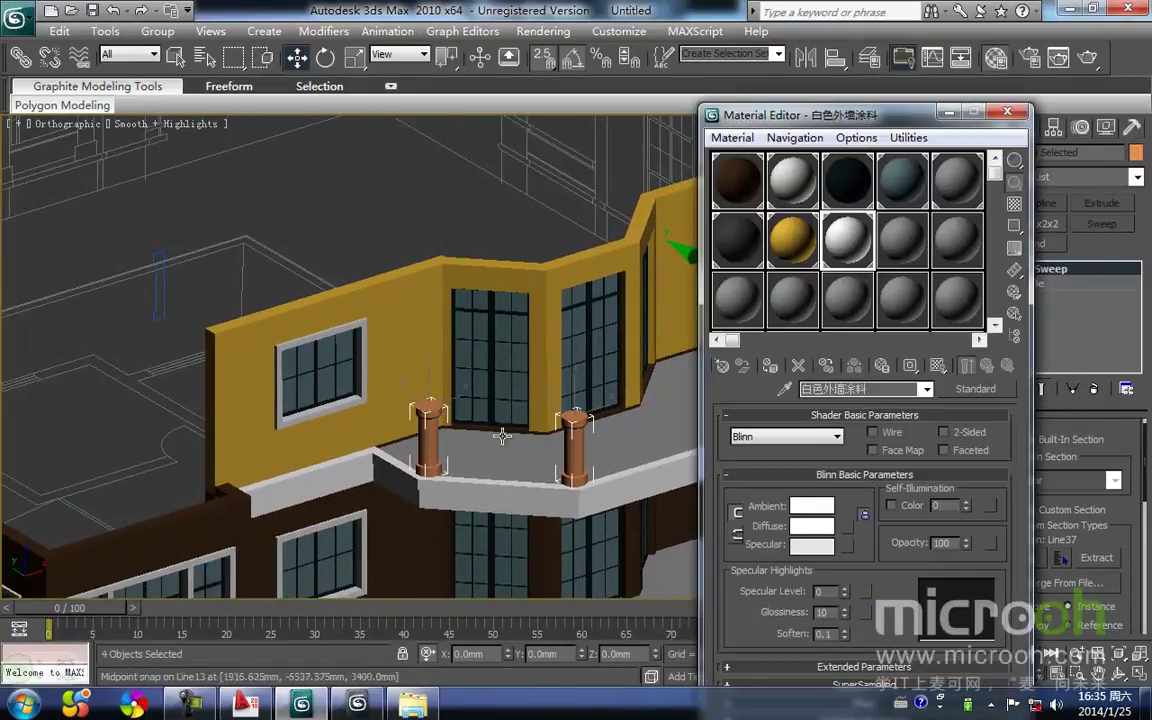
left_click(769, 366)
left_click(946, 114)
Step: Examine the balcony edge and the railing between the columns in the 3D and front views
scroll(770, 420, "up", 5)
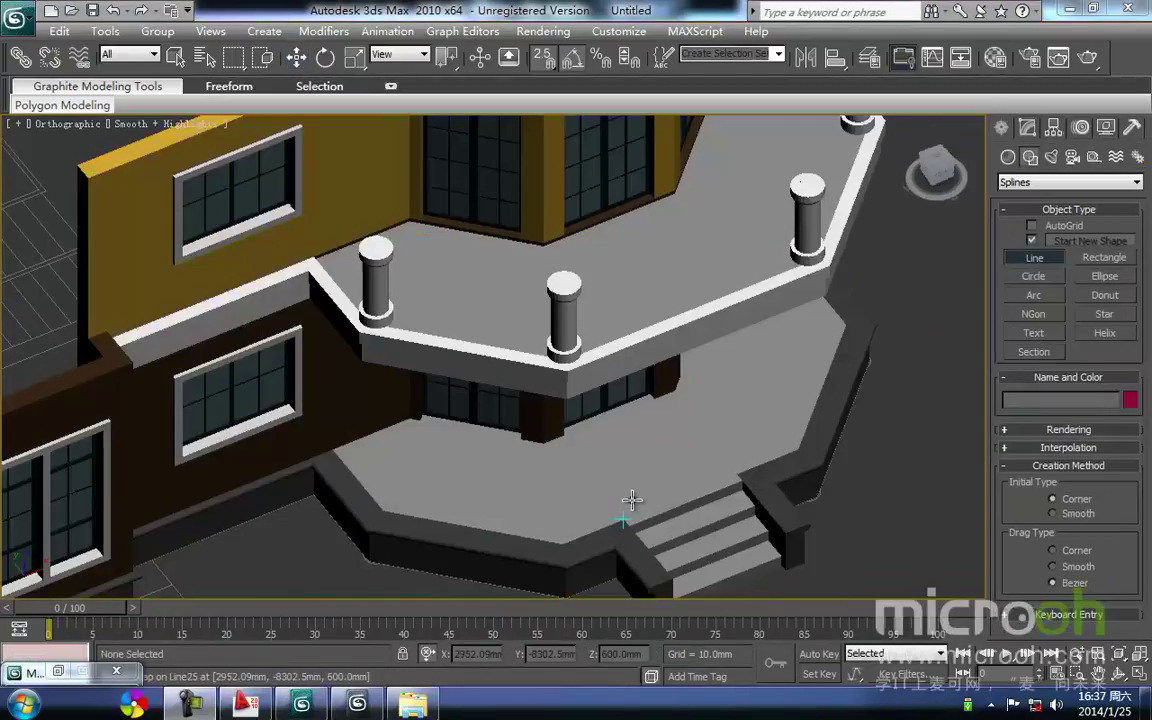
scroll(565, 455, "up", 4)
key("F3")
scroll(512, 480, "down", 2)
middle_click_drag(555, 450, 525, 408)
key("f")
key("z")
scroll(501, 352, "up", 8)
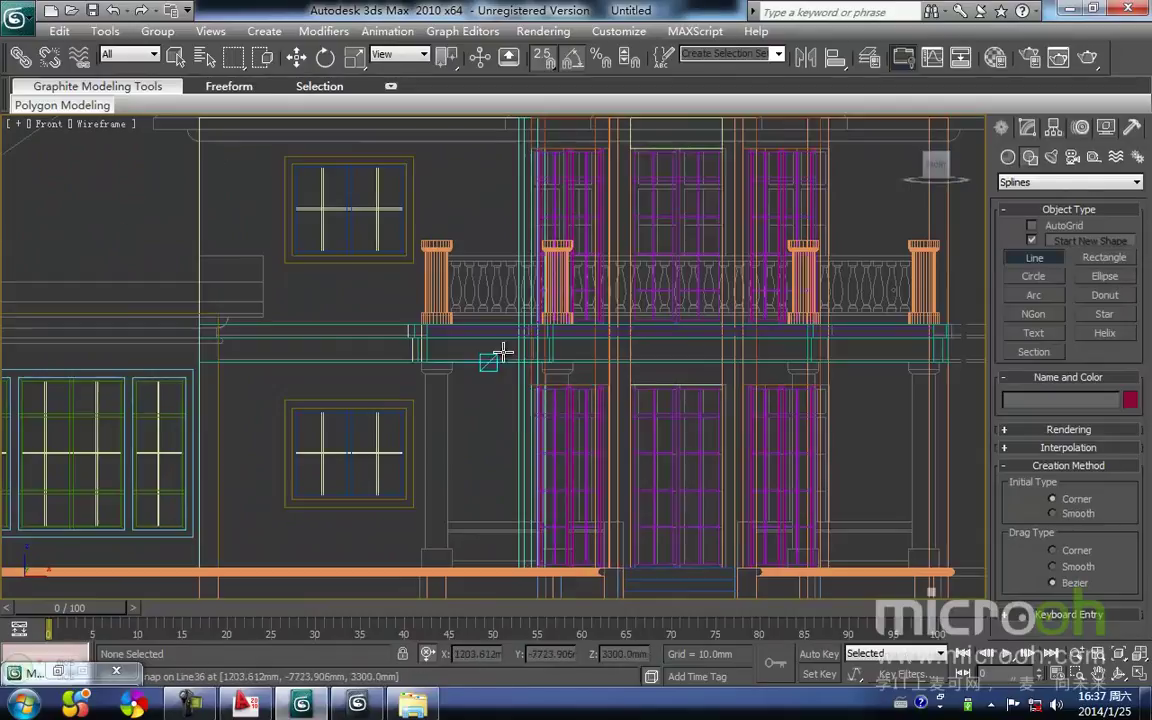
middle_click_drag(398, 458, 342, 437)
scroll(421, 374, "up", 2)
Step: Hide the modelled geometry in the top view so only the balcony plan linework remains for tracing
key("t")
key("z")
middle_click_drag(395, 389, 442, 345)
scroll(620, 462, "up", 8)
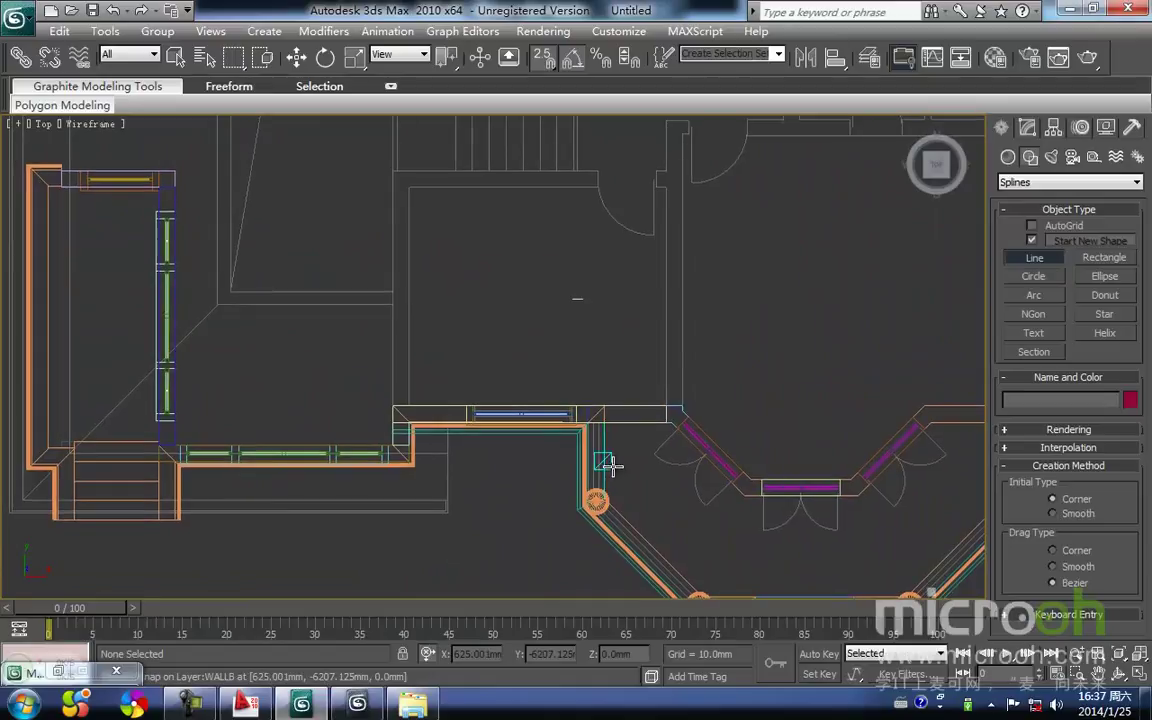
scroll(609, 477, "up", 3)
middle_click_drag(602, 411, 320, 292)
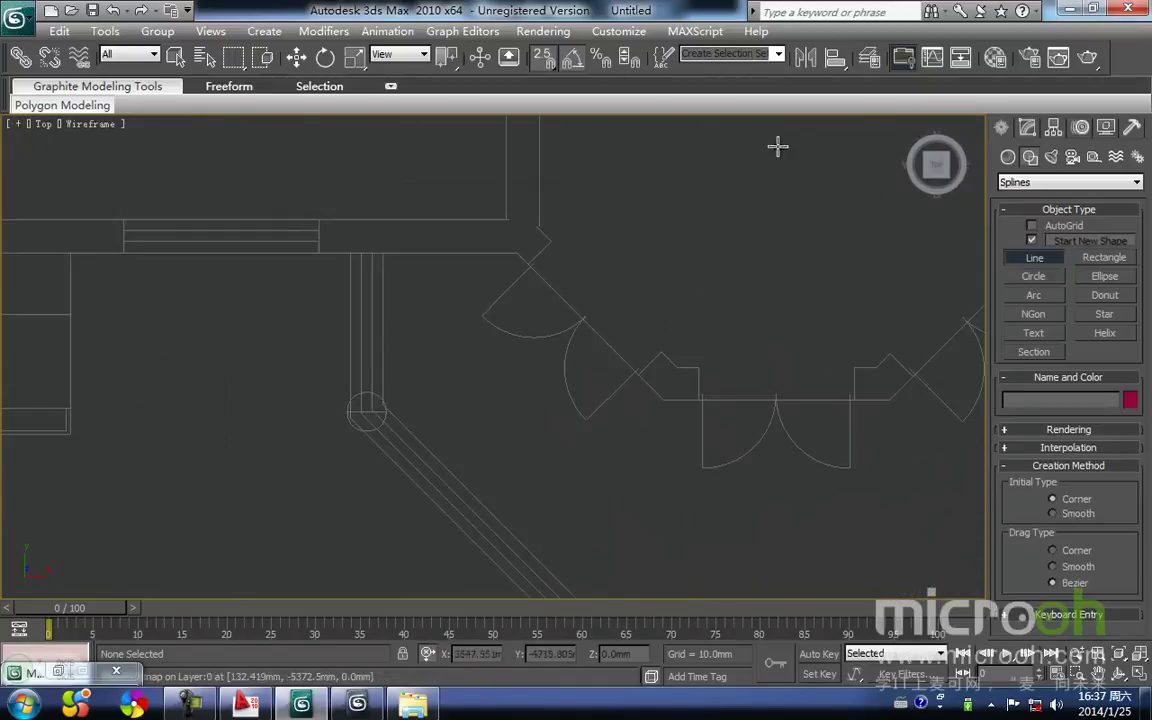
Step: Trace the railing base's outer edge with Line, from the left wall past two columns to the front-right column
scroll(393, 294, "up", 2)
middle_click_drag(420, 323, 452, 347)
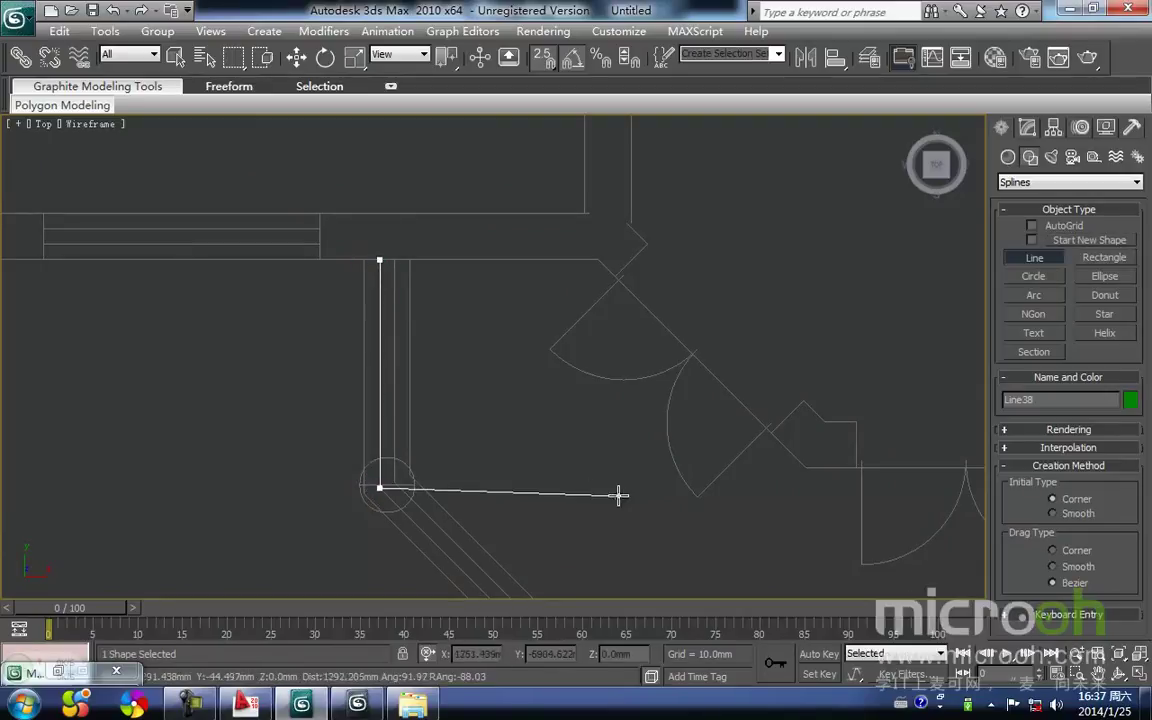
middle_click_drag(618, 496, 494, 358)
scroll(494, 358, "down", 2)
middle_click_drag(591, 550, 504, 360)
scroll(461, 388, "up", 4)
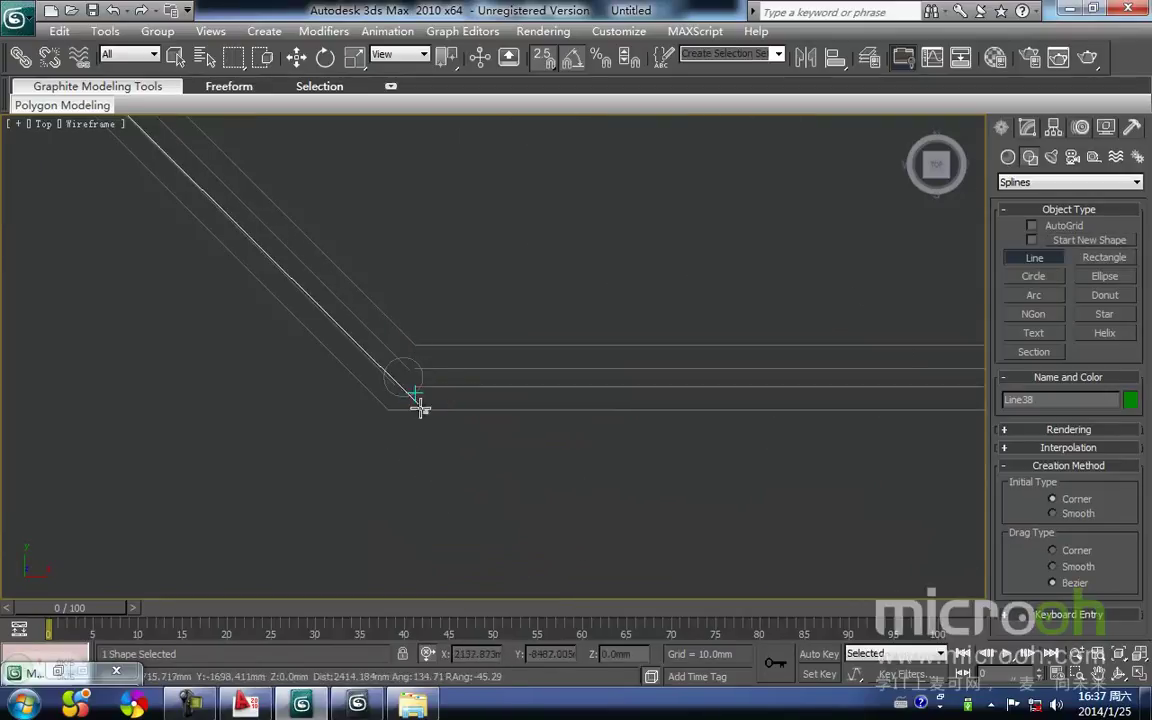
left_click(416, 387)
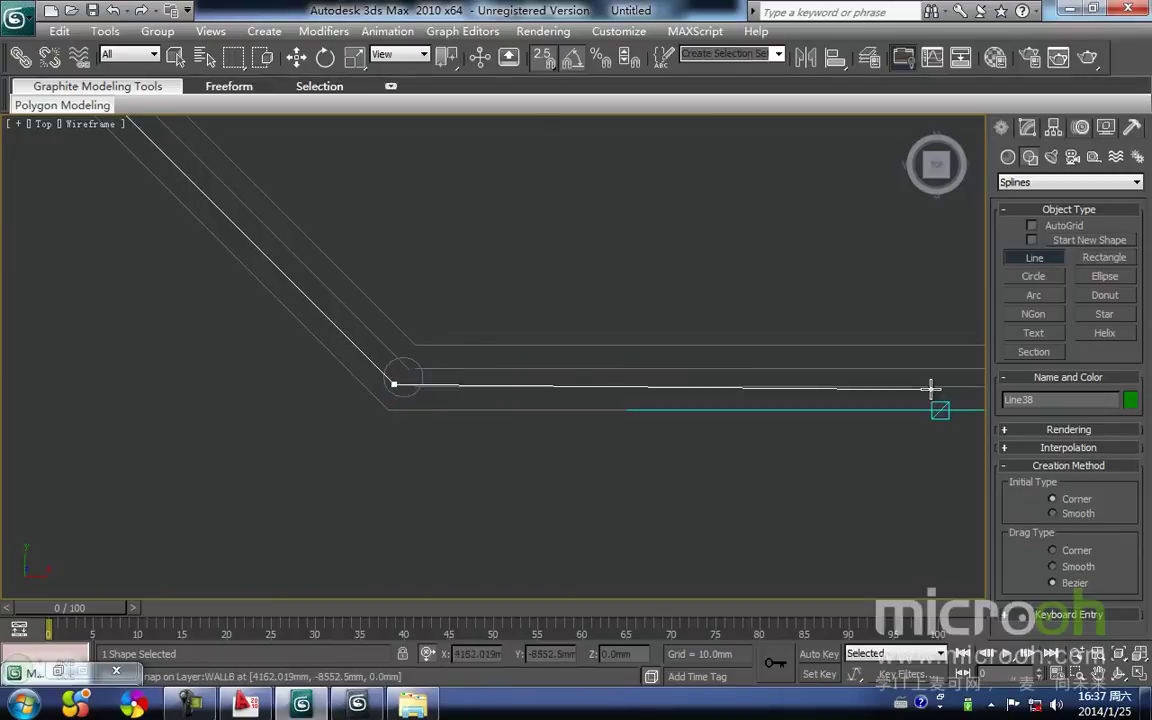
middle_click_drag(931, 389, 495, 362)
scroll(491, 365, "down", 2)
middle_click_drag(666, 370, 581, 378)
scroll(581, 378, "up", 2)
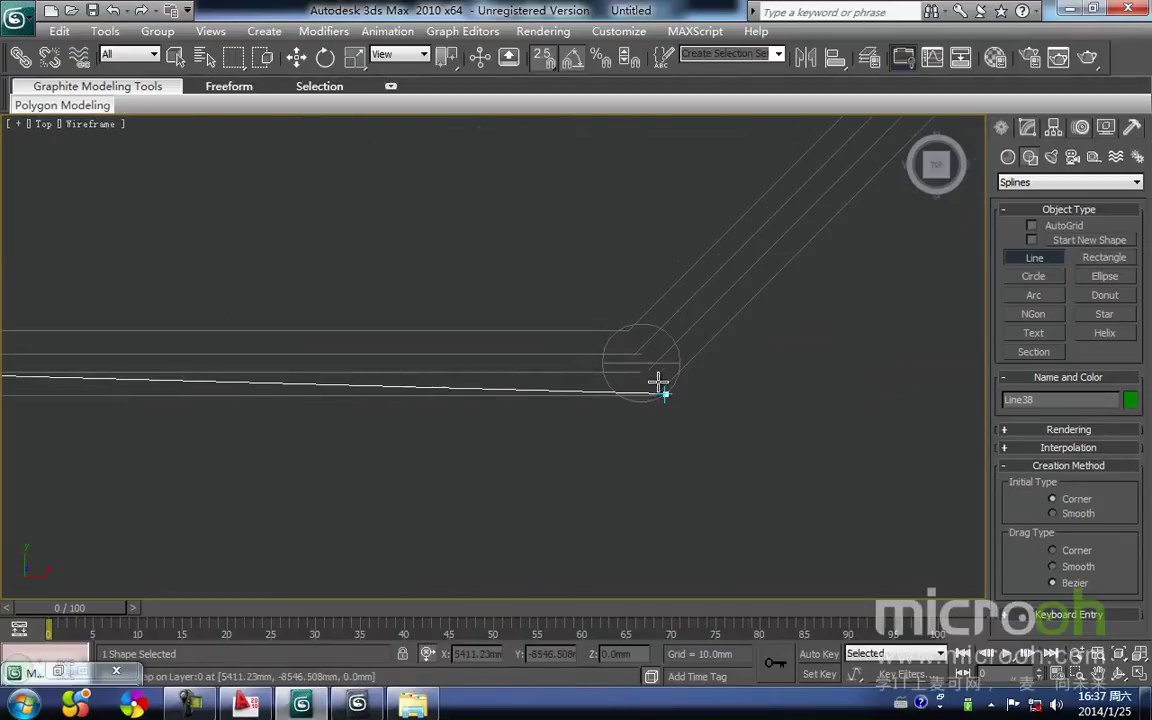
left_click(650, 370)
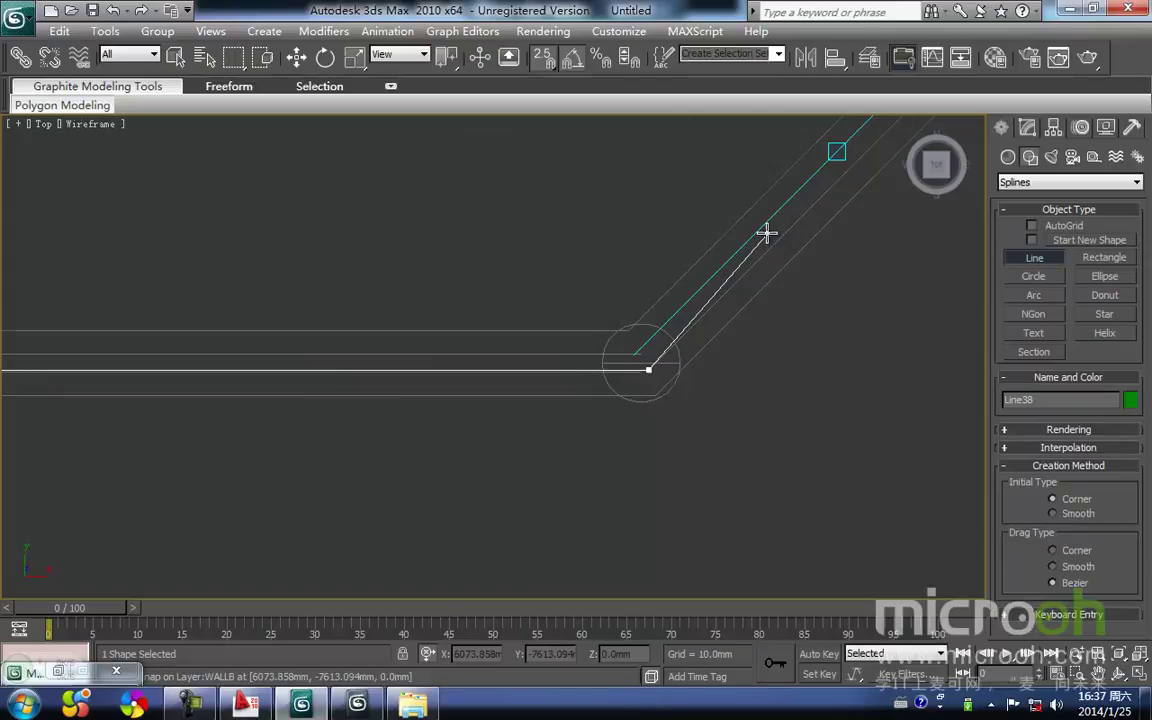
Step: Continue the outline around the right corner column to the wall and turn back along the railing base's inner edge
scroll(766, 233, "down", 3)
middle_click_drag(527, 311, 548, 363)
scroll(676, 393, "up", 3)
left_click(661, 380)
scroll(514, 321, "down", 4)
scroll(526, 231, "up", 4)
left_click(453, 357)
scroll(501, 403, "down", 4)
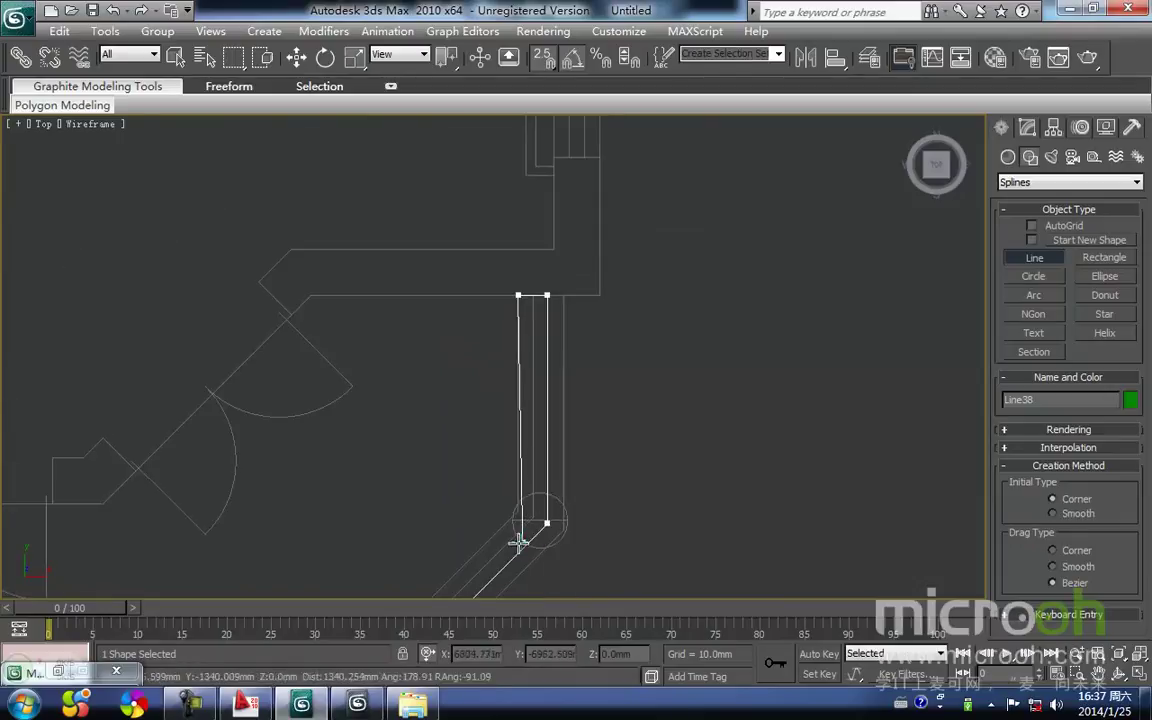
Step: Trace the inner edge through the right and front column corners of the balcony
left_click(518, 510)
scroll(507, 373, "down", 4)
scroll(570, 438, "up", 4)
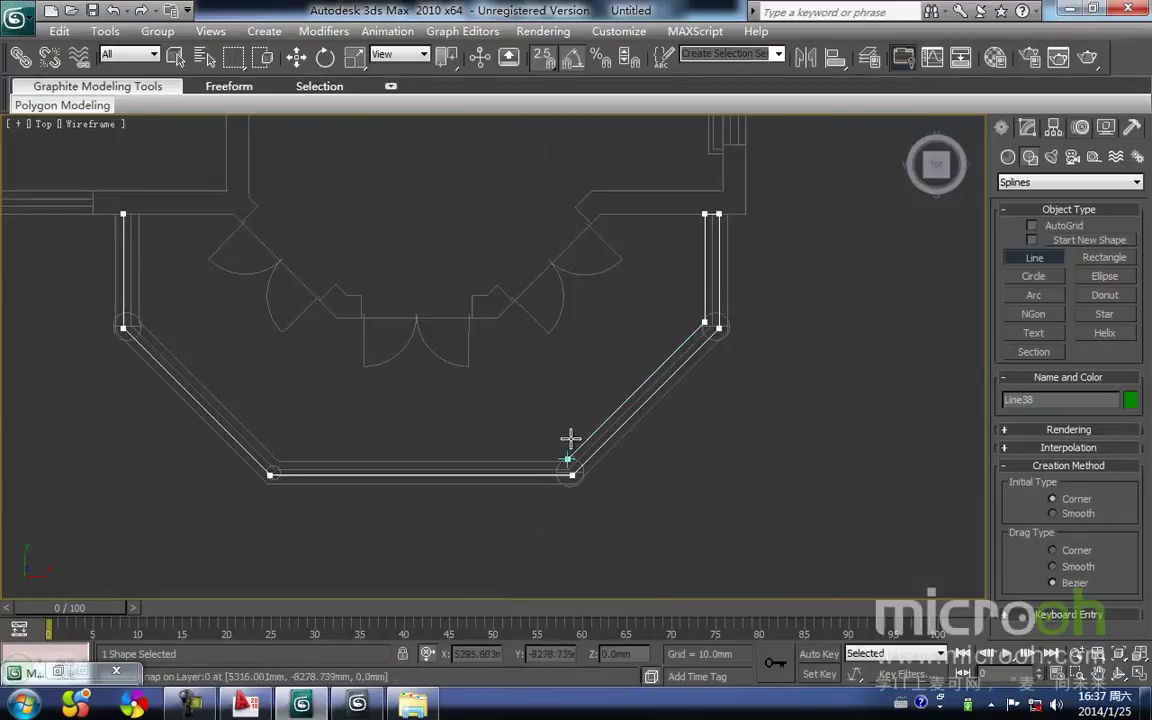
scroll(561, 461, "up", 5)
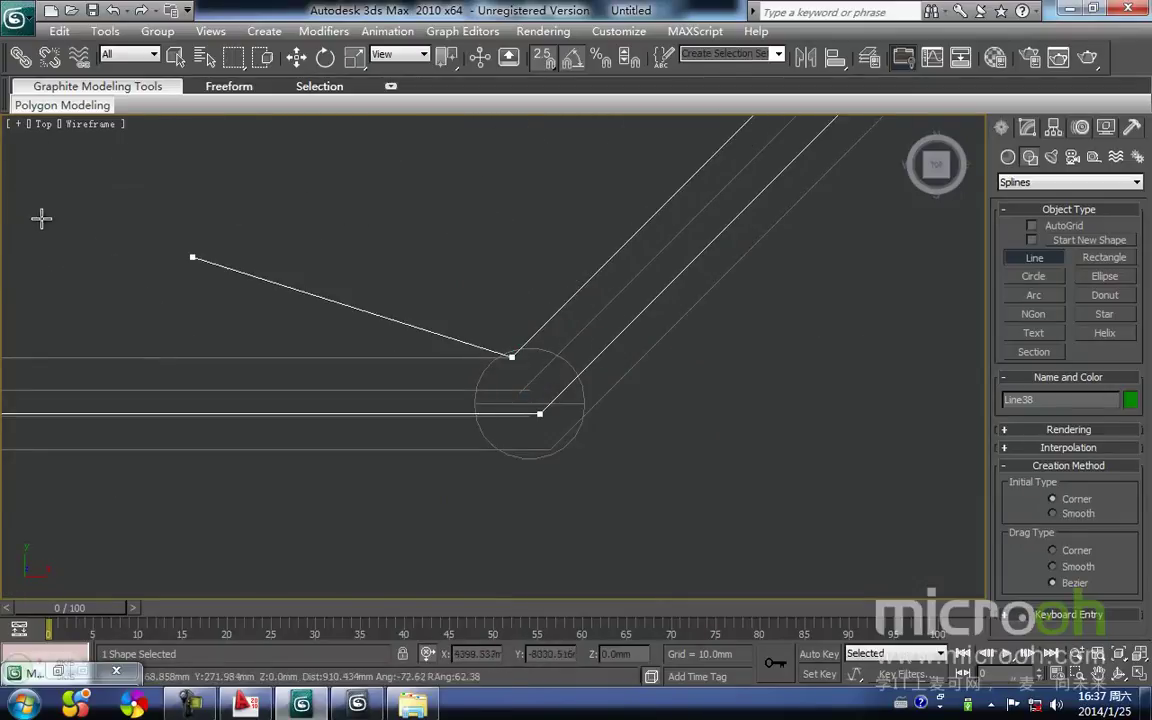
scroll(303, 438, "down", 3)
middle_click_drag(38, 285, 500, 369)
scroll(500, 369, "down", 3)
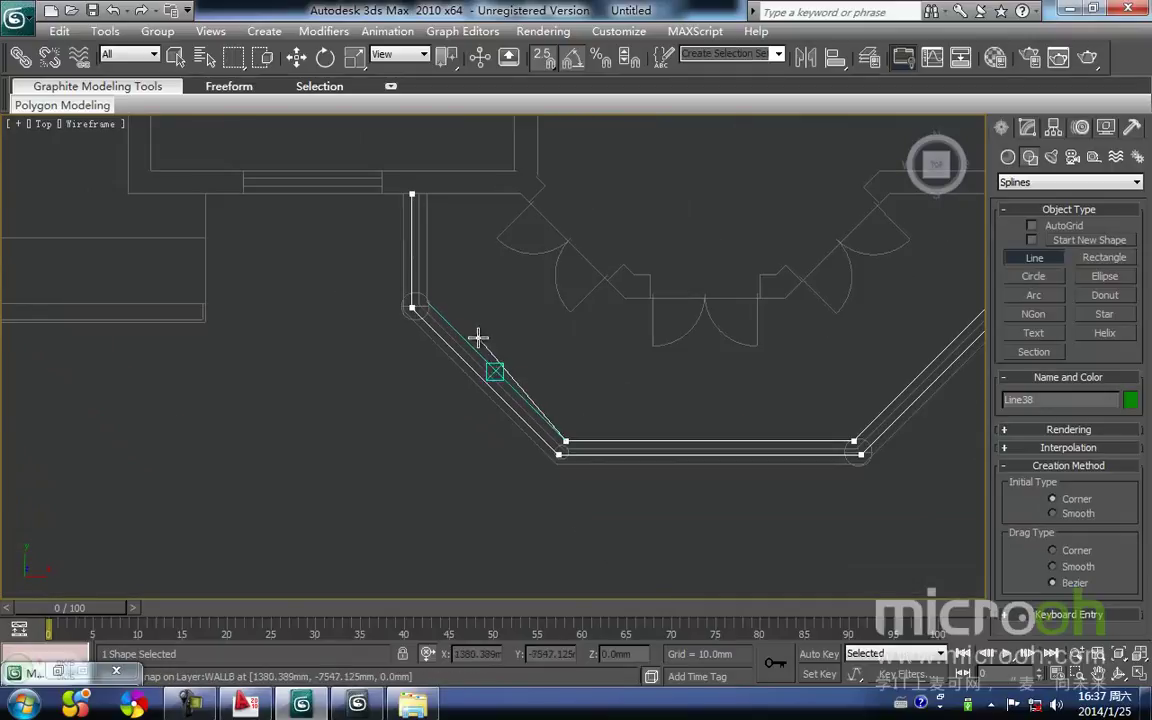
Step: Carry the inner edge past the left column to the wall and close the railing base outline
scroll(437, 303, "up", 4)
left_click(428, 328)
scroll(428, 328, "down", 3)
middle_click_drag(428, 328, 512, 399)
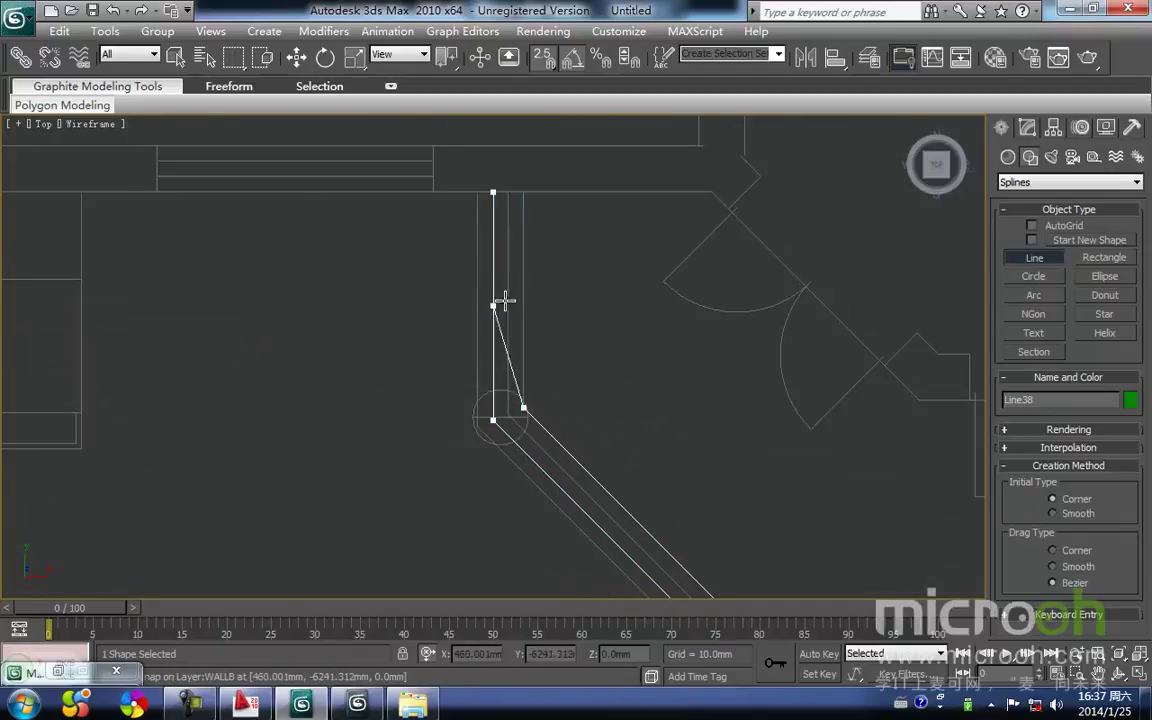
left_click(493, 191)
left_click(549, 409)
key("w")
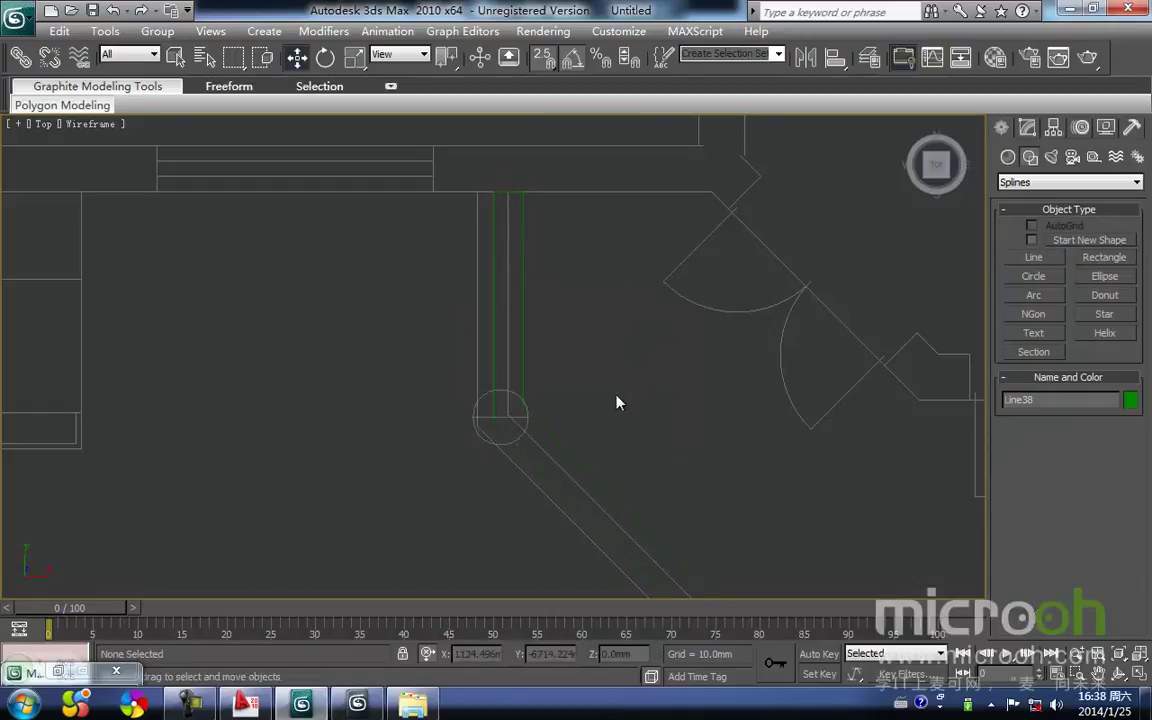
Step: Unhide the geometry and raise the railing base outline to second-floor balcony level in the front view
scroll(447, 332, "down", 2)
key("shift+g")
middle_click_drag(733, 353, 615, 528)
scroll(687, 396, "down", 1)
key("f")
scroll(615, 528, "down", 2)
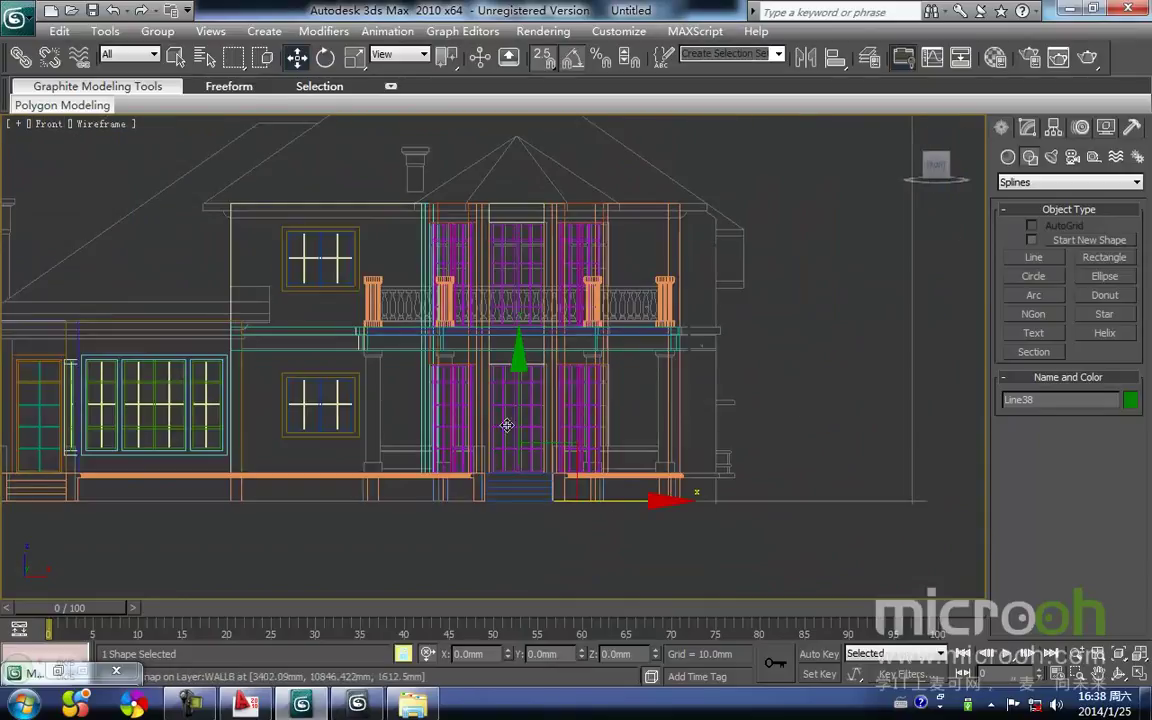
left_click_drag(523, 427, 522, 212)
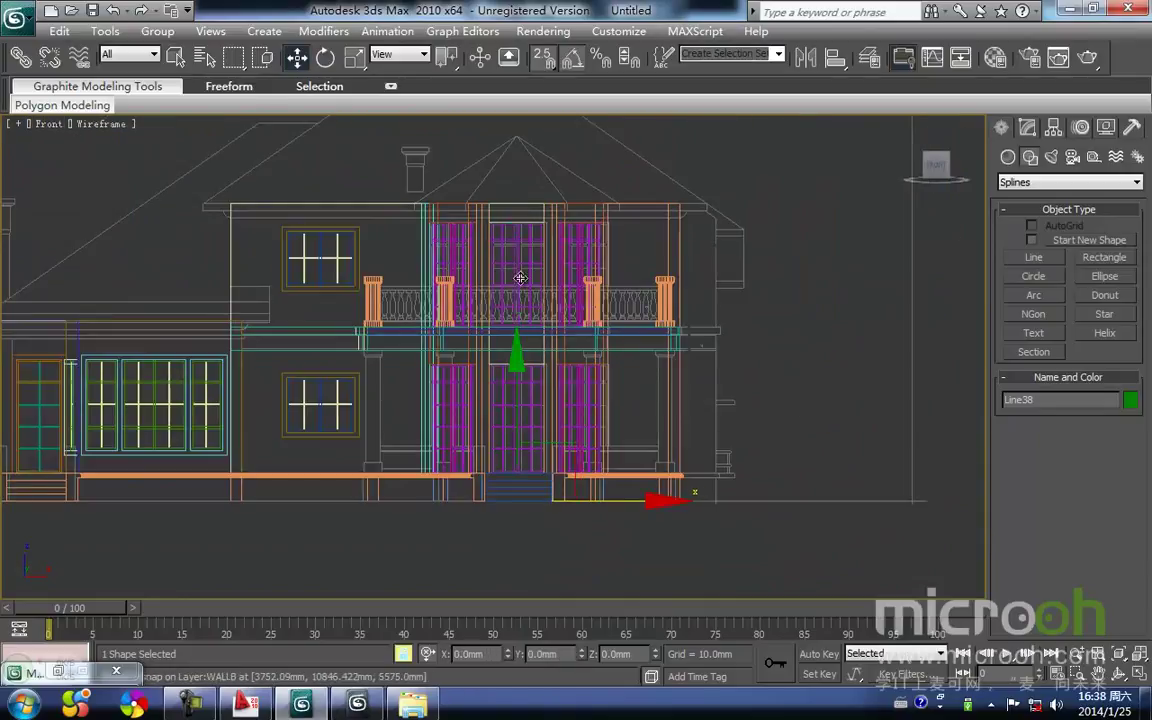
left_click_drag(519, 404, 514, 233)
Step: Snap the railing base outline to the top of the balcony slab at the foot of the left column
scroll(476, 359, "up", 3)
middle_click_drag(476, 359, 522, 377)
scroll(530, 365, "up", 4)
left_click_drag(458, 380, 551, 362)
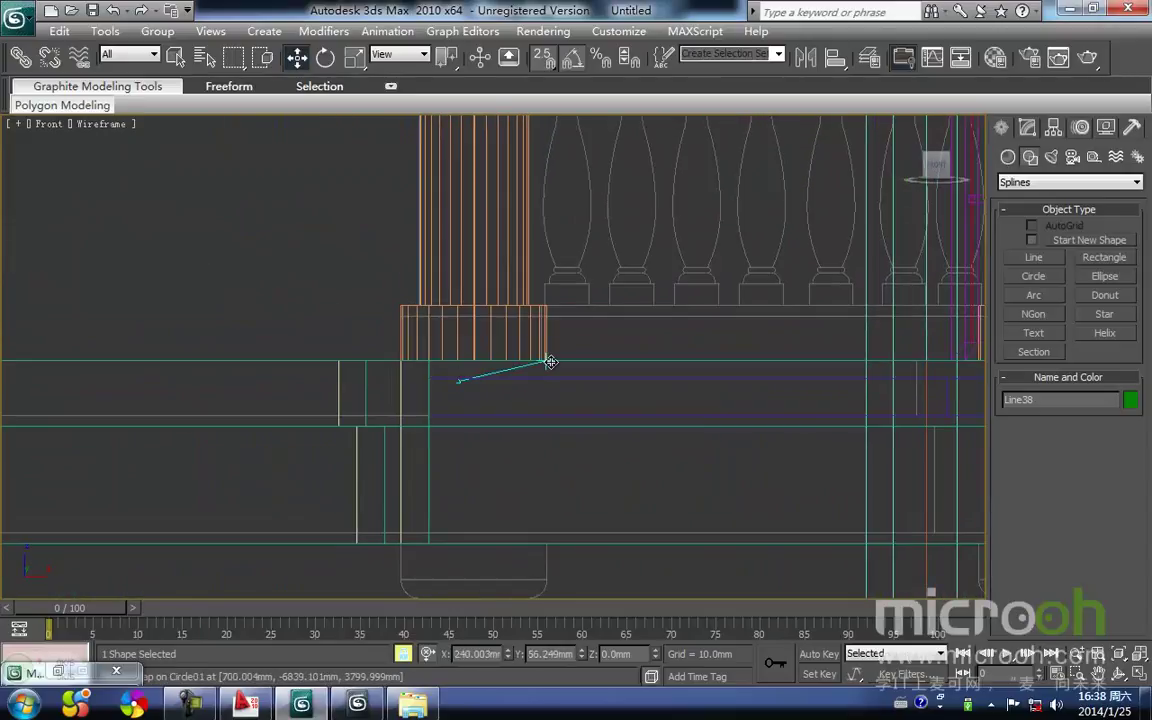
middle_click_drag(624, 346, 594, 372)
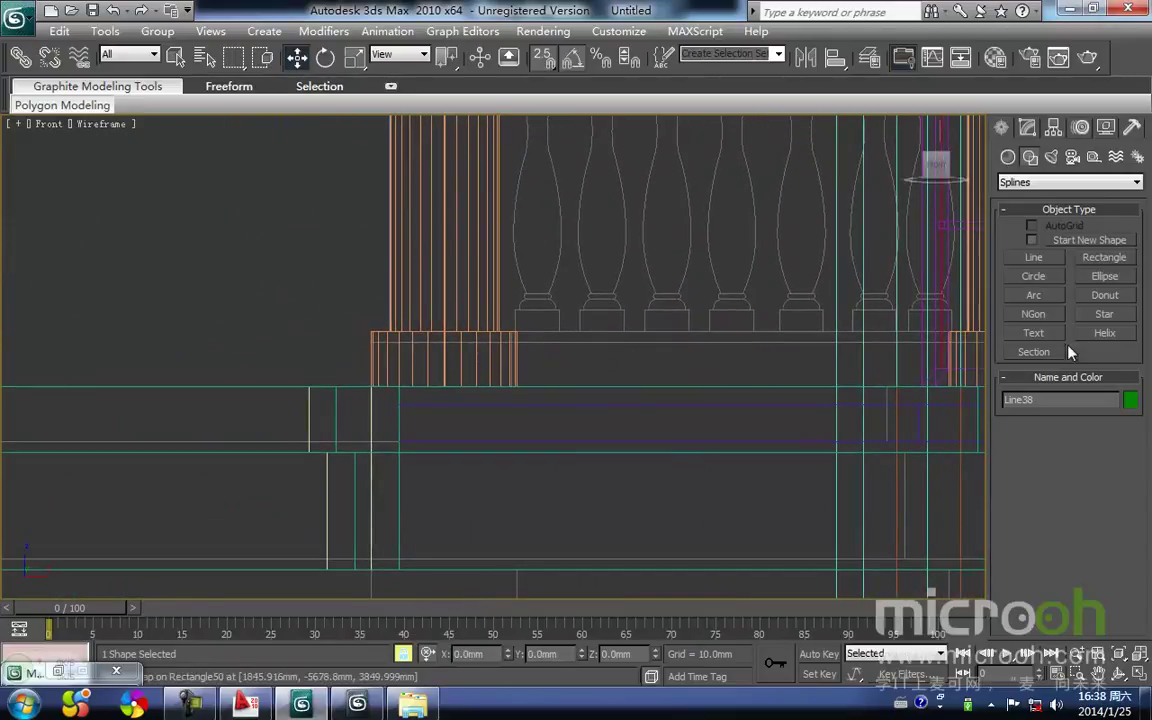
Step: Extrude the railing base outline by 200 mm
left_click(1027, 128)
left_click(1101, 203)
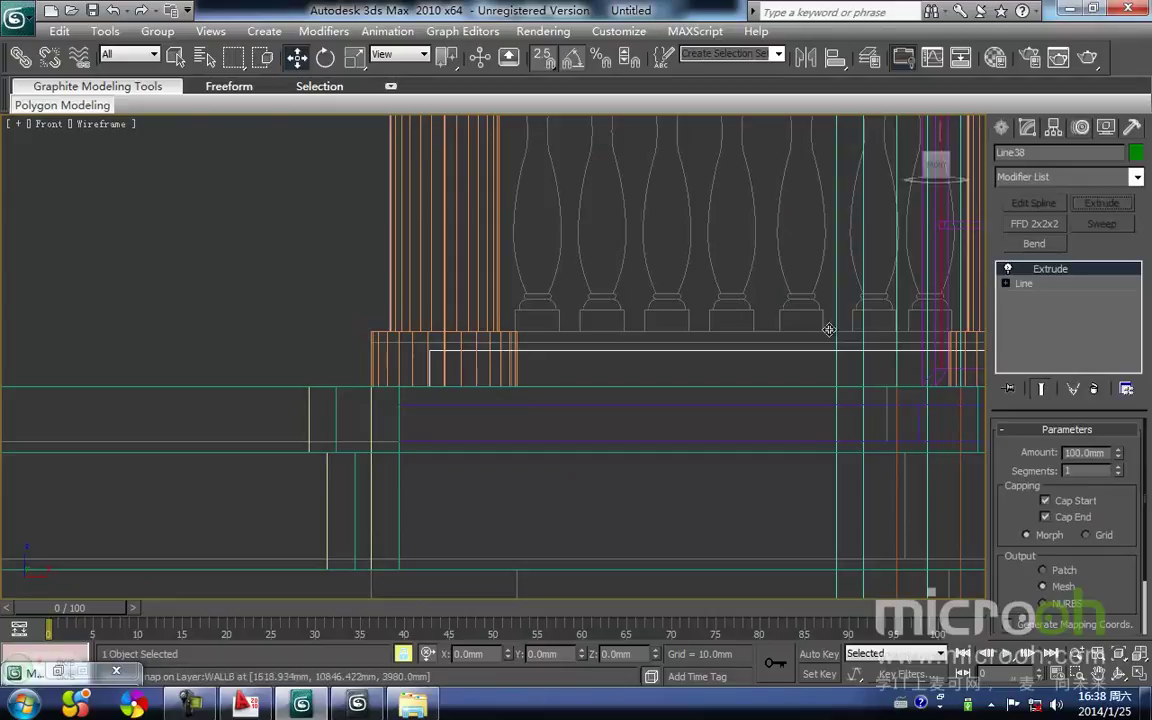
middle_click_drag(950, 407, 958, 407)
left_click(1107, 455)
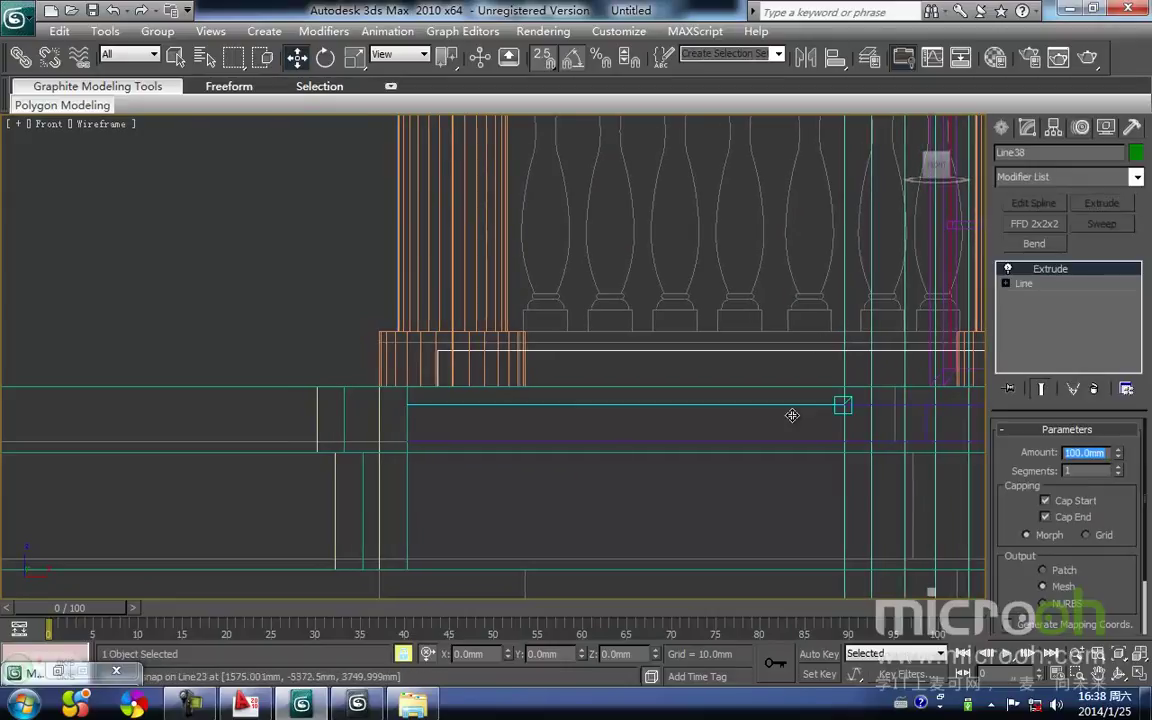
key("Return")
middle_click_drag(657, 352, 625, 350)
key("F3")
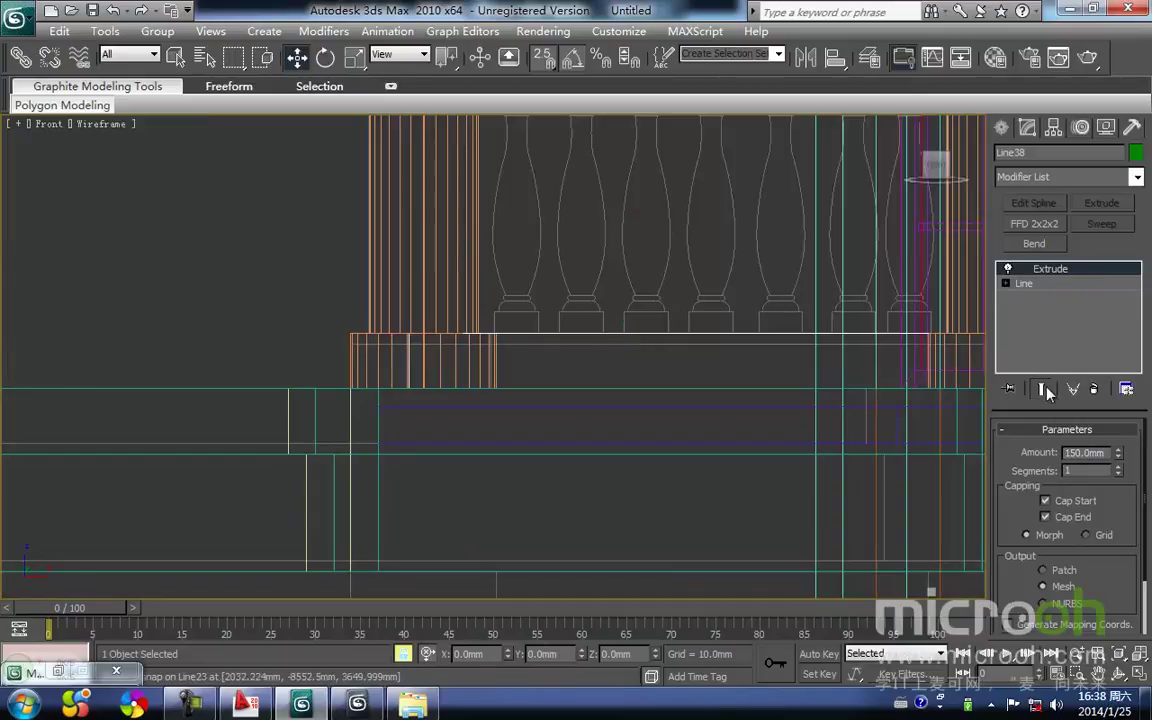
key("Return")
Step: Lower the extruded railing base by 50 mm into the balcony slab and check it in the shaded 3D view
middle_click_drag(545, 362, 573, 331)
left_click_drag(436, 285, 406, 300)
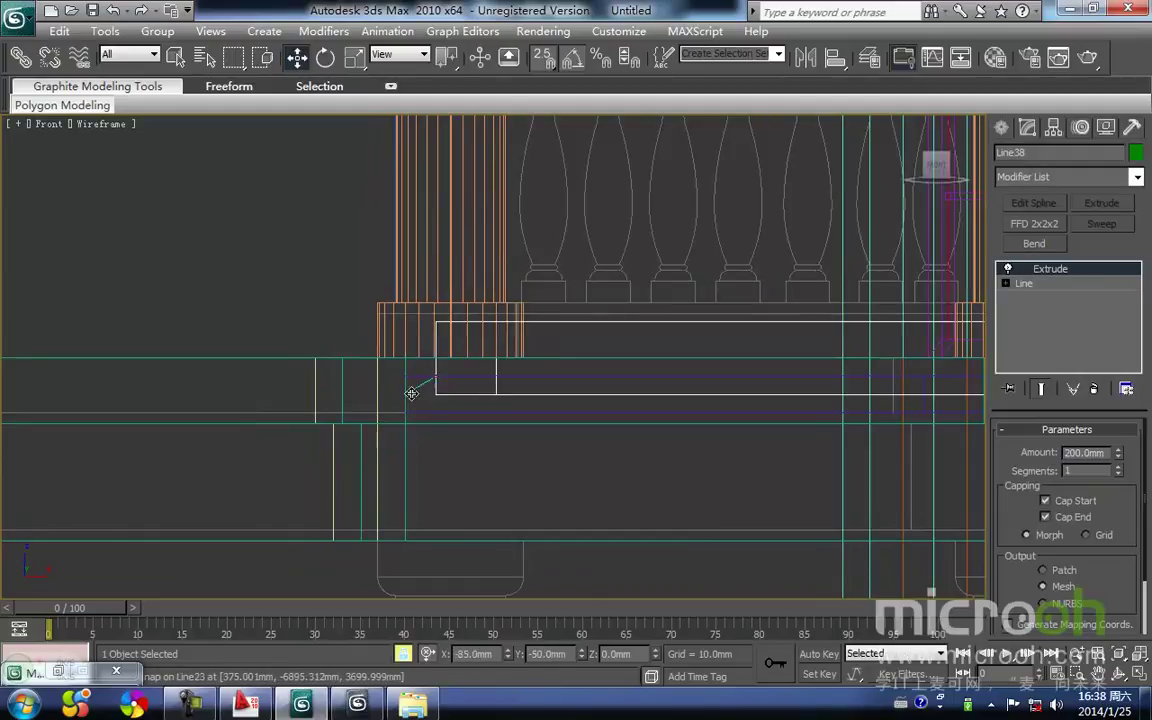
mouse_move(404, 375)
middle_mouse_down()
mouse_move(380, 359)
mouse_move(447, 319)
middle_mouse_up()
scroll(380, 359, "down", 1)
key("F3")
scroll(447, 319, "down", 3)
mouse_move(580, 370)
middle_mouse_down("alt")
mouse_move(566, 398)
mouse_move(495, 431)
mouse_move(556, 330)
mouse_move(499, 440)
mouse_move(715, 291)
mouse_move(591, 401)
middle_mouse_up("alt")
scroll(556, 330, "down", 4)
scroll(614, 434, "up", 3)
scroll(614, 434, "up", 3)
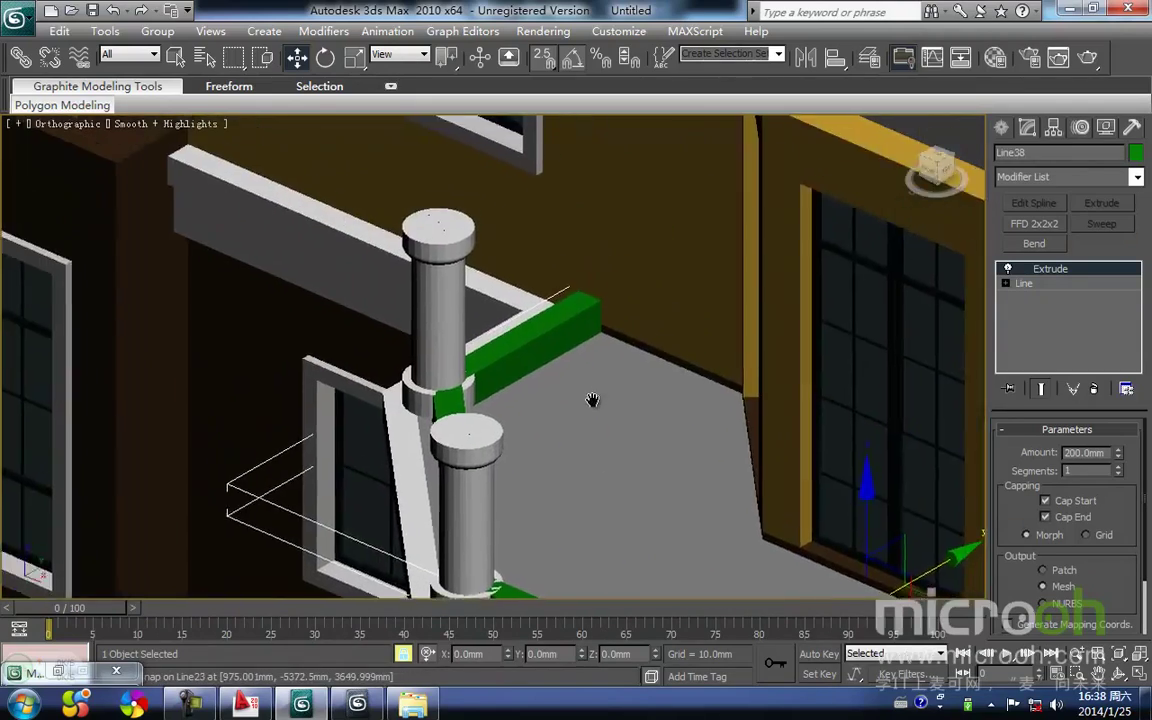
Step: Assign the white exterior wall paint material (白色外墙涂料) to the railing base and minimize the Material Editor
scroll(591, 401, "down", 3)
middle_click_drag(635, 470, 810, 429, "alt")
middle_click_drag(880, 443, 480, 397)
scroll(586, 417, "up", 3)
key("m")
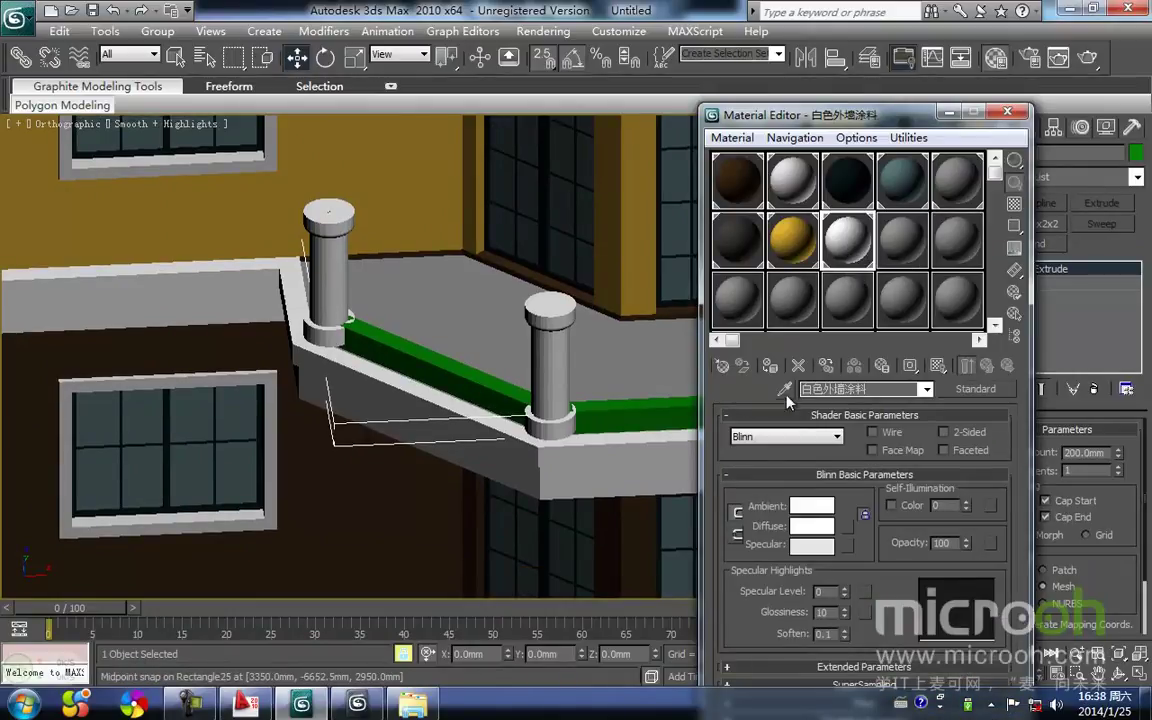
left_click(772, 366)
left_click(947, 114)
Step: Clone the railing base straight up to handrail height between the columns in the front wireframe view
middle_click_drag(589, 387, 475, 432)
key("f")
key("z")
key("F3")
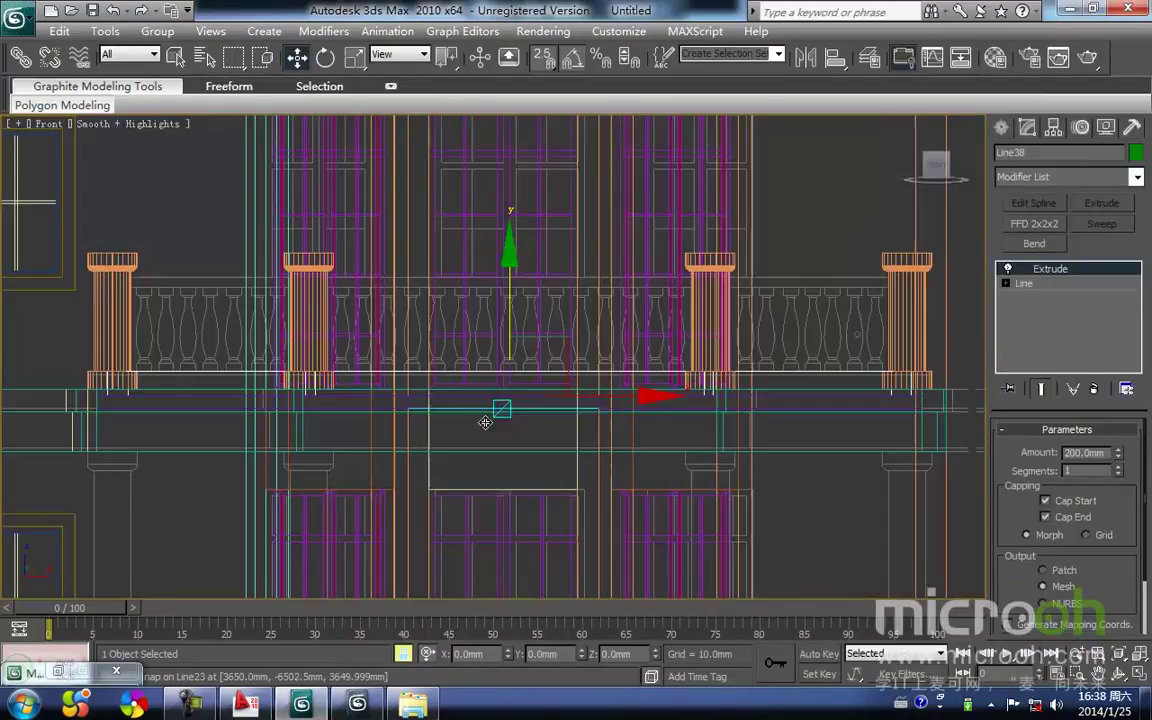
middle_click_drag(378, 382, 447, 424)
key("space")
mouse_move(578, 356)
left_mouse_down("shift")
mouse_move(561, 318)
mouse_move(558, 231)
left_mouse_up("shift")
key("Return")
Step: Align the underside of the copied rail with the tops of the drawn balusters
middle_click_drag(286, 326, 436, 348)
scroll(436, 350, "up", 3)
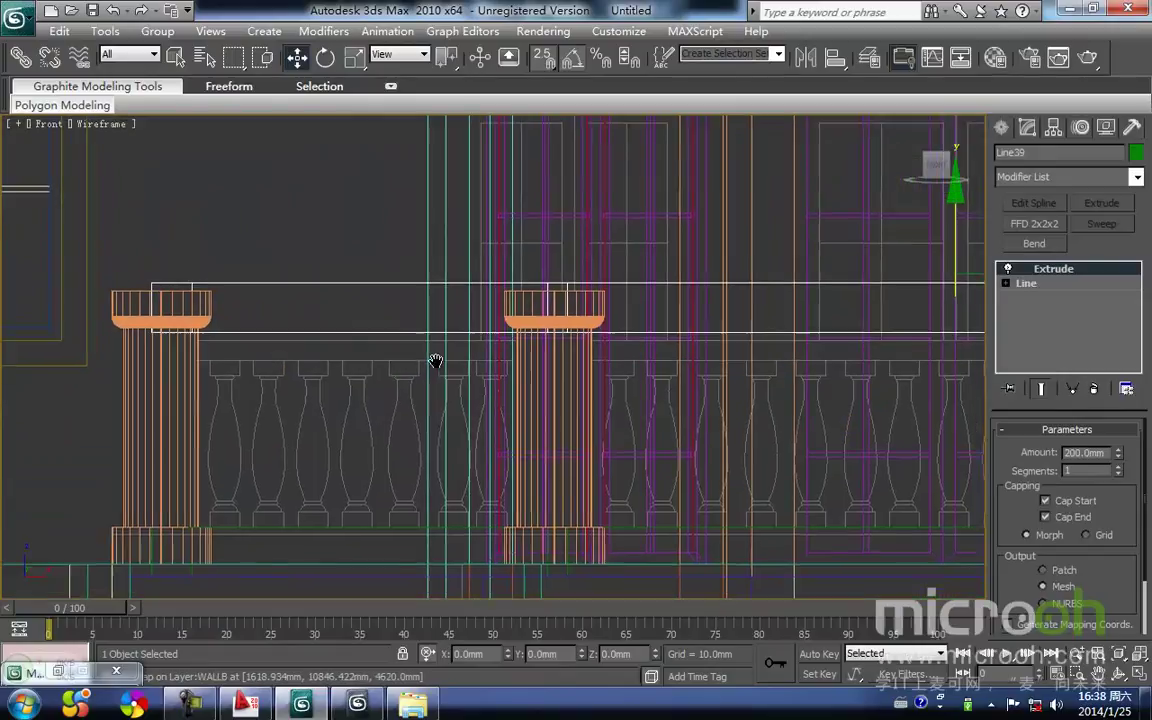
middle_click_drag(230, 373, 337, 372)
left_click_drag(285, 364, 291, 383)
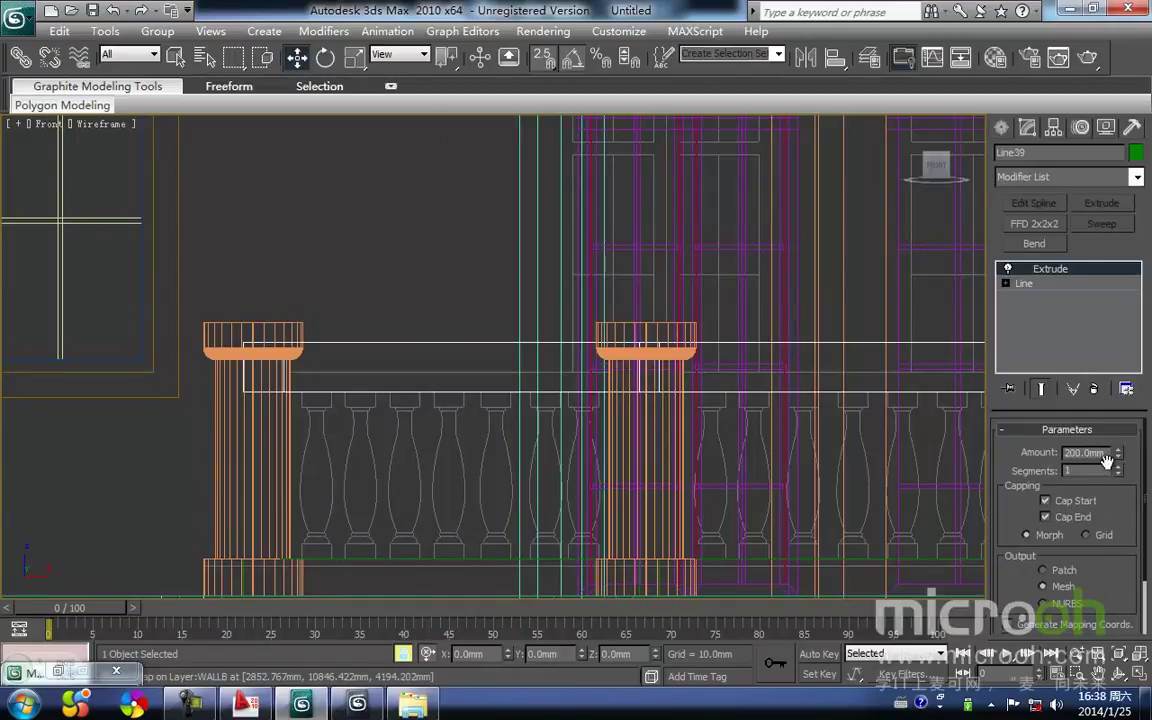
Step: Try an extrusion of 100 mm for the handrail, and settle on 80 mm
type("100")
key("Return")
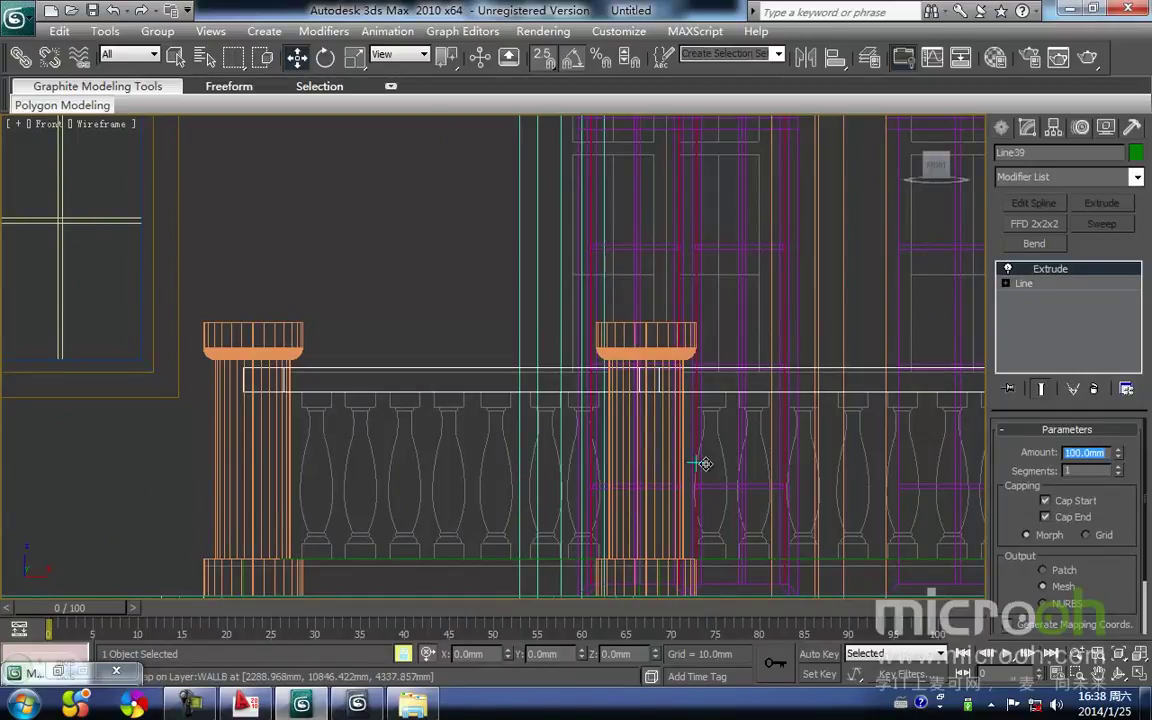
type("80")
key("Return")
Step: Examine the handrail and railing base between the balcony columns in the shaded 3D view
mouse_move(482, 351)
middle_mouse_down()
mouse_move(490, 308)
mouse_move(458, 260)
middle_mouse_up()
key("F3")
scroll(458, 260, "down", 7)
middle_click_drag(618, 438, 518, 494, "alt")
left_click(588, 392)
scroll(588, 392, "up", 3)
middle_click_drag(278, 391, 525, 337)
scroll(476, 411, "up", 4)
middle_click_drag(373, 375, 478, 229)
scroll(488, 285, "down", 2)
middle_click_drag(512, 318, 548, 253)
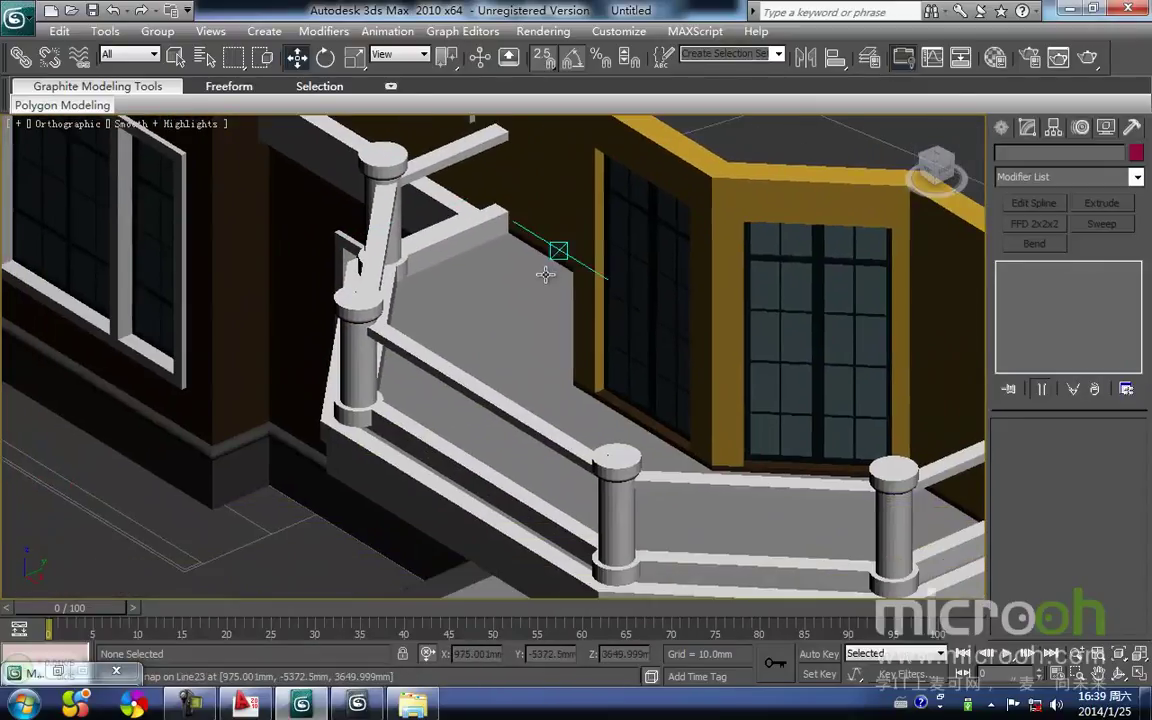
Step: Examine the drawn baluster outlines beside the leftmost column in the front wireframe view
key("f")
scroll(655, 364, "up", 8)
key("F3")
scroll(380, 320, "up", 3)
scroll(345, 260, "up", 2)
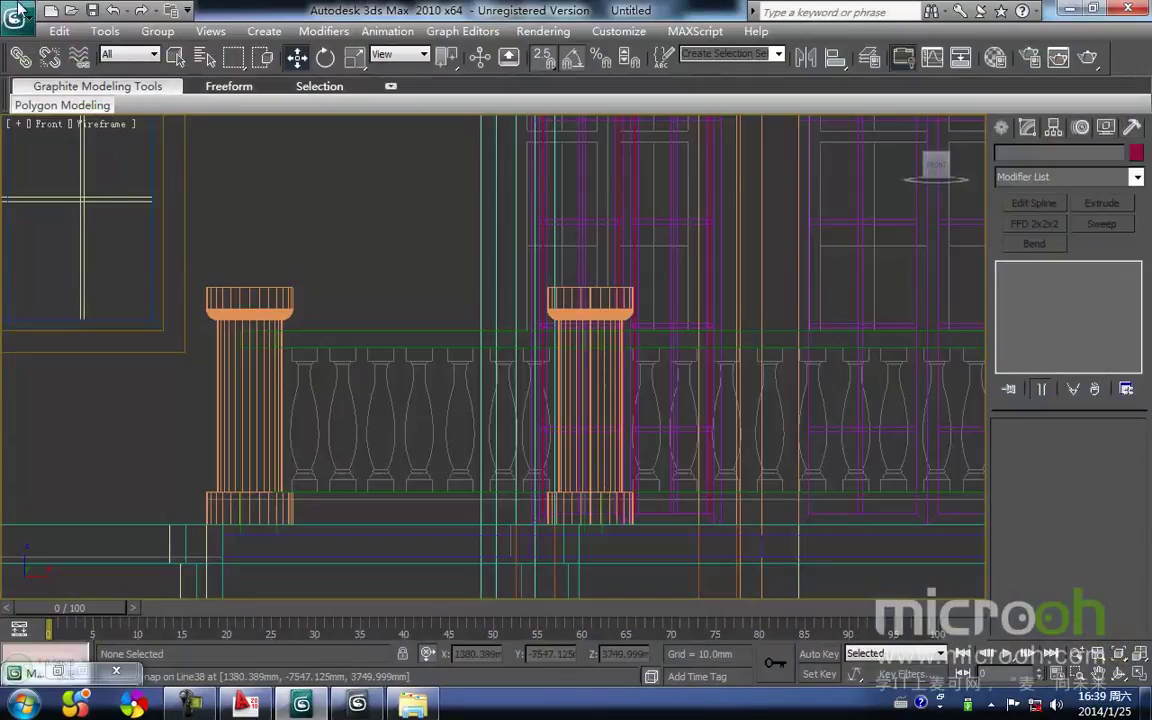
scroll(363, 406, "up", 4)
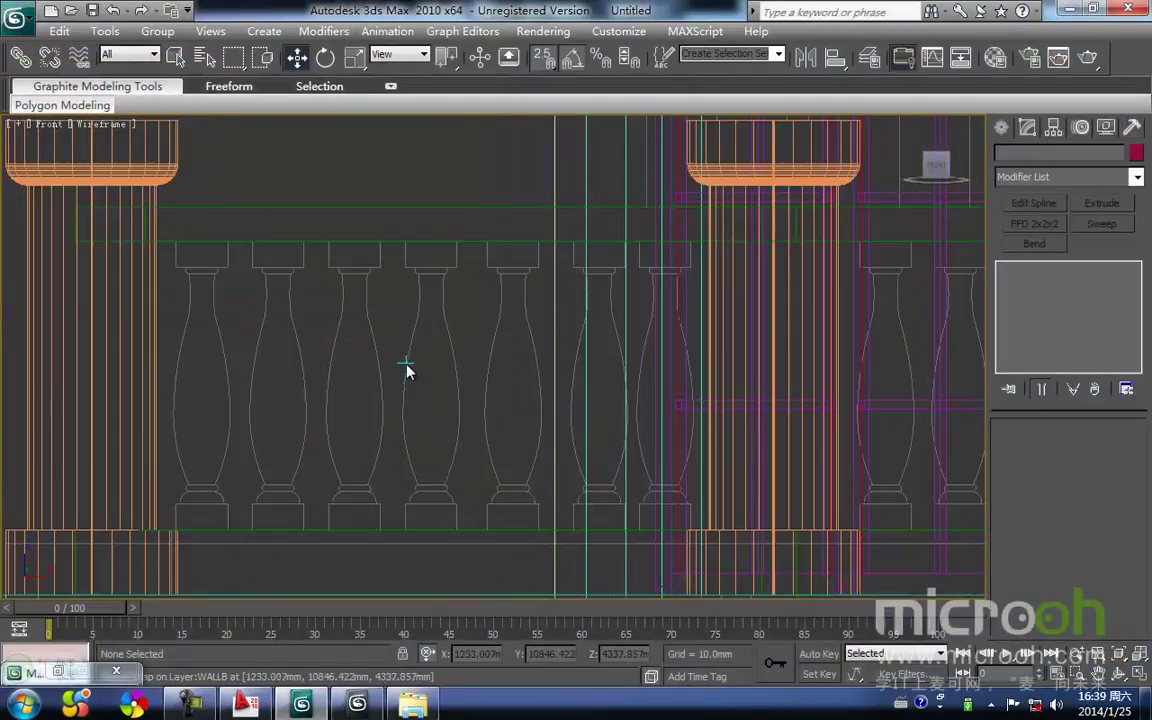
middle_click_drag(406, 368, 396, 387)
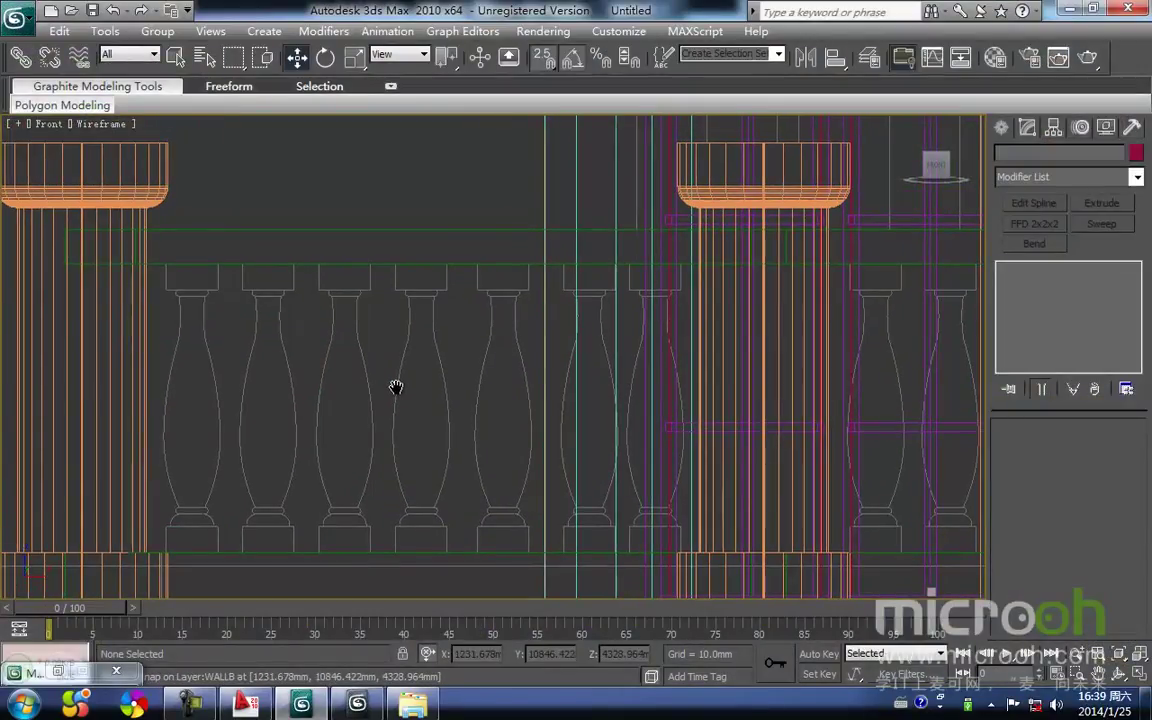
middle_click_drag(288, 507, 570, 449)
scroll(539, 481, "down", 2)
scroll(585, 402, "up", 4)
scroll(560, 467, "down", 2)
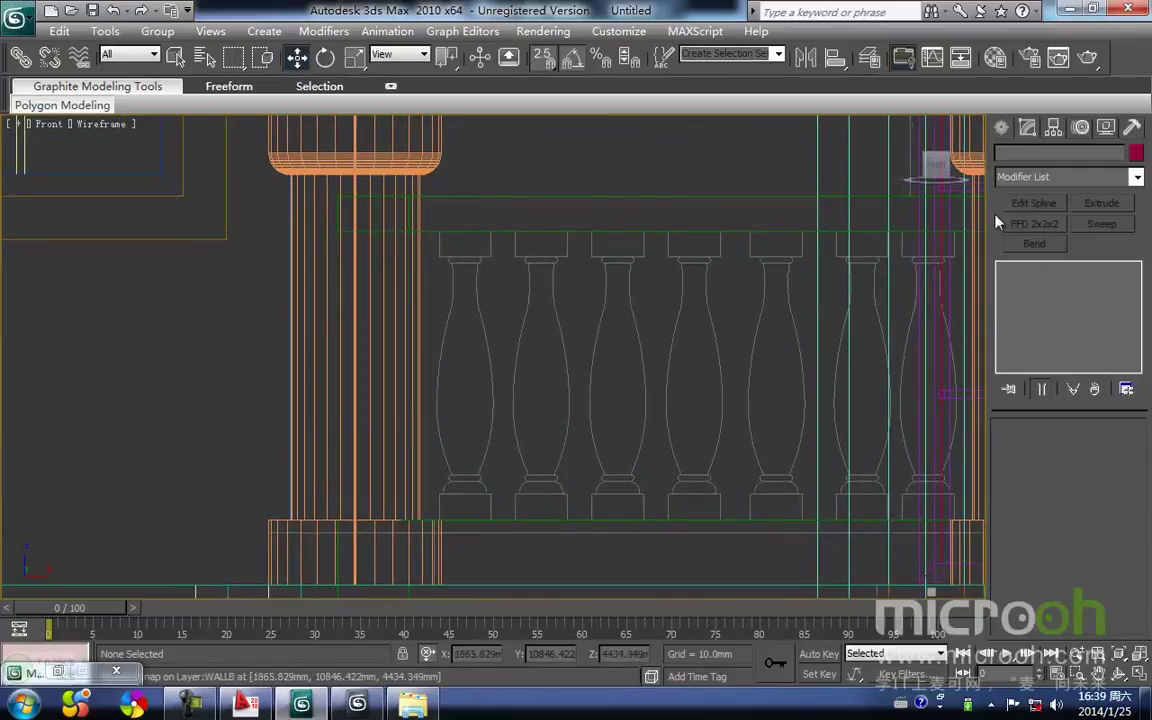
middle_click_drag(530, 404, 541, 390)
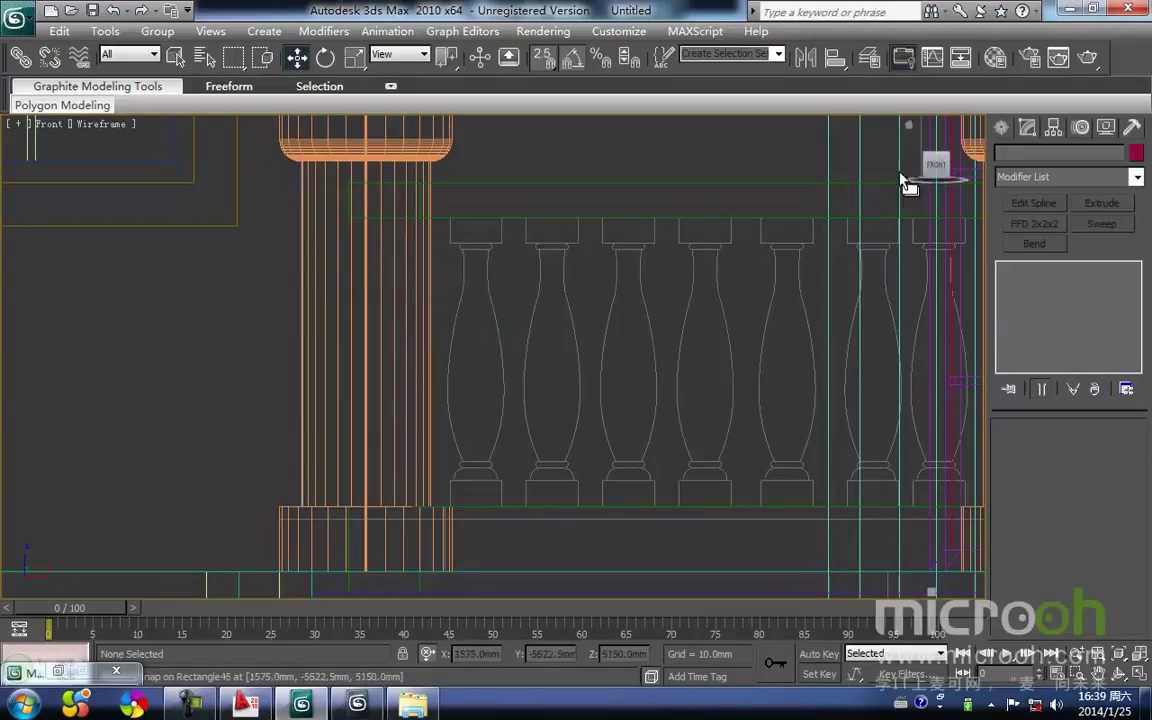
Step: Trace the left half of the first baluster's top block with a snapped line, ending at its top centre
left_click(1002, 129)
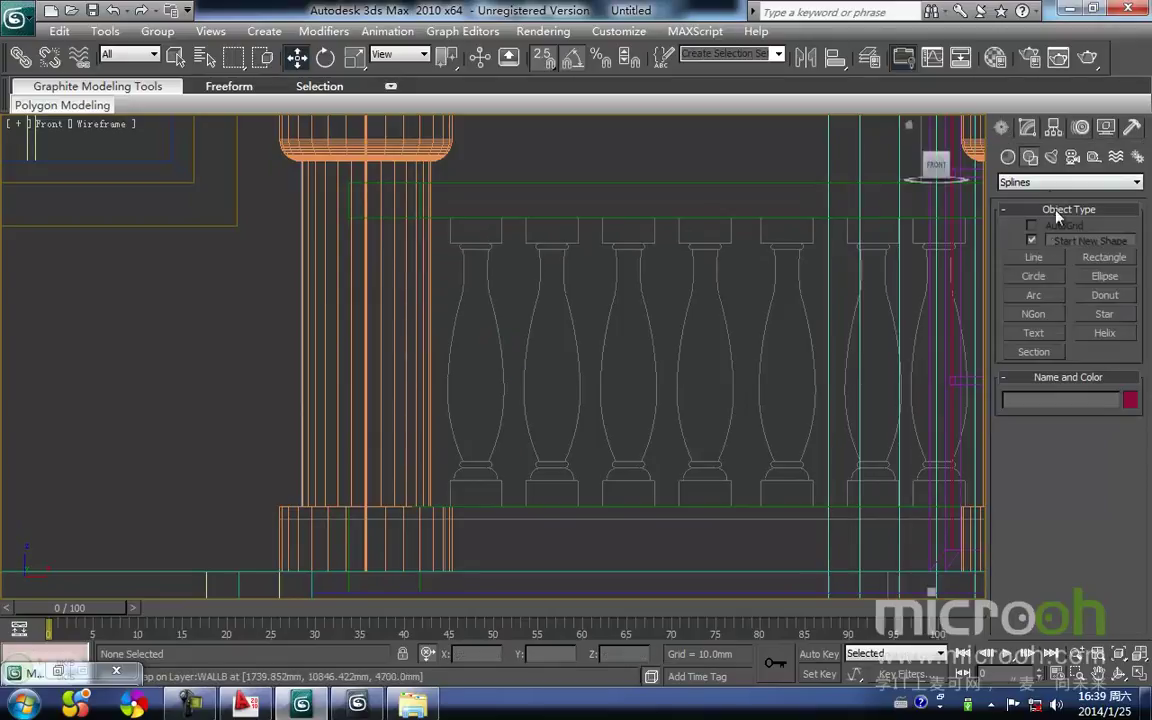
left_click(1035, 258)
scroll(537, 262, "up", 6)
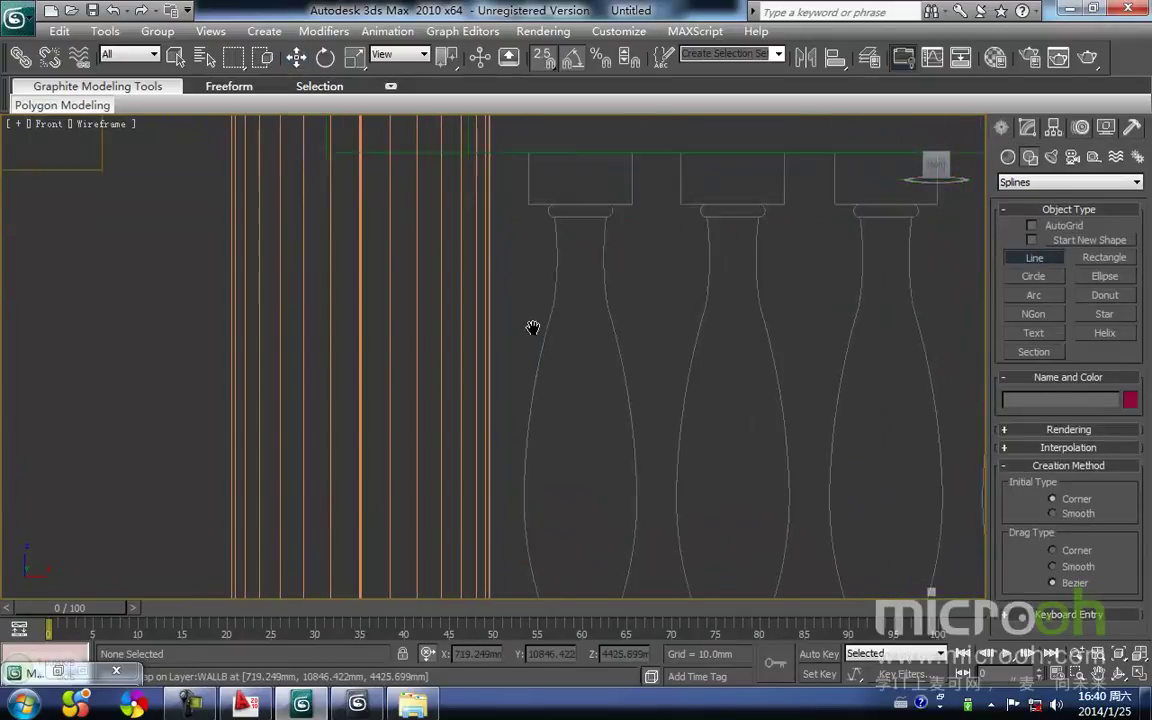
scroll(553, 251, "up", 5)
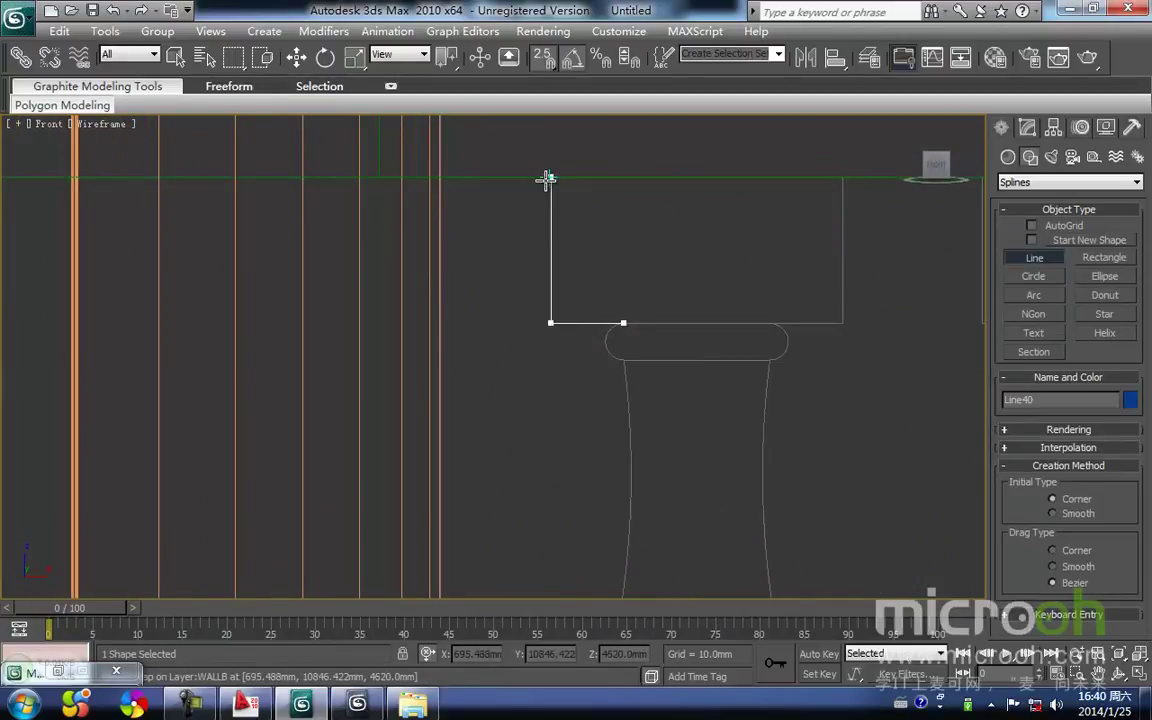
left_click(694, 178)
Step: Continue the line down the baluster's centre axis and around the left half of its bottom block to the rounded shoulder
scroll(612, 585, "down", 4)
scroll(540, 470, "down", 4)
middle_click_drag(490, 577, 499, 437)
scroll(499, 437, "up", 2)
left_click(497, 504)
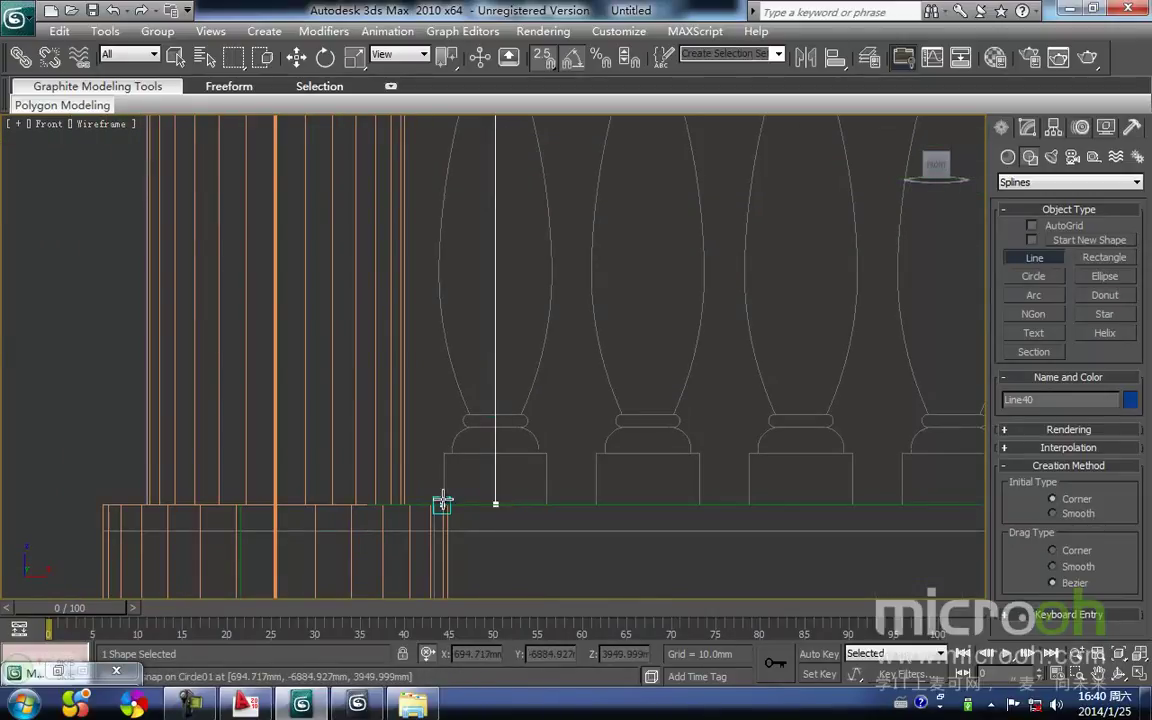
scroll(442, 502, "up", 4)
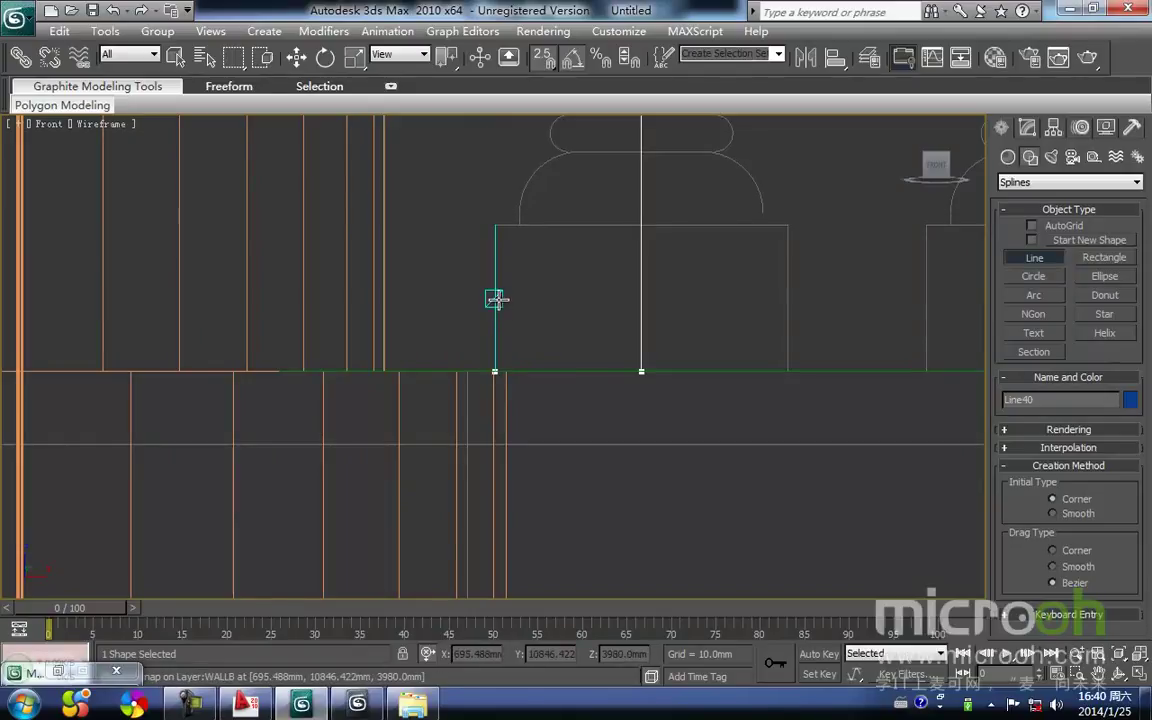
left_click(494, 224)
left_click(523, 230)
right_click(523, 230)
Step: Trace the lower rounded shoulder with an arc of about 26 mm radius and the ring above it with one of about 8 mm
mouse_move(573, 255)
middle_mouse_down()
mouse_move(563, 347)
mouse_move(531, 371)
middle_mouse_up()
left_click(1029, 297)
left_click_drag(500, 364, 547, 284)
left_click(506, 311)
scroll(590, 305, "up", 4)
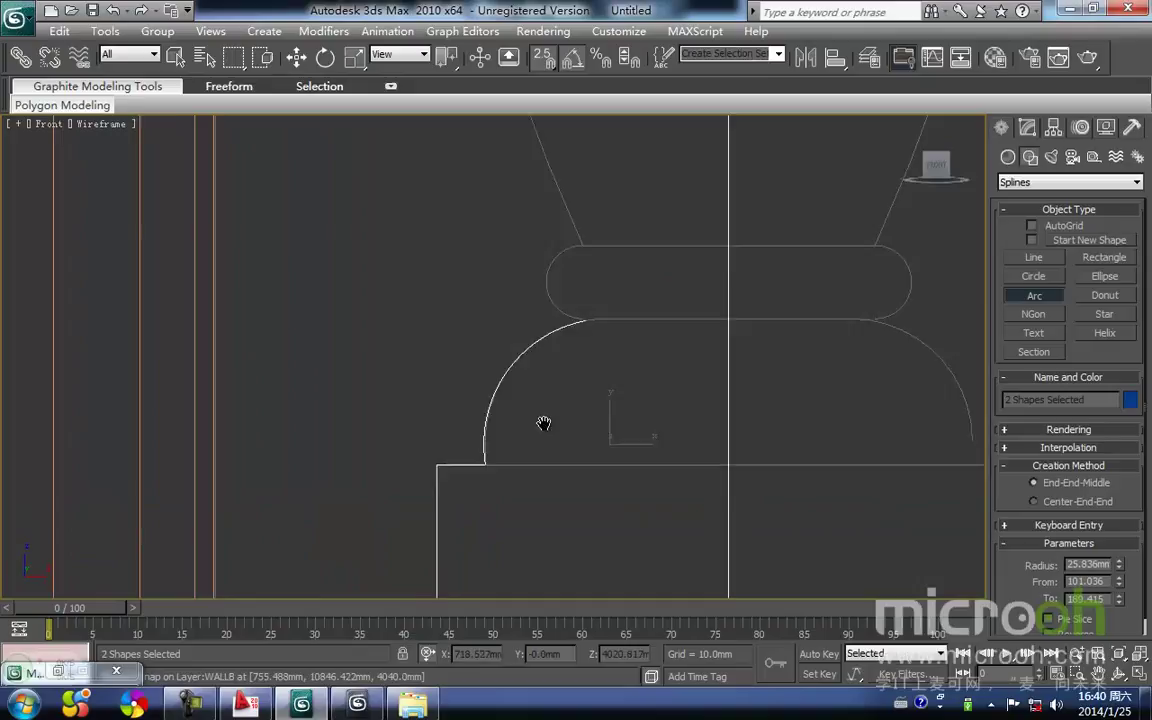
left_click(541, 303)
Step: Trace the left side of the baluster's belly with an arc rising from near the lower ring
scroll(535, 306, "down", 7)
middle_click_drag(531, 308, 514, 437)
scroll(496, 386, "down", 2)
middle_click_drag(496, 386, 496, 491)
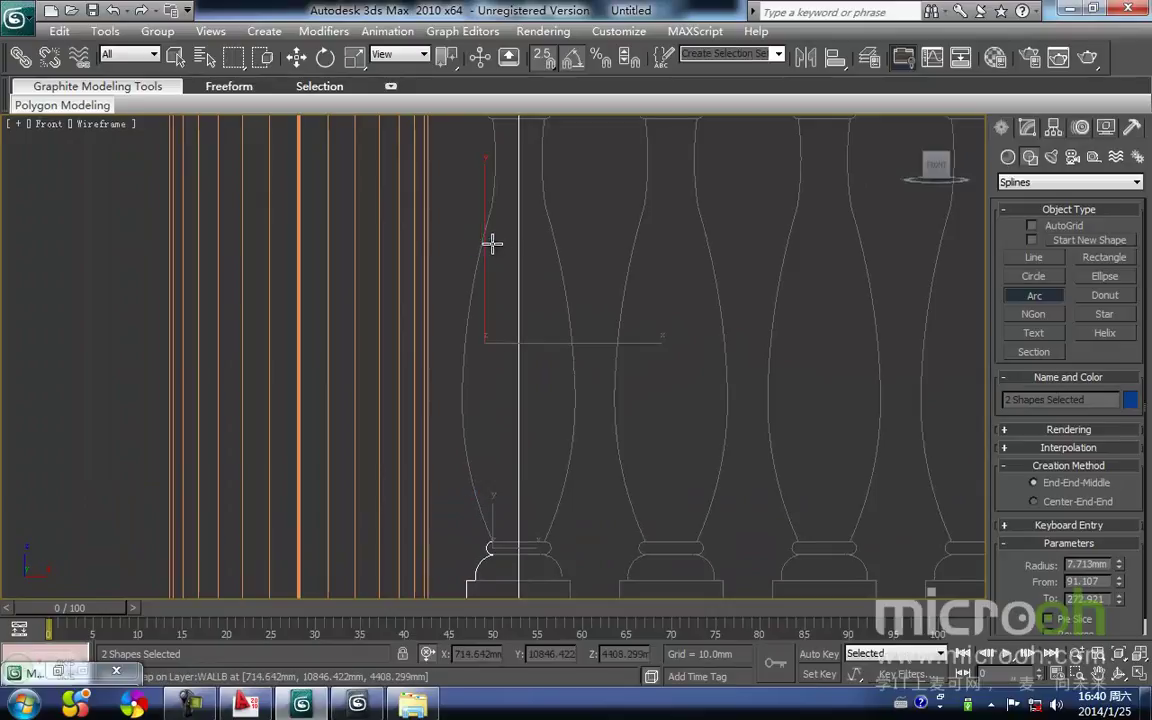
left_click_drag(486, 545, 484, 519)
left_click(462, 404)
right_click(507, 323)
Step: Trace the left side of the baluster's neck with an arc meeting the upper end of the belly arc
middle_click_drag(509, 260, 481, 478)
scroll(483, 380, "up", 4)
middle_click_drag(483, 380, 530, 293)
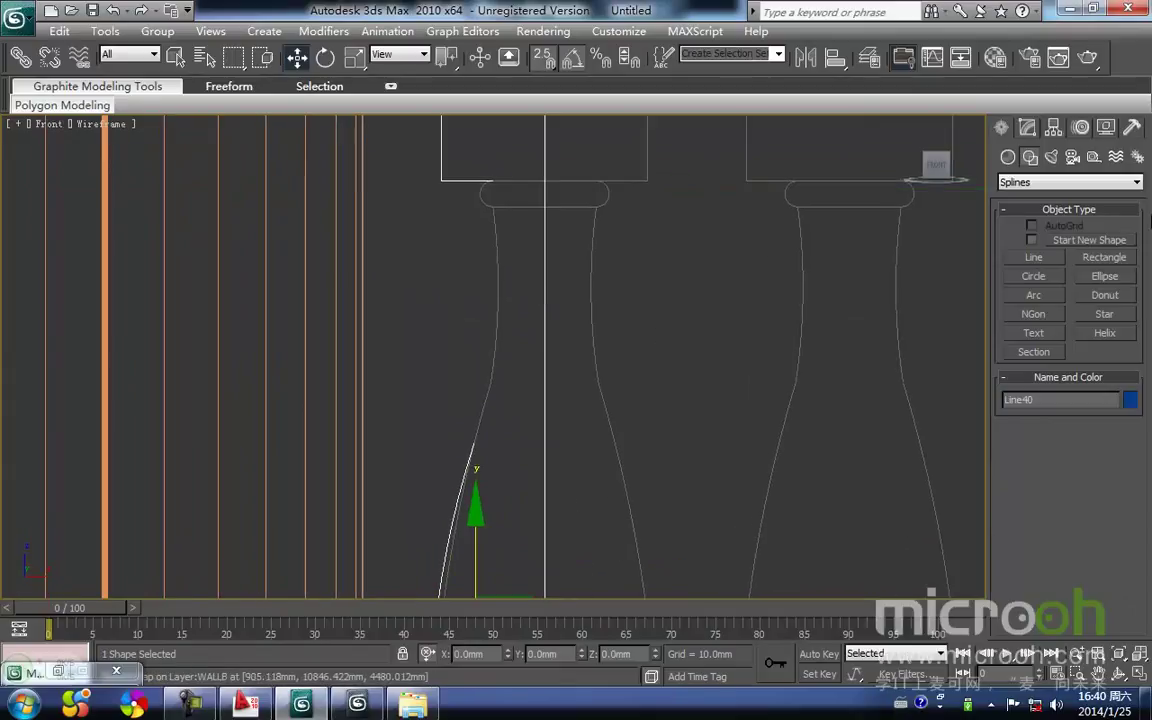
left_click(1033, 295)
left_click_drag(484, 230, 474, 443)
left_click(490, 342)
Step: Trace the left end of the upper ring with an arc between the neck and the top block
middle_click_drag(517, 291, 518, 320)
scroll(489, 259, "up", 4)
middle_click_drag(489, 259, 500, 464)
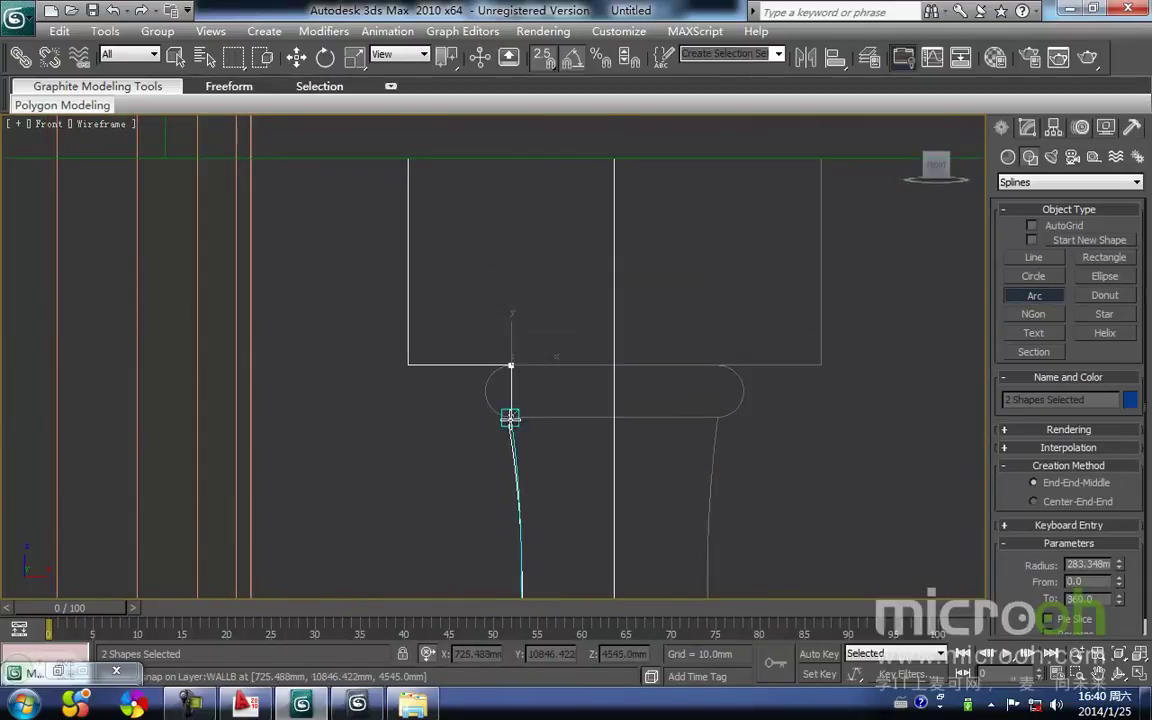
left_click_drag(507, 418, 510, 366)
left_click(537, 420)
Step: Select all vertices of the baluster profile and weld them
scroll(537, 430, "up", 3)
key("w")
key("1")
scroll(509, 446, "down", 2)
middle_click_drag(530, 407, 540, 242)
scroll(535, 357, "down", 4)
scroll(540, 242, "down", 1)
left_click_drag(457, 181, 732, 592)
scroll(678, 546, "down", 4)
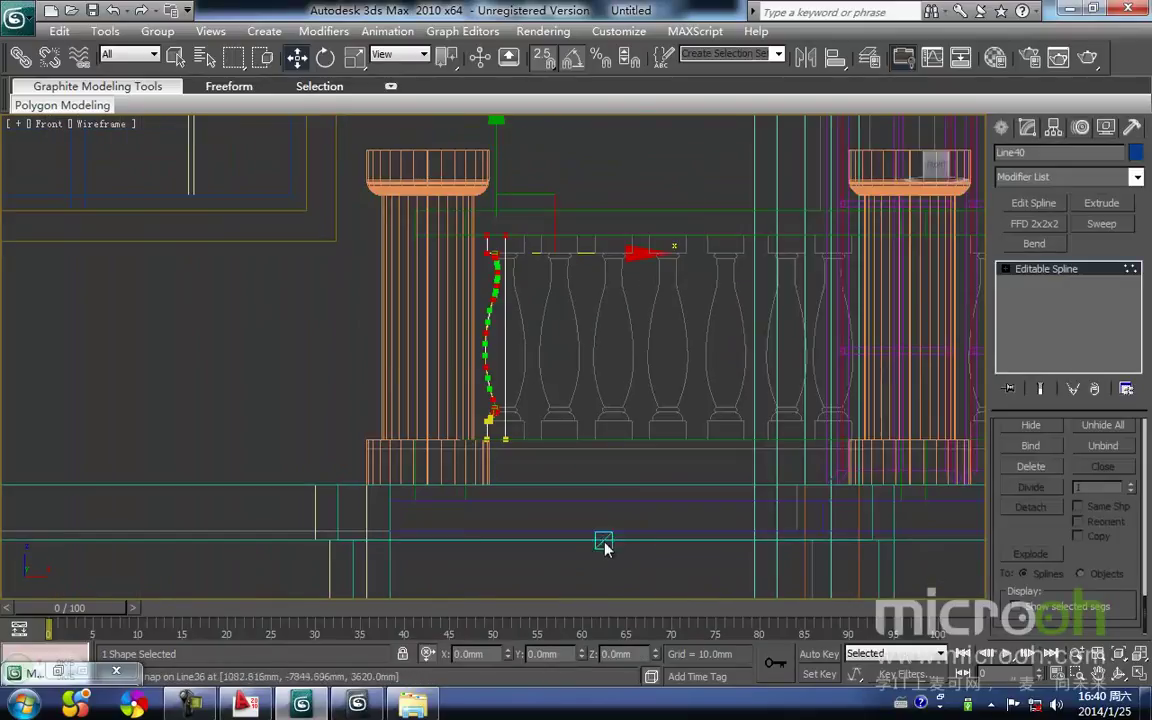
right_click(518, 320)
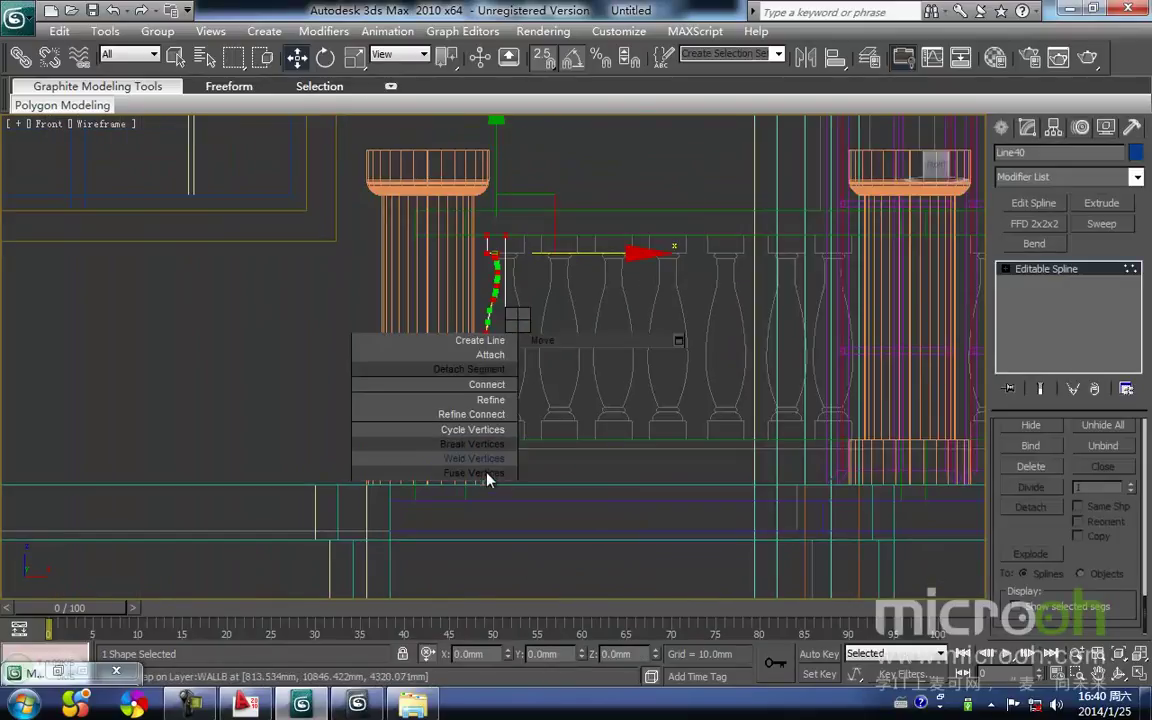
left_click(484, 460)
Step: Adjust the Bezier handle of the vertex joining neck and belly so the curve follows the drawn outline
left_click(550, 301)
scroll(522, 278, "up", 2)
scroll(520, 283, "up", 6)
middle_click_drag(530, 188, 532, 386)
left_click_drag(472, 512, 447, 437)
scroll(500, 445, "up", 4)
middle_click_drag(521, 451, 575, 322)
left_click_drag(566, 427, 501, 420)
middle_click_drag(565, 449, 535, 514)
key("space")
left_click(552, 267)
left_click_drag(537, 252, 473, 203)
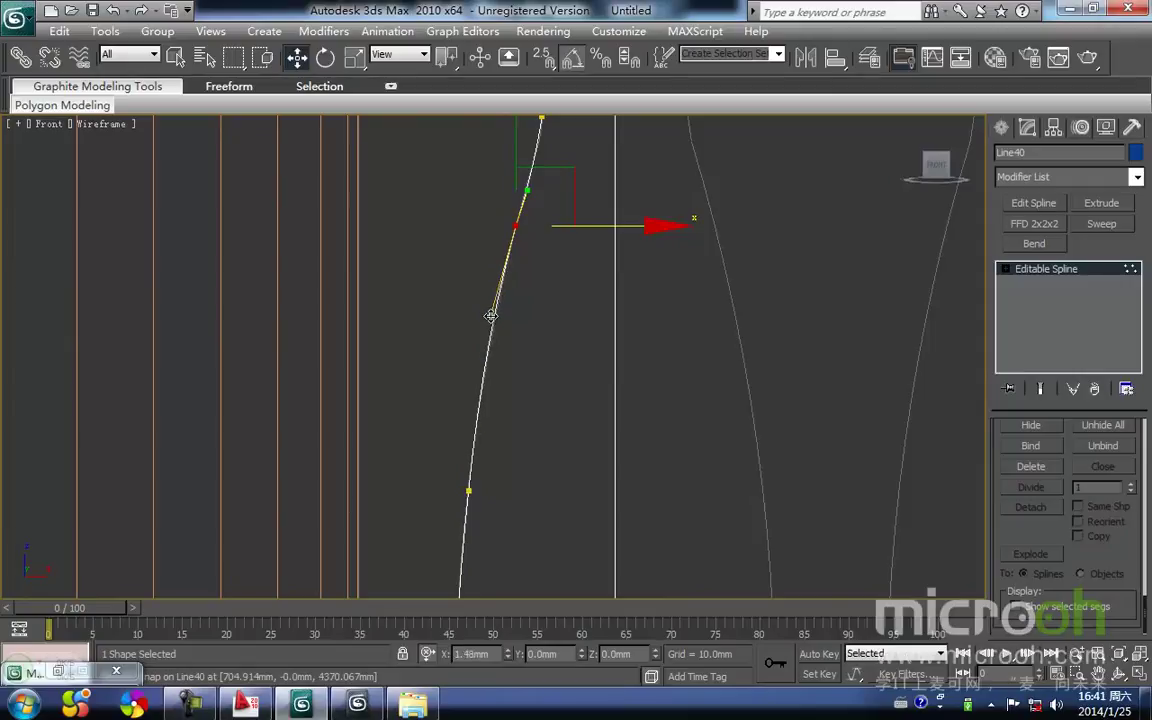
middle_click_drag(492, 316, 527, 386)
Step: Fine-tune the lower Bezier handle of the neck vertex just above the belly junction
scroll(527, 386, "up", 3)
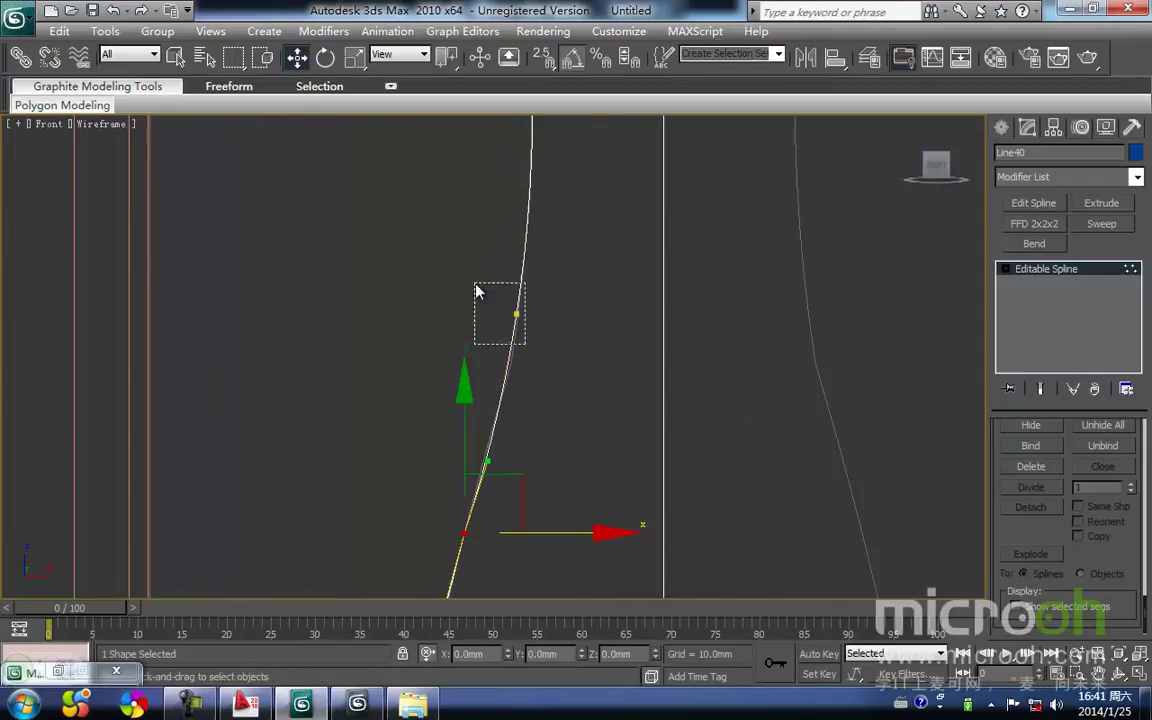
left_click_drag(476, 290, 476, 290)
left_click_drag(506, 390, 507, 391)
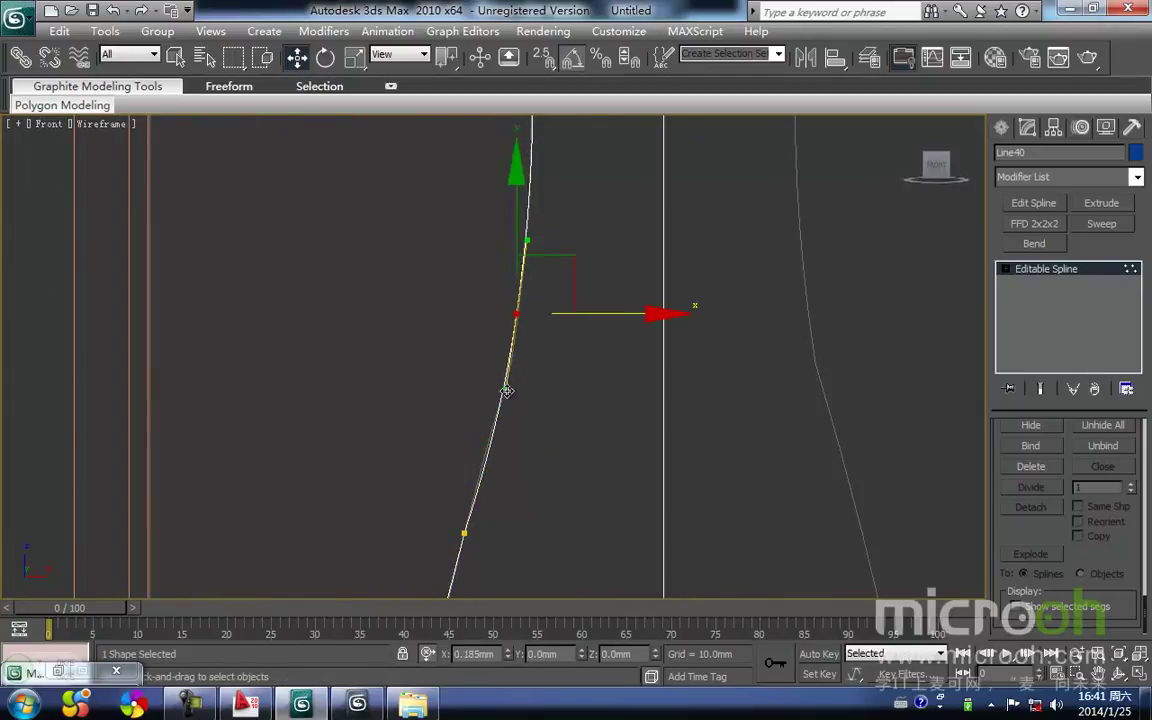
Step: Shift the lower Bezier handle of the belly's lower vertex outward to match the drawn curve
scroll(509, 398, "down", 6)
middle_click_drag(475, 524, 533, 177)
scroll(522, 350, "up", 3)
middle_click_drag(566, 441, 571, 380)
left_click(534, 237)
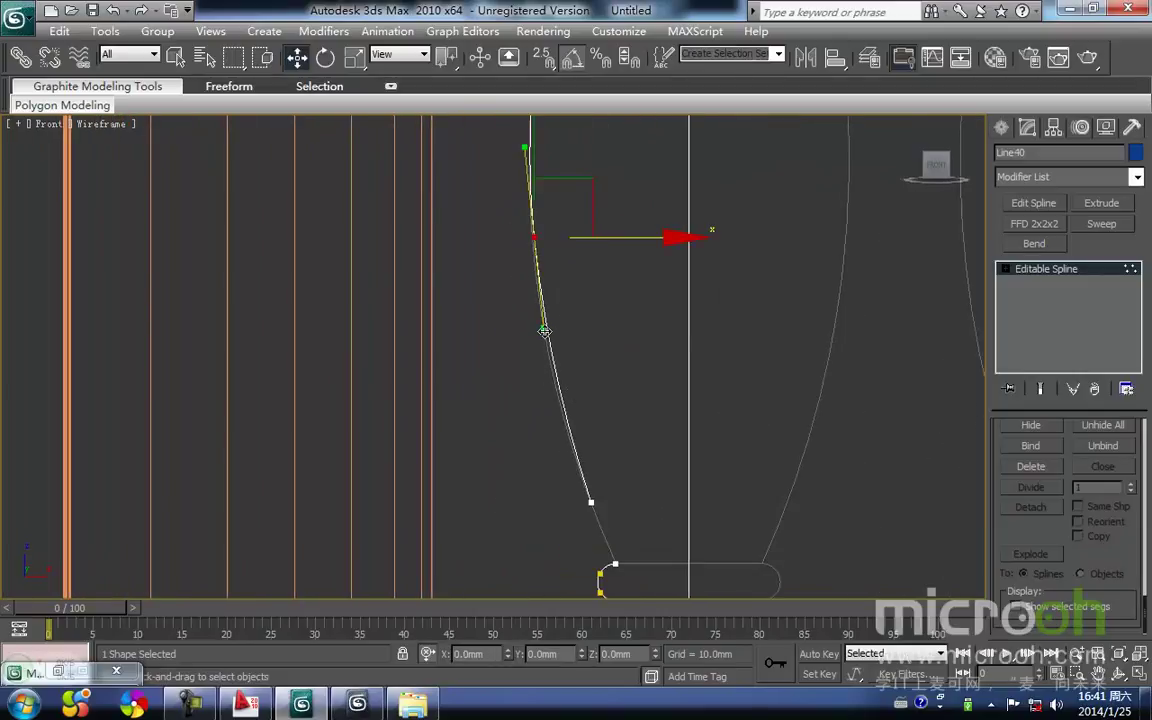
left_click_drag(544, 330, 539, 330)
Step: Connect the open lower end of the belly curve to the top vertex of the lower ring
middle_click_drag(580, 312, 571, 411)
scroll(571, 408, "down", 2)
scroll(572, 408, "up", 2)
middle_click_drag(590, 505, 597, 382)
scroll(573, 343, "up", 1)
middle_click_drag(627, 426, 584, 381)
scroll(604, 331, "up", 1)
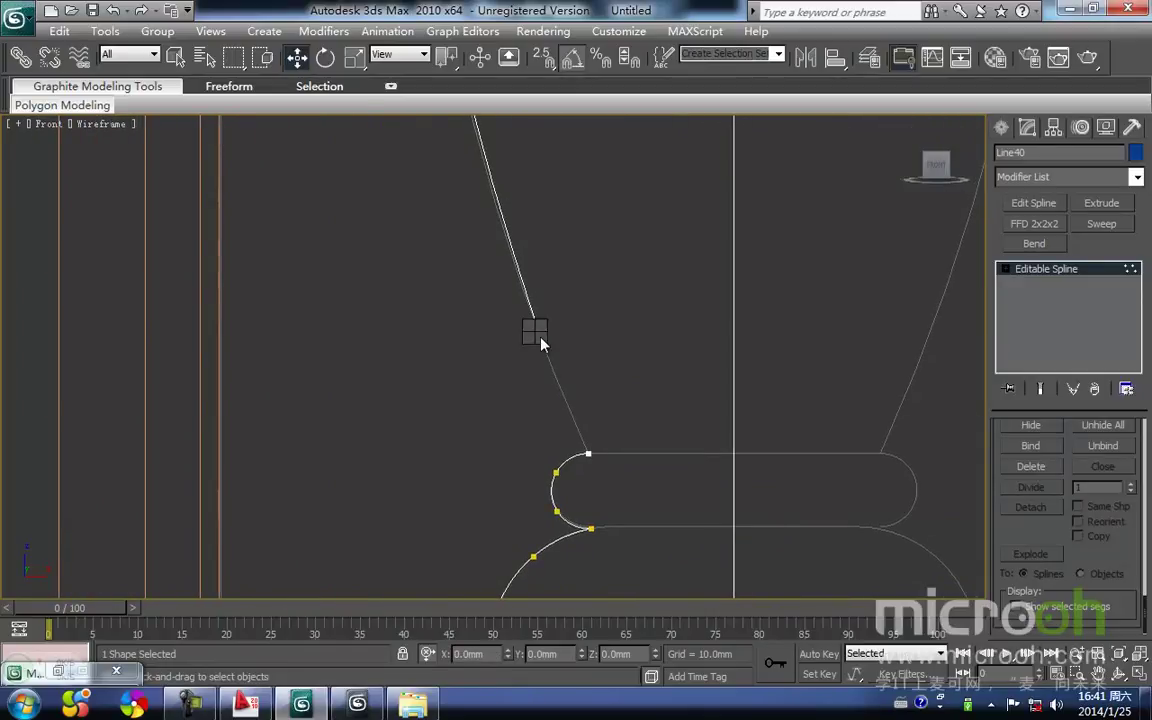
right_click(540, 343)
left_click(494, 380)
left_click_drag(537, 330, 557, 447)
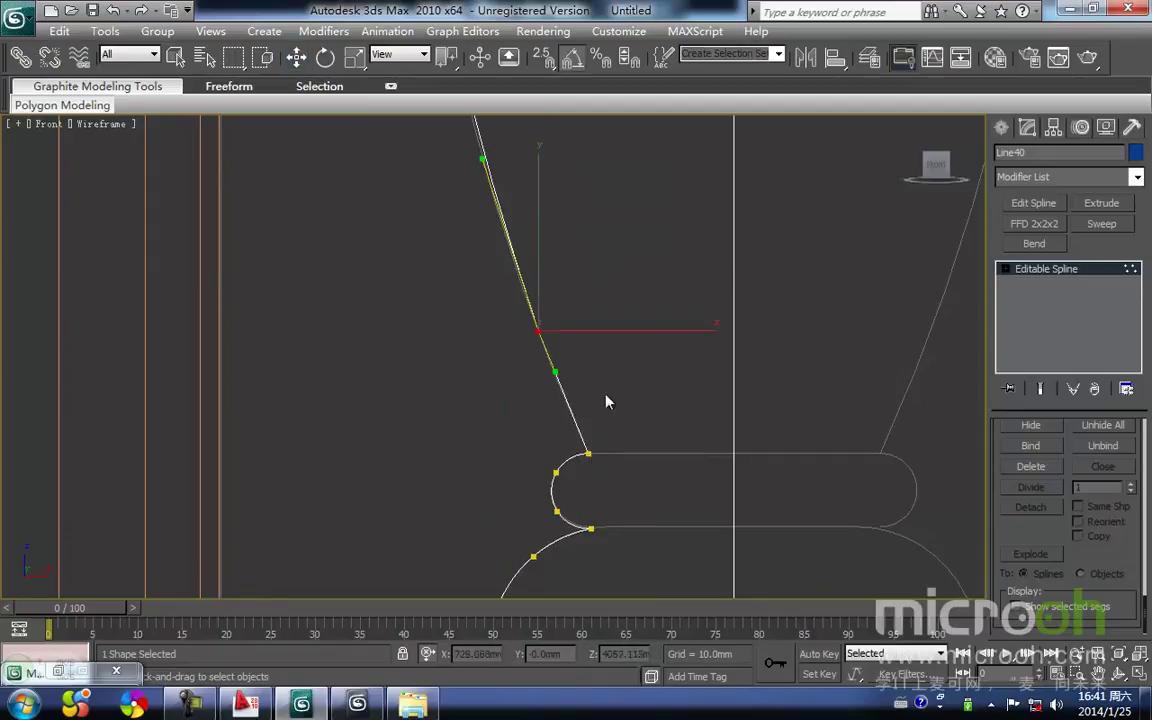
key("w")
left_click(609, 381)
Step: Leave vertex editing, select the baluster profile and isolate it
middle_click_drag(606, 316, 602, 425)
scroll(571, 316, "down", 5)
middle_click_drag(557, 279, 532, 598)
scroll(555, 496, "down", 2)
middle_click_drag(528, 440, 537, 394)
key("1")
left_click(563, 461)
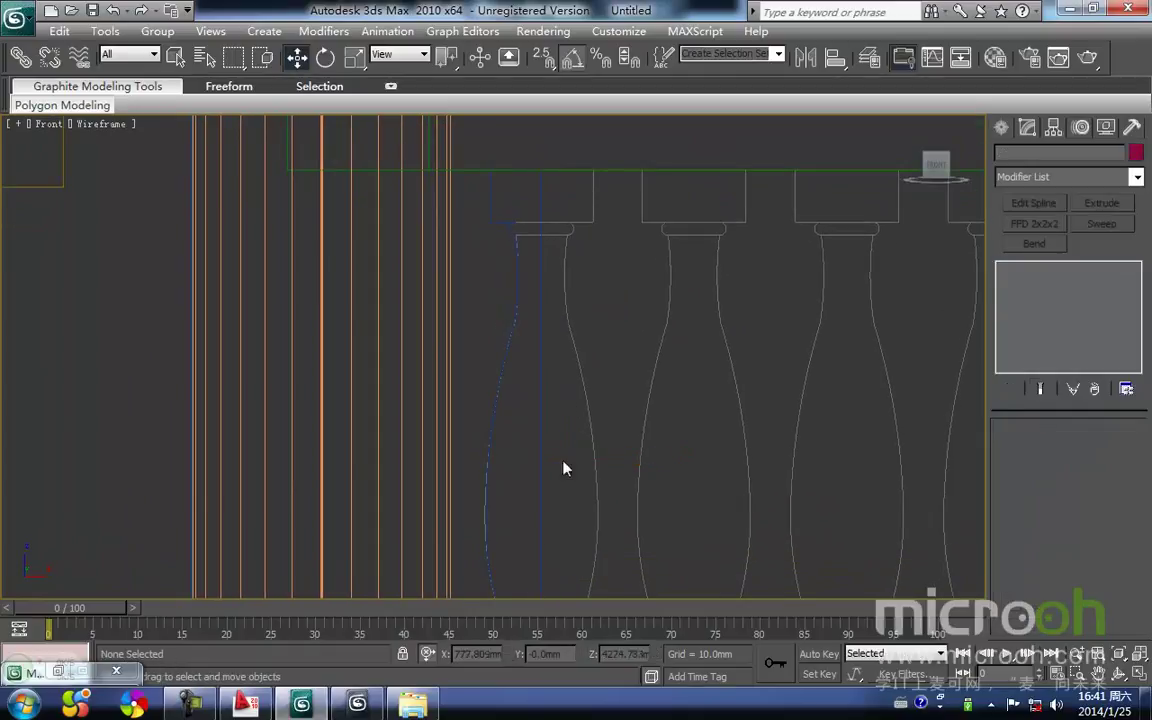
left_click_drag(530, 456, 529, 454)
middle_click_drag(530, 454, 483, 385)
scroll(542, 424, "down", 2)
key("F3")
key("alt+q")
Step: Try extruding the baluster profile by 80 mm, and remove the Extrude modifier
left_click(1101, 203)
middle_click_drag(537, 337, 542, 369)
key("F3")
scroll(429, 273, "up", 6)
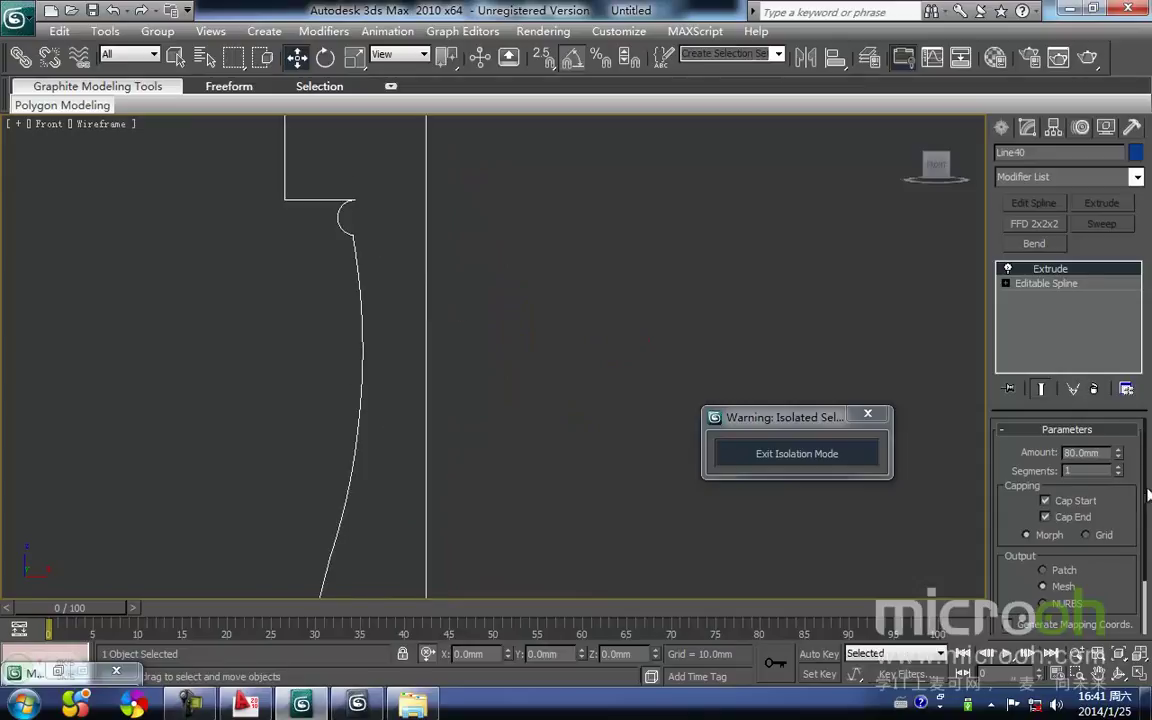
left_click(1095, 389)
Step: Enter vertex editing of the baluster profile and try moving the upper ring's top vertex to test its connection
scroll(399, 213, "up", 4)
middle_click_drag(463, 329, 570, 408)
left_click(1036, 284)
scroll(410, 228, "up", 6)
middle_click_drag(396, 221, 417, 325)
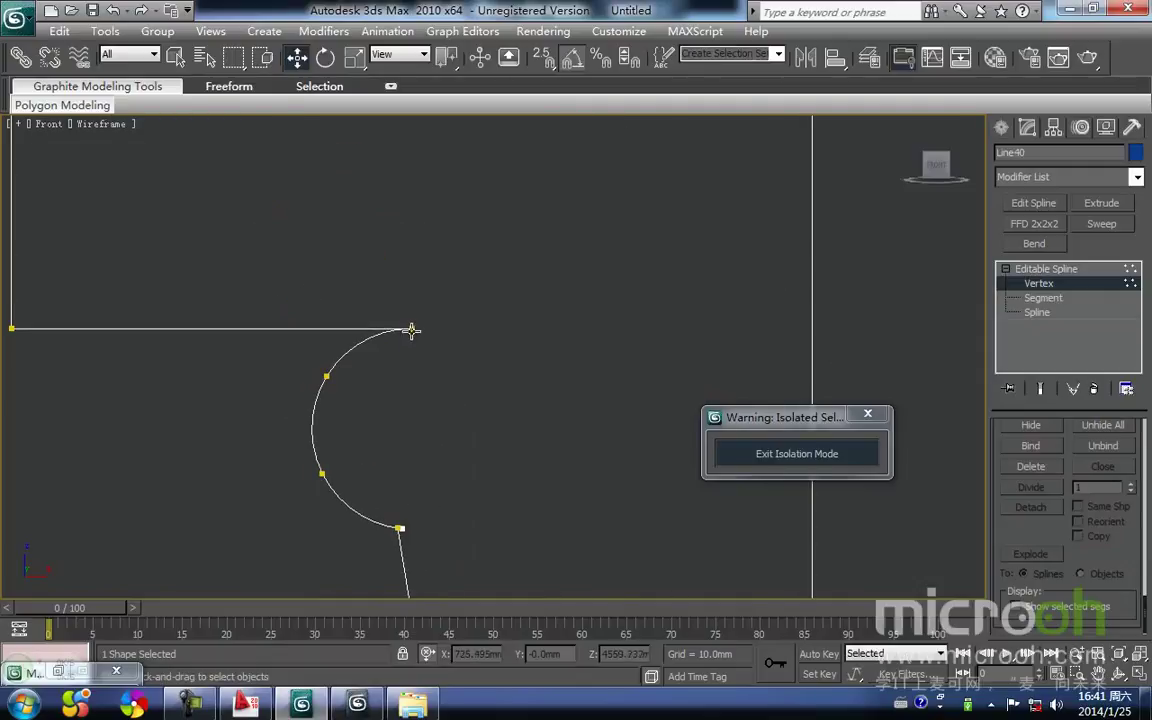
left_click(411, 330)
left_click_drag(472, 283, 495, 243)
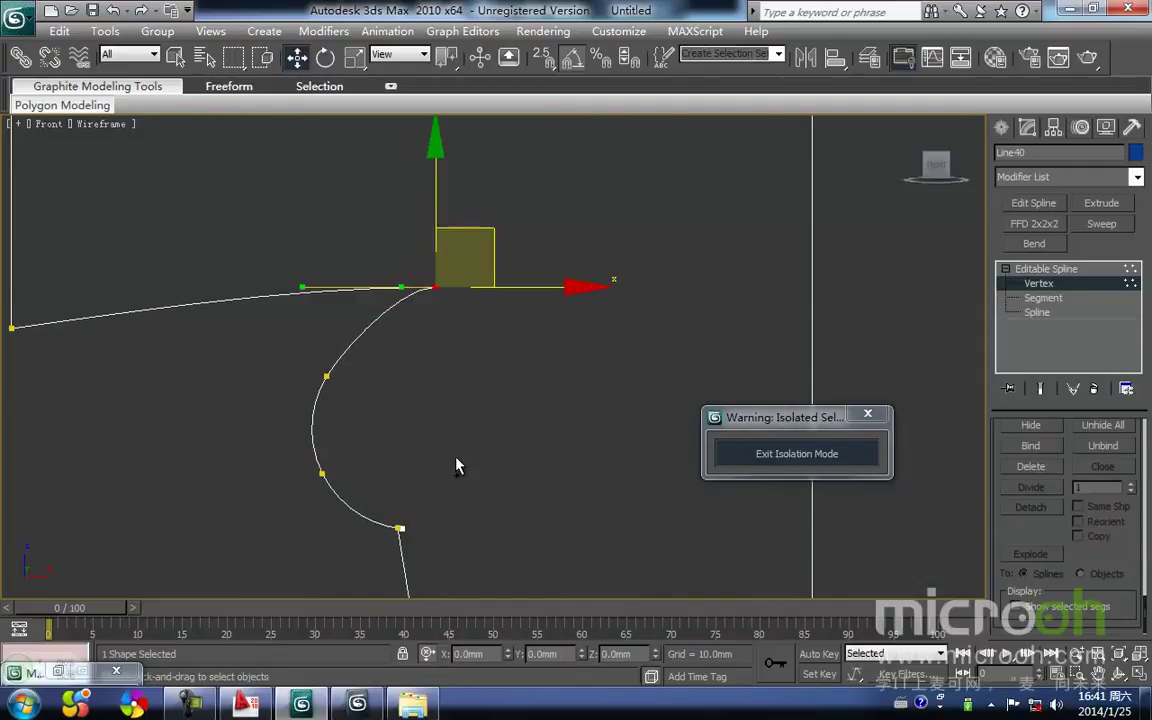
Step: Snap the loose lower end vertex of the upper ring onto the neck curve's top vertex to close the gap
middle_click_drag(449, 420, 465, 216)
scroll(465, 216, "up", 5)
middle_click_drag(392, 574, 449, 399)
scroll(305, 276, "up", 3)
left_click(295, 327)
key("s")
left_click_drag(437, 378, 411, 374)
right_click(410, 380)
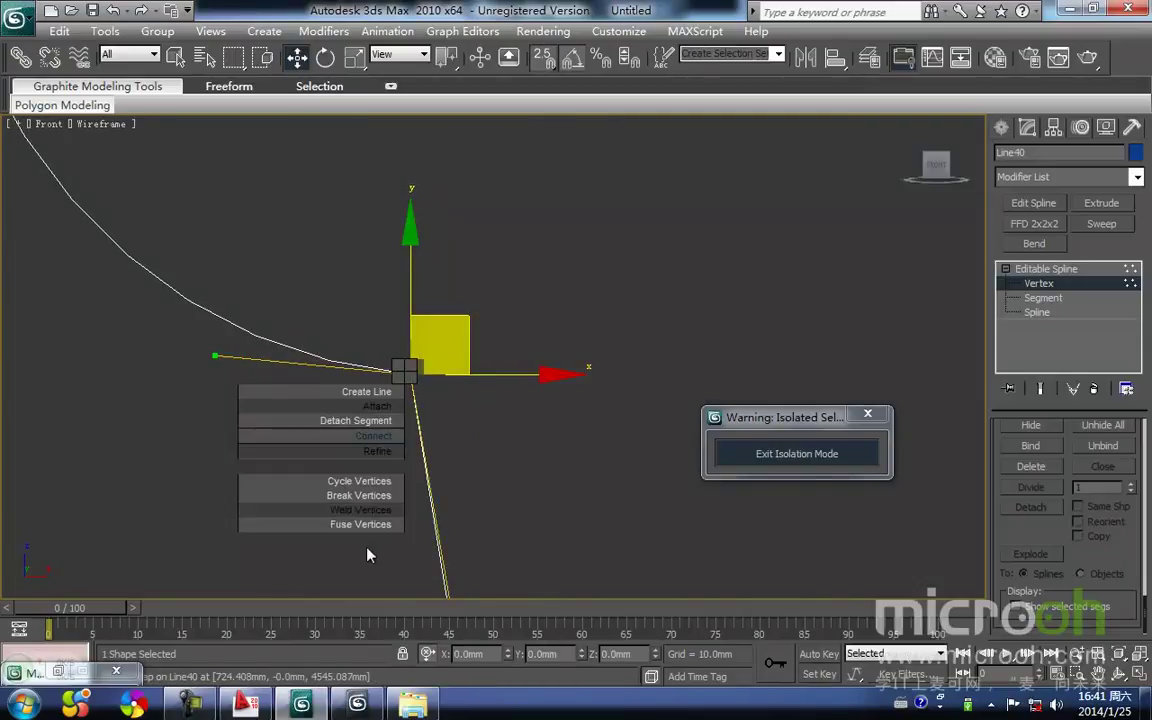
left_click(489, 447)
left_click(410, 374)
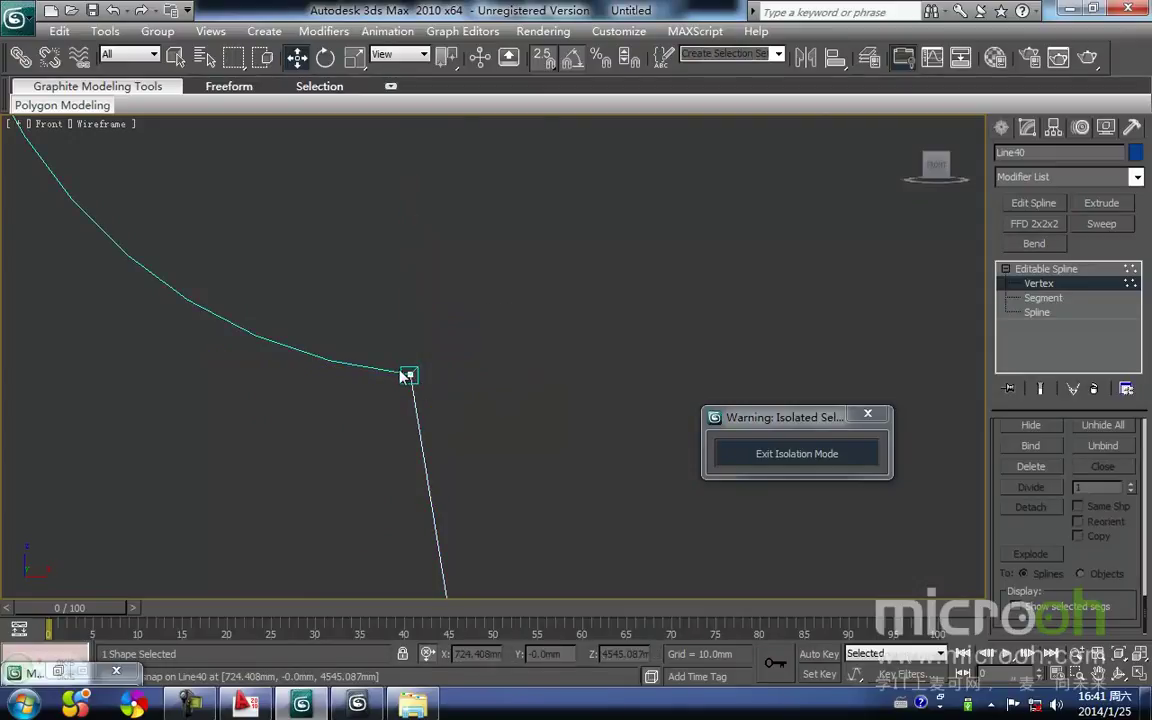
left_click_drag(473, 328, 532, 273)
scroll(532, 273, "down", 3)
Step: Examine the rest of the baluster profile down to its base for open vertices and leave vertex editing
middle_click_drag(528, 242, 411, 183)
scroll(470, 376, "down", 7)
scroll(470, 376, "down", 5)
middle_click_drag(475, 416, 481, 162)
middle_click_drag(458, 396, 428, 303)
middle_click_drag(310, 284, 471, 386)
left_click(1037, 285)
scroll(542, 324, "down", 2)
middle_click_drag(542, 324, 486, 455)
Step: Test whether the profile is closed by extruding it 80 mm in shaded display, and remove the Extrude modifier
left_click_drag(553, 470, 239, 349)
scroll(349, 360, "down", 2)
middle_click_drag(349, 360, 385, 465)
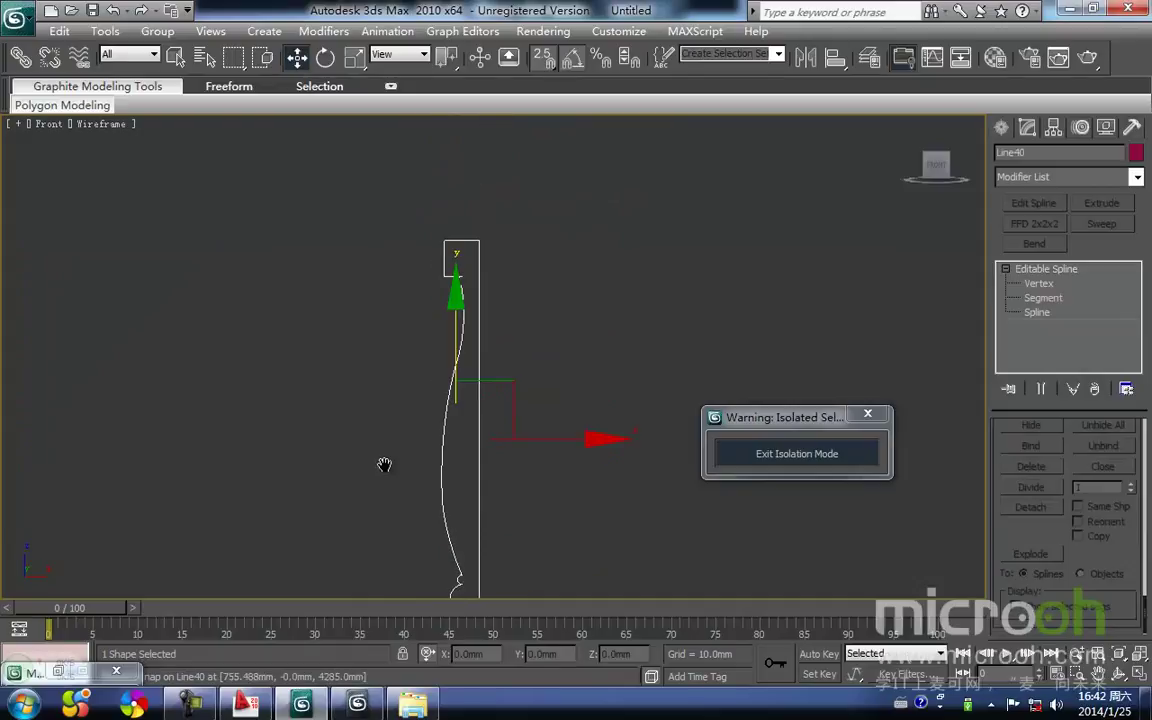
left_click(1102, 204)
mouse_move(599, 352)
middle_mouse_down()
mouse_move(586, 303)
mouse_move(562, 376)
middle_mouse_up()
key("F3")
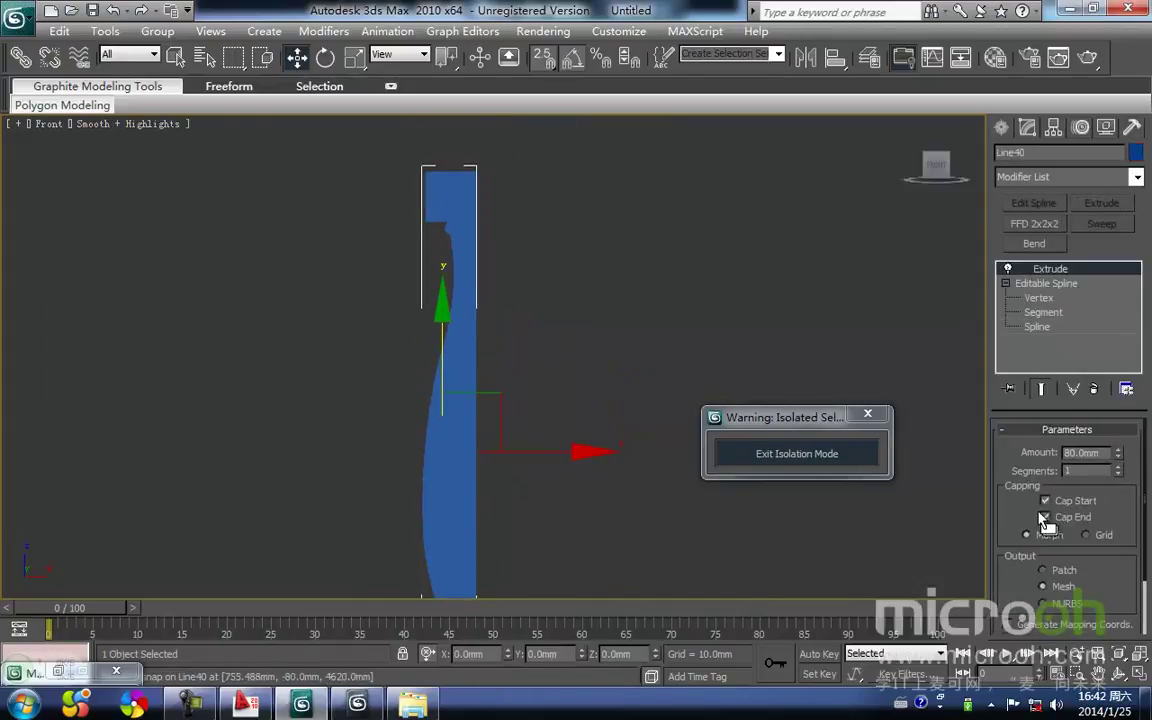
left_click(1095, 389)
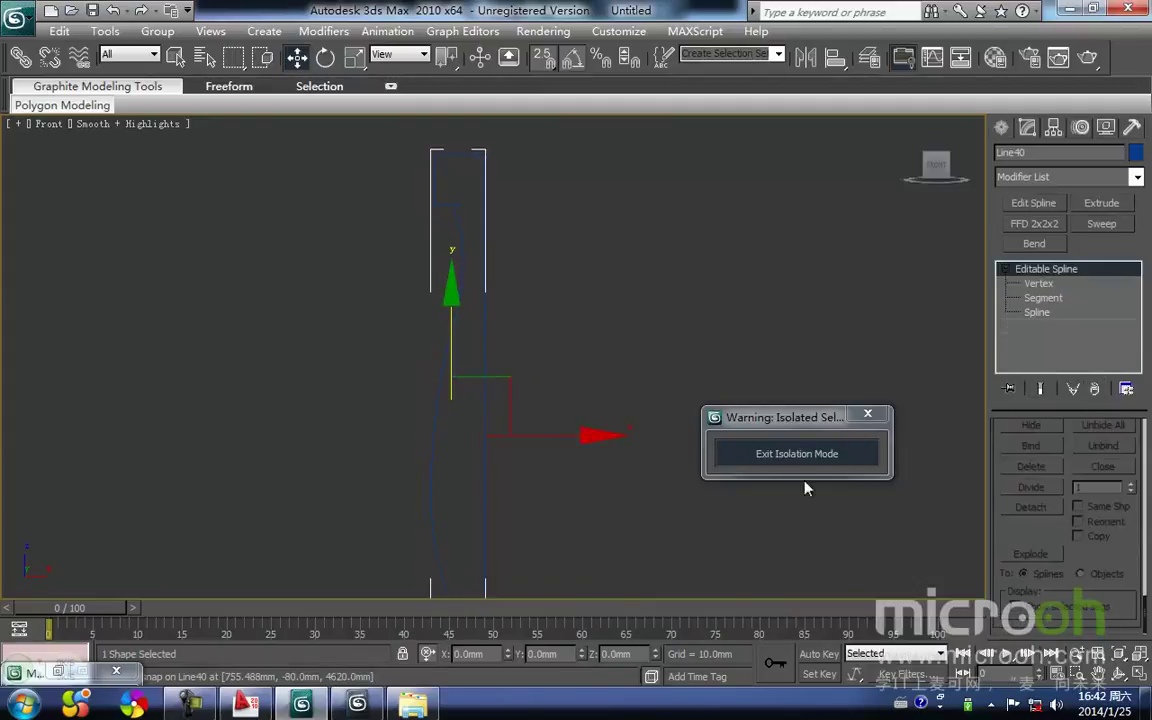
Step: Exit isolation mode and apply a Lathe modifier to the baluster profile
left_click(797, 453)
scroll(543, 401, "down", 3)
scroll(545, 399, "up", 3)
middle_click_drag(548, 388, 563, 349)
key("F3")
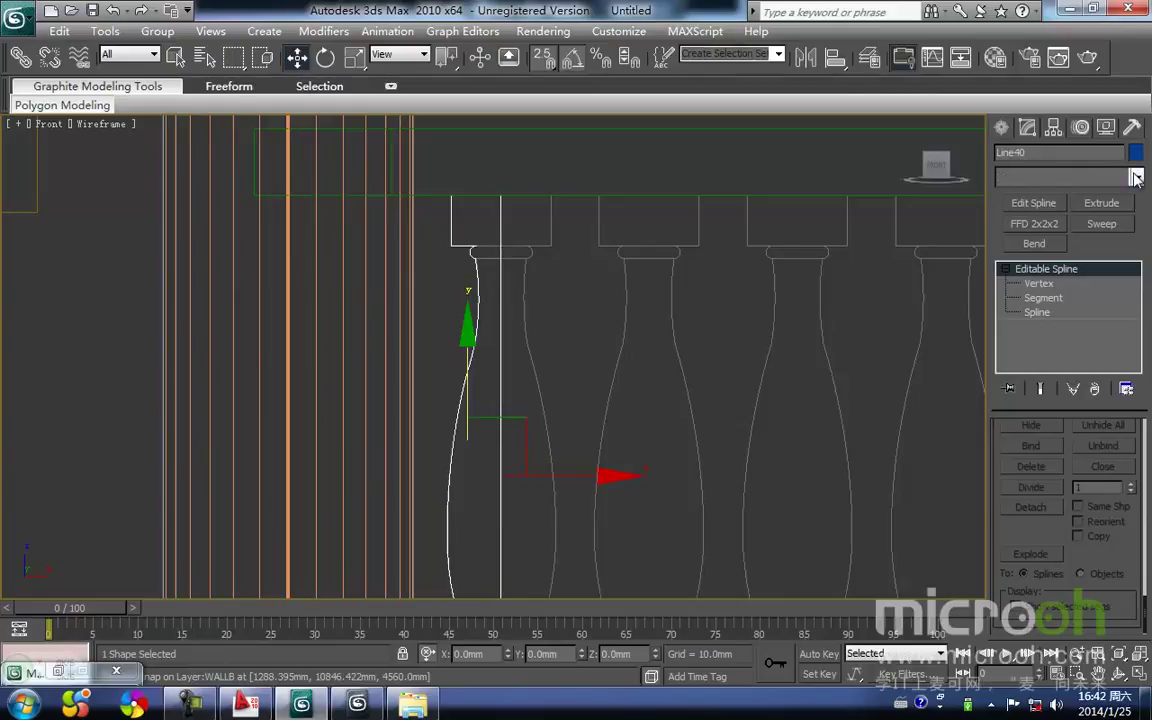
left_click(1136, 177)
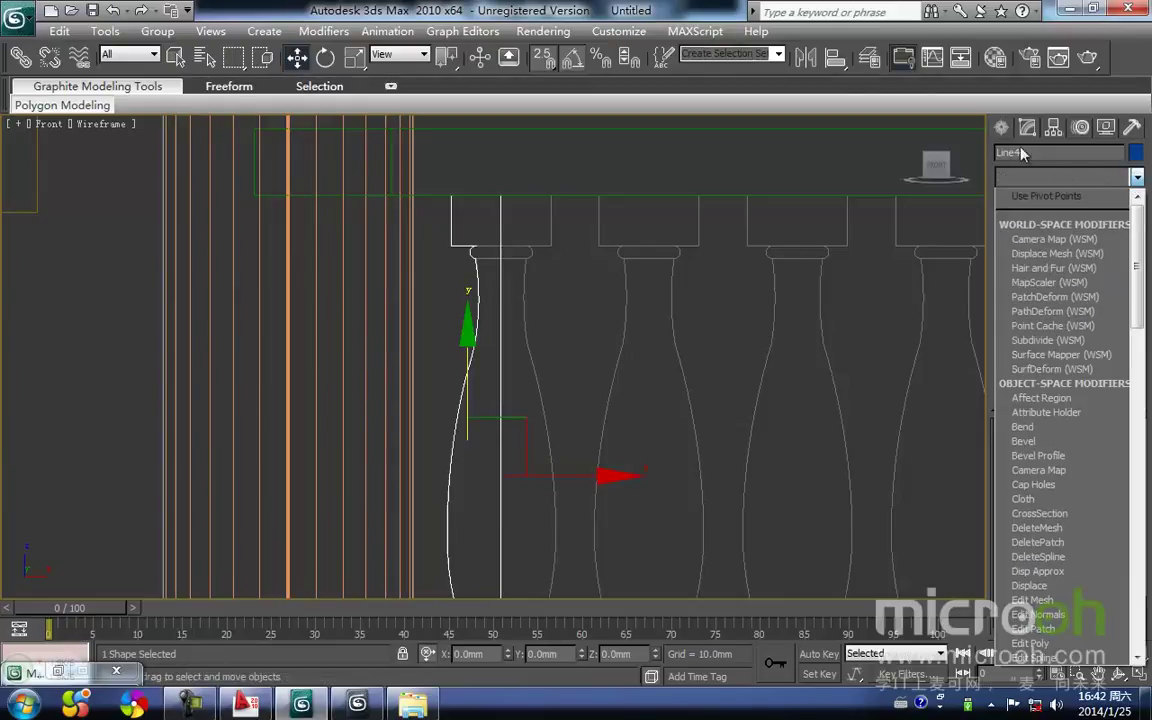
scroll(1024, 450, "down", 2)
scroll(1026, 420, "up", 1)
key("l")
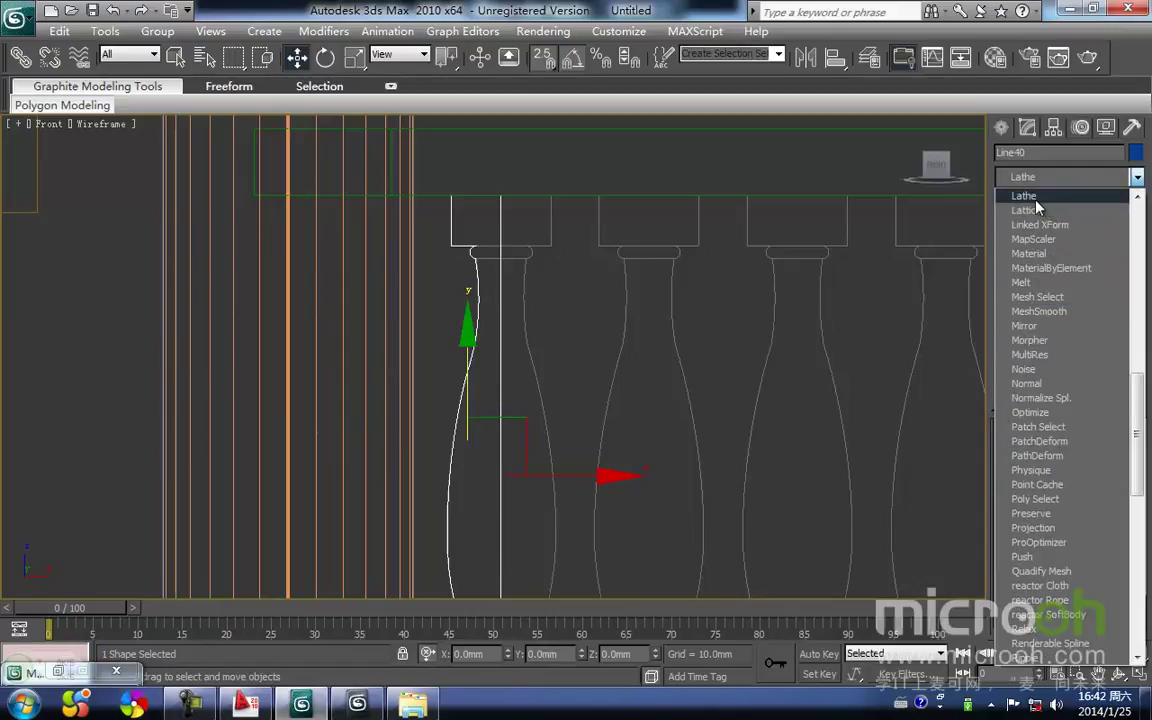
left_click(1035, 199)
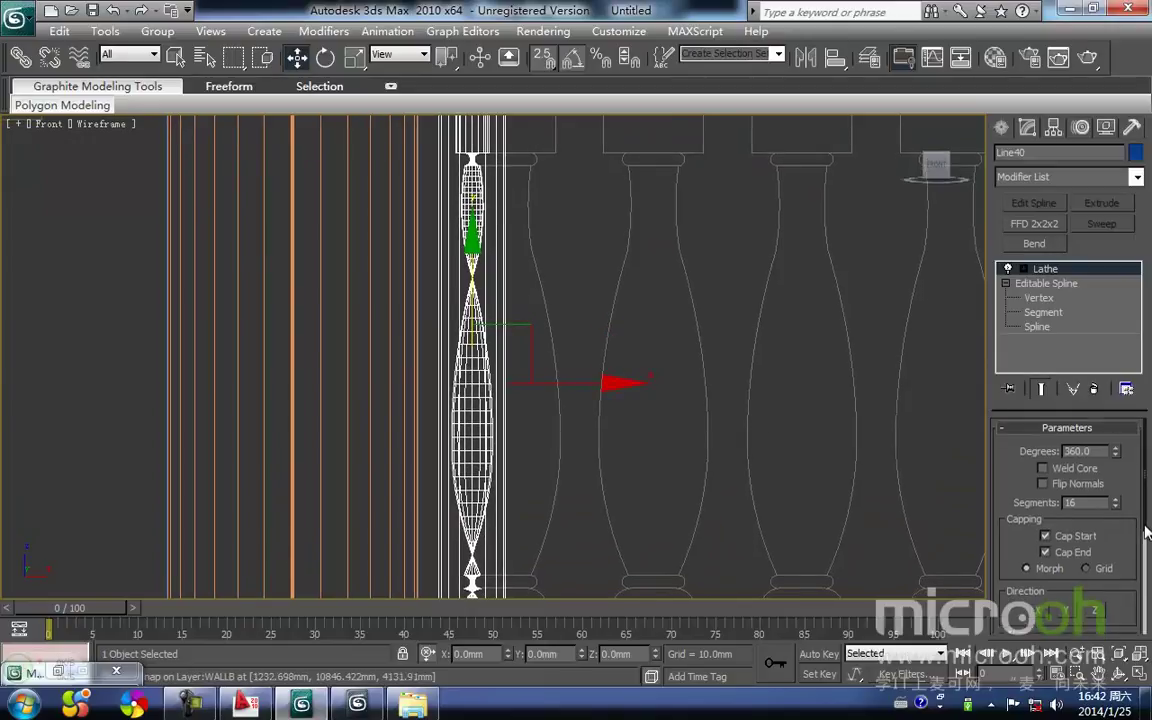
Step: Try the X and Z directions for the Lathe and return it to the Y direction
left_click(1045, 612)
left_click(1068, 614)
left_click(1095, 613)
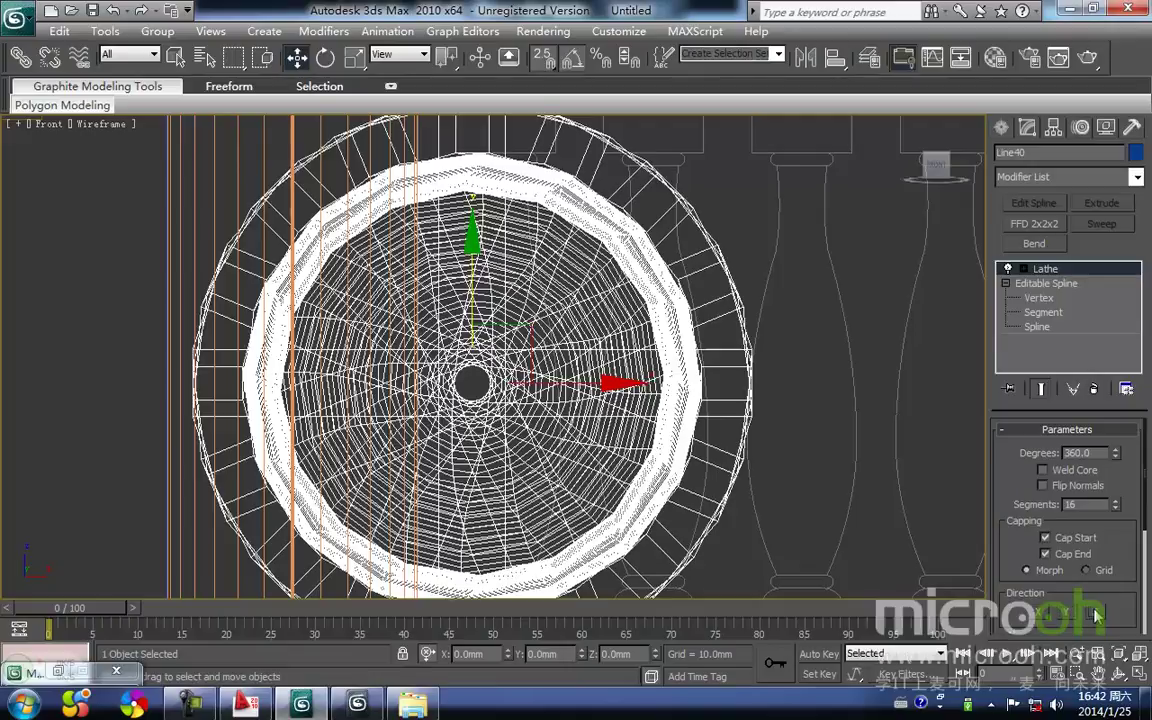
left_click(1042, 613)
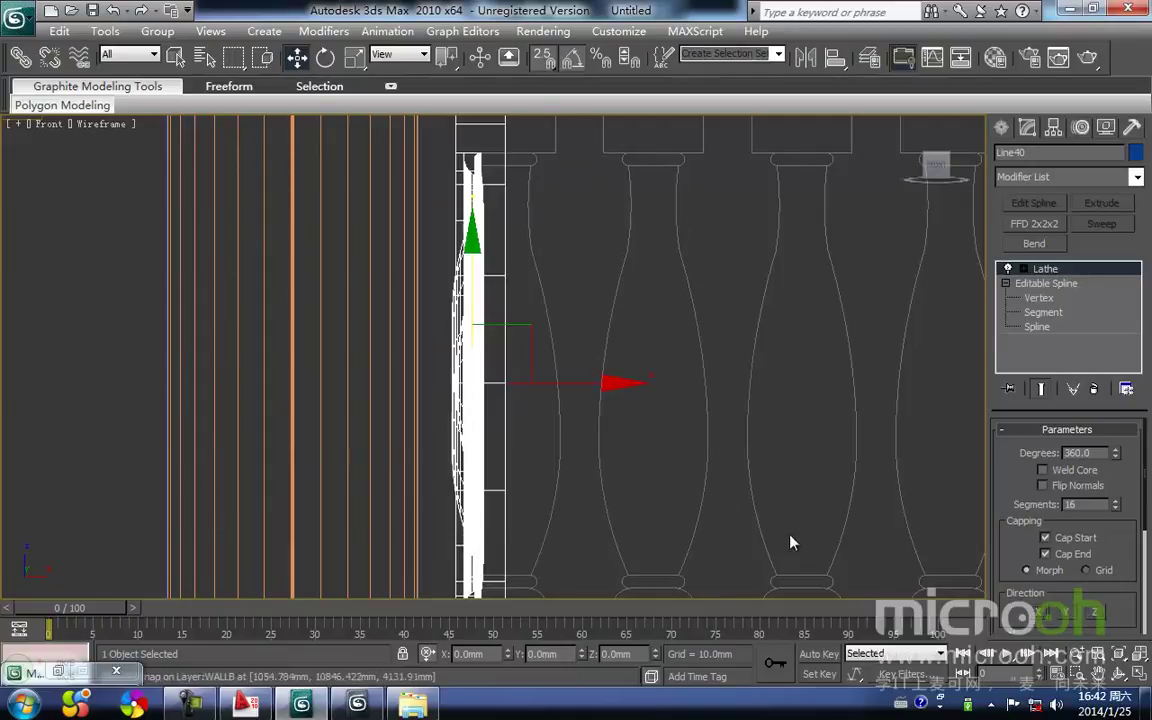
left_click(1059, 614)
middle_click_drag(614, 394, 609, 465)
scroll(557, 342, "down", 2)
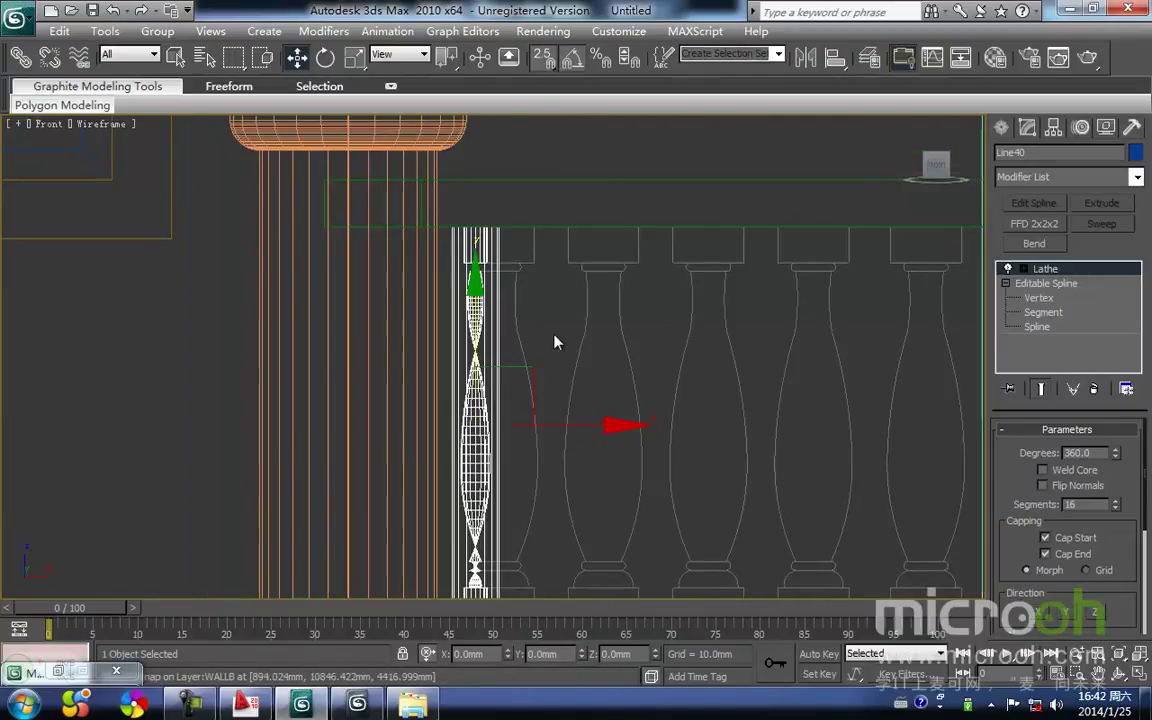
Step: Try the Min alignment for the Lathe axis and set the alignment to Max so the full baluster forms
left_click(555, 340)
middle_click_drag(510, 385, 460, 344)
left_click(478, 370)
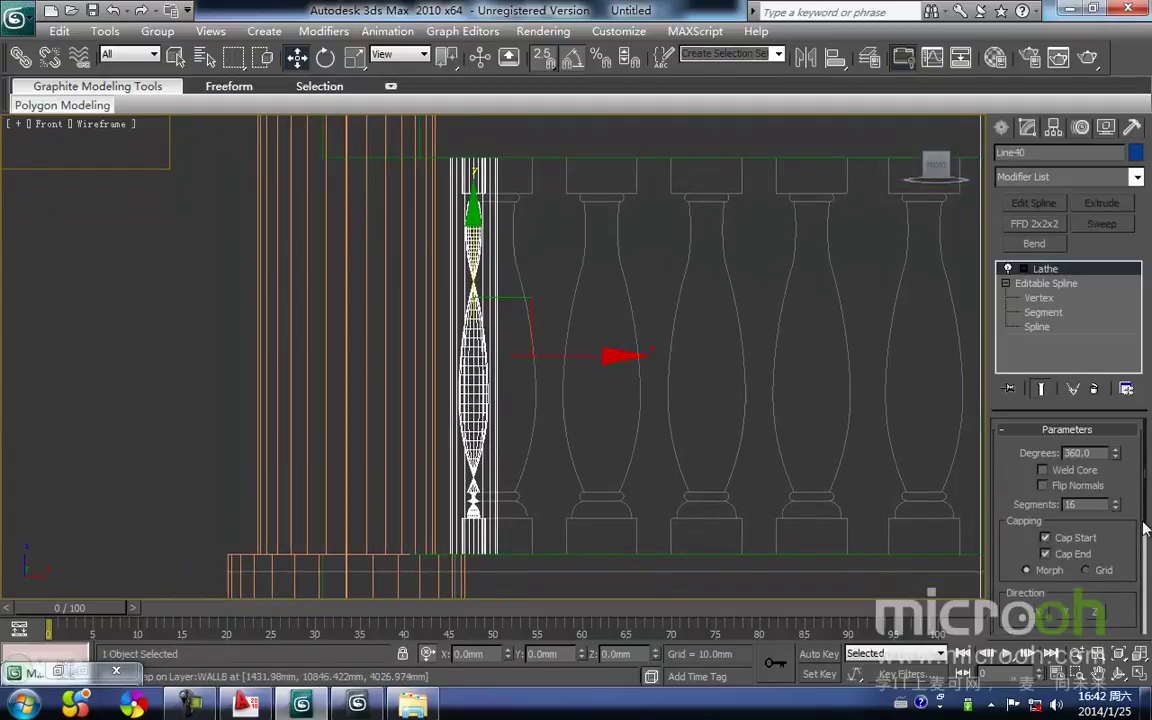
scroll(1032, 478, "down", 3)
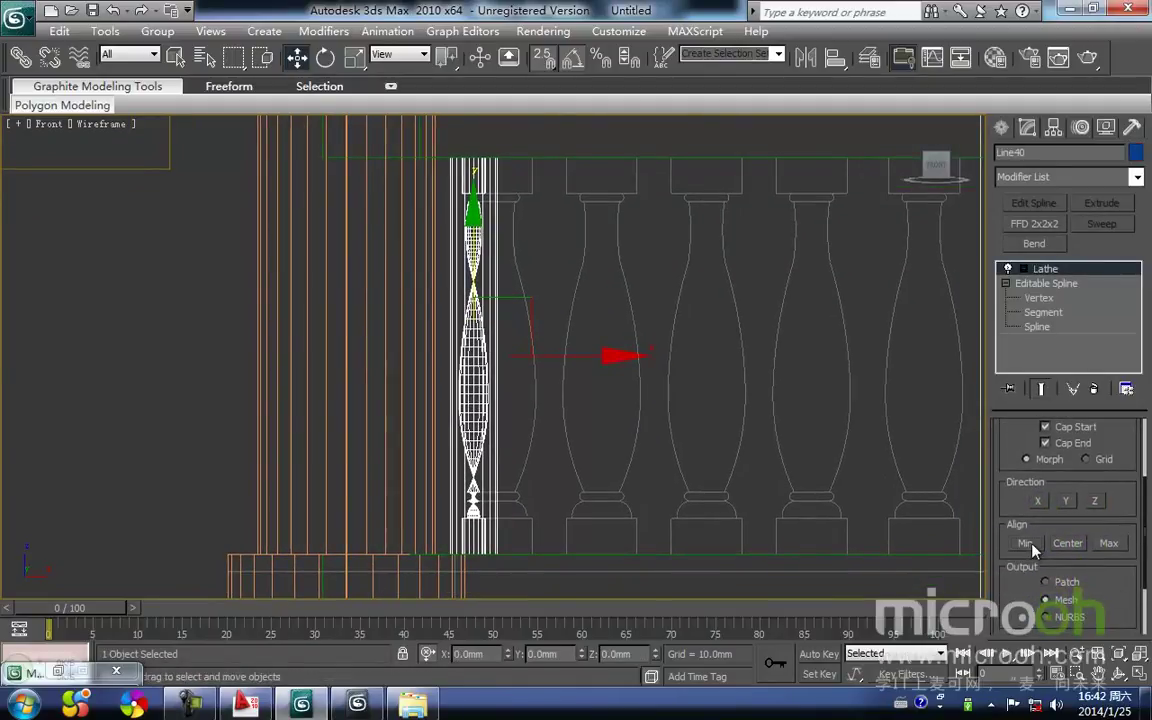
left_click(1032, 545)
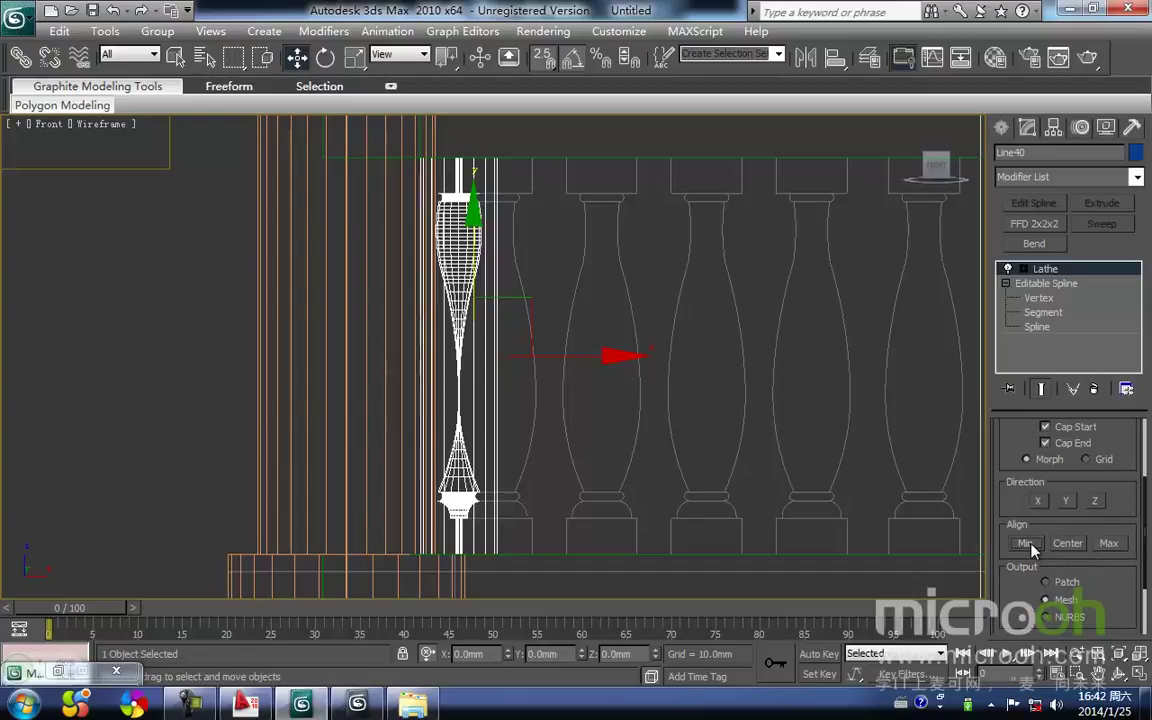
left_click(1108, 544)
middle_click_drag(541, 479, 543, 491)
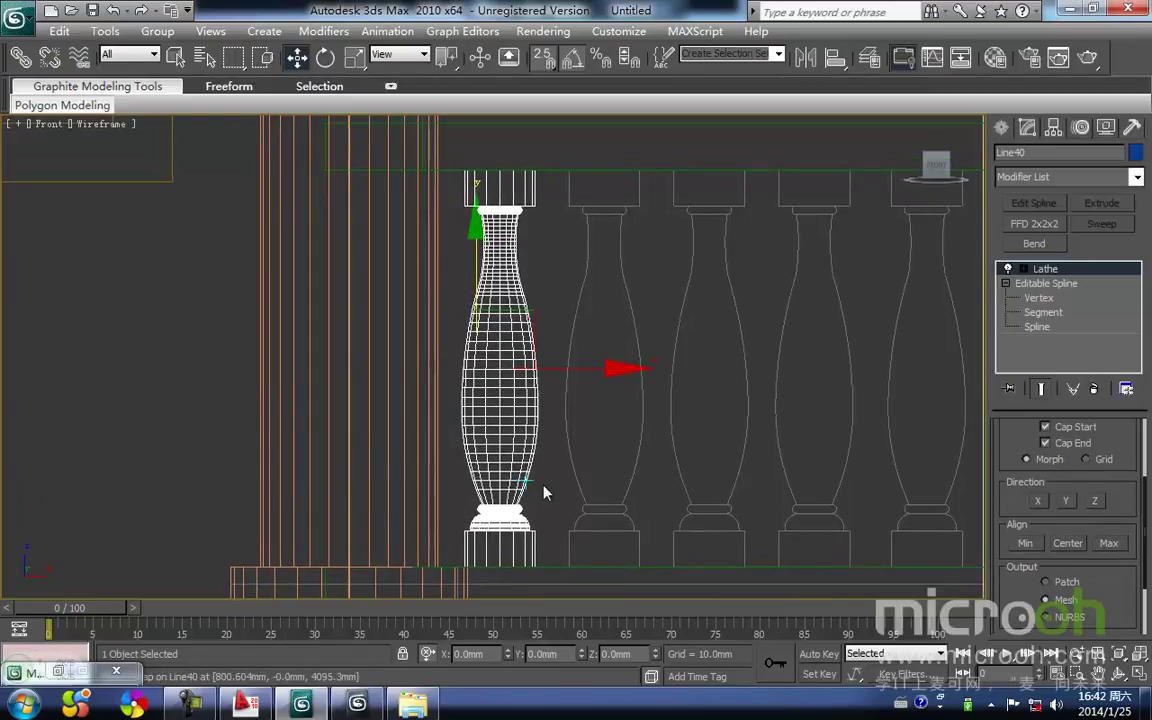
Step: Try moving the baluster about 71 mm along X, and undo the move
left_click(558, 473)
left_click(526, 430)
left_click_drag(593, 369, 610, 373)
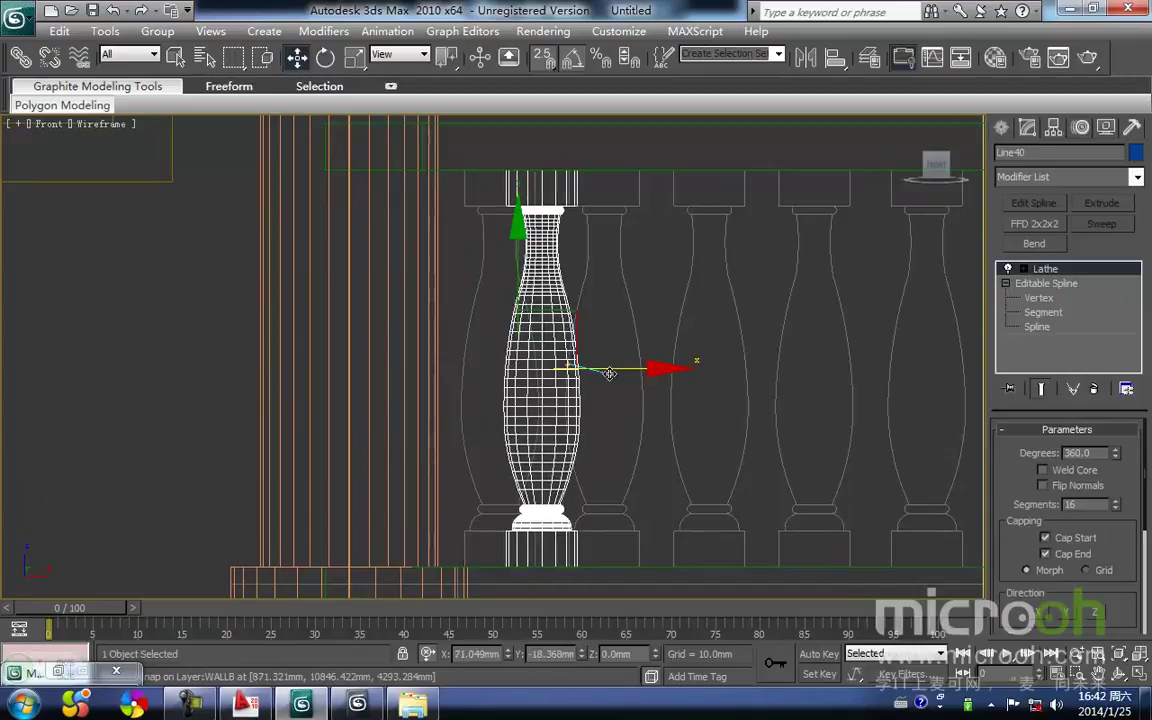
key("ctrl+z")
Step: In the top wireframe view, move the baluster along Y from the stair area toward the front balcony
mouse_move(584, 455)
middle_mouse_down()
mouse_move(593, 424)
mouse_move(561, 396)
middle_mouse_up()
key("F3")
scroll(561, 396, "down", 3)
key("t")
scroll(480, 395, "down", 5)
key("F3")
scroll(503, 393, "down", 3)
middle_click_drag(503, 393, 549, 294)
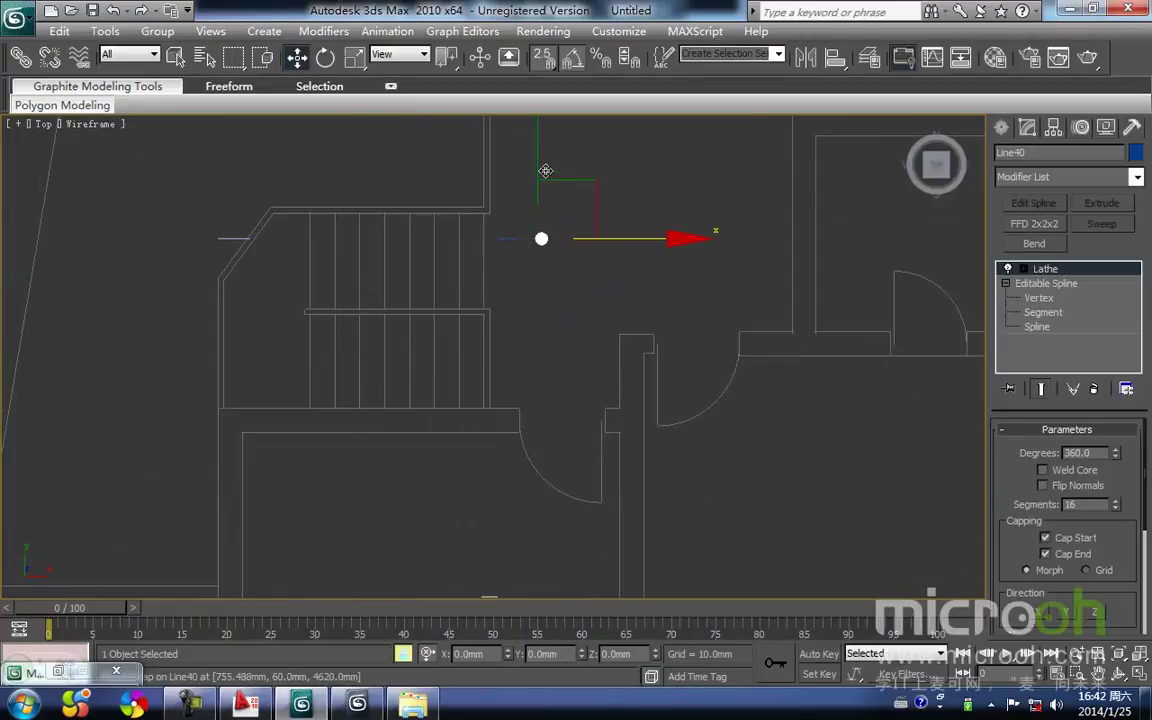
left_click_drag(530, 225, 514, 545)
middle_click_drag(514, 545, 548, 288)
left_click_drag(545, 262, 530, 516)
middle_click_drag(530, 516, 542, 264)
Step: Move the baluster about 562 mm further along negative Y to sit beside the round corner column
scroll(590, 365, "up", 5)
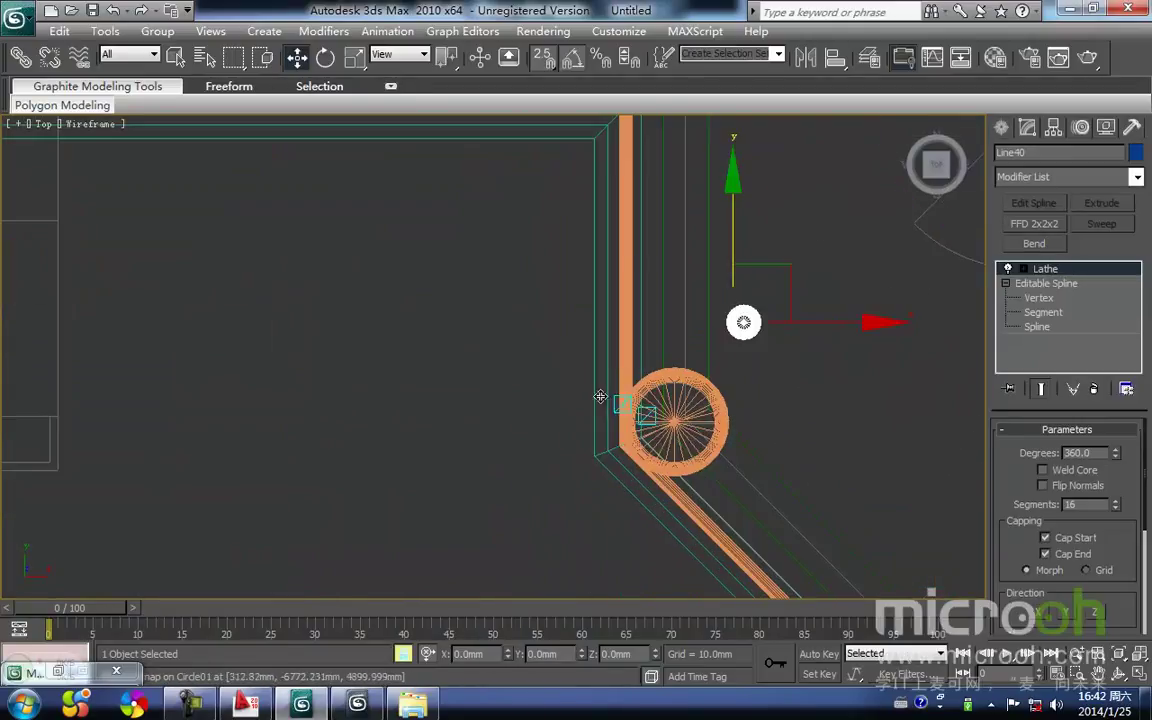
middle_click_drag(693, 299, 591, 351)
left_click_drag(604, 303, 619, 452)
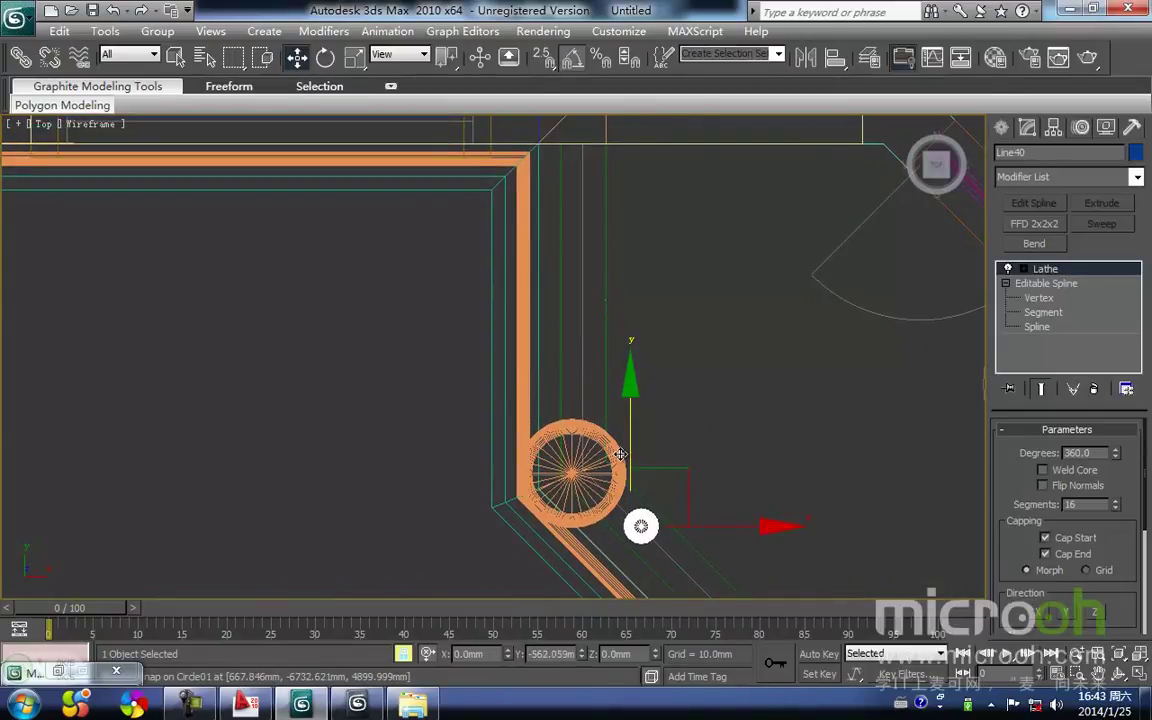
Step: Assign the white exterior wall paint material (白色外墙涂料) to the baluster and put the Material Editor away
key("f")
middle_click_drag(627, 447, 643, 406)
key("F3")
scroll(596, 467, "down", 4)
middle_click_drag(596, 467, 527, 432, "alt")
key("z")
key("m")
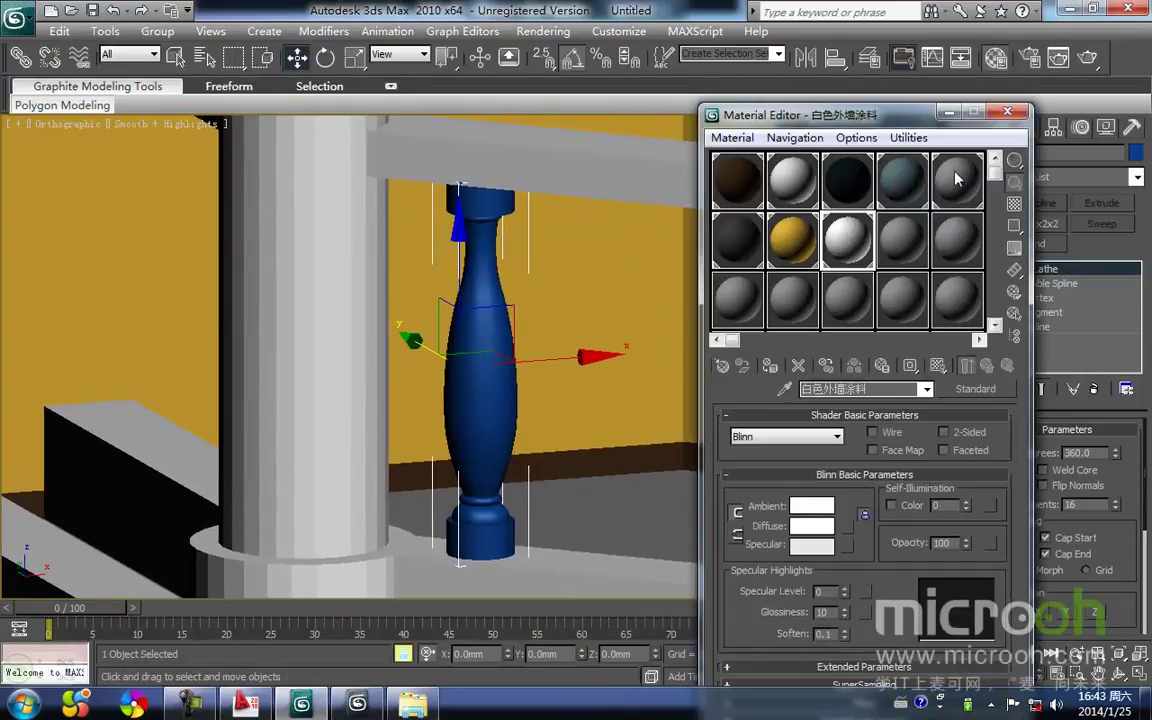
left_click(769, 367)
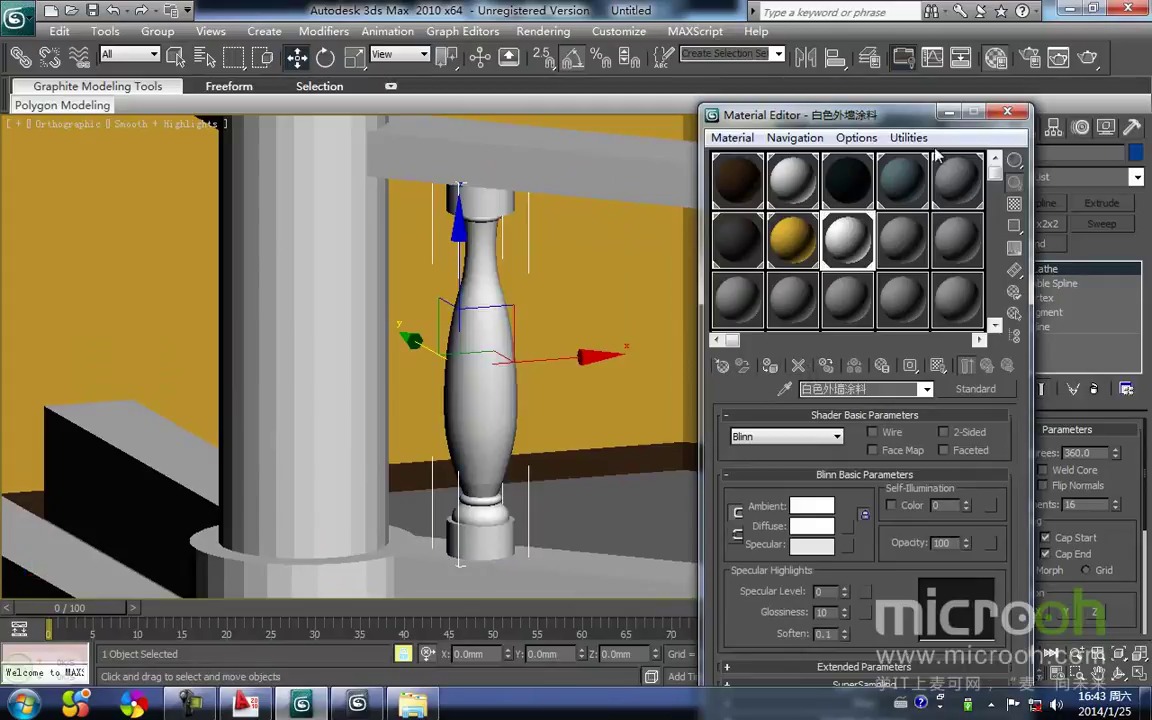
left_click(943, 114)
Step: Examine the baluster's fit between the balcony columns, base and handrail from several views
scroll(684, 400, "down", 5)
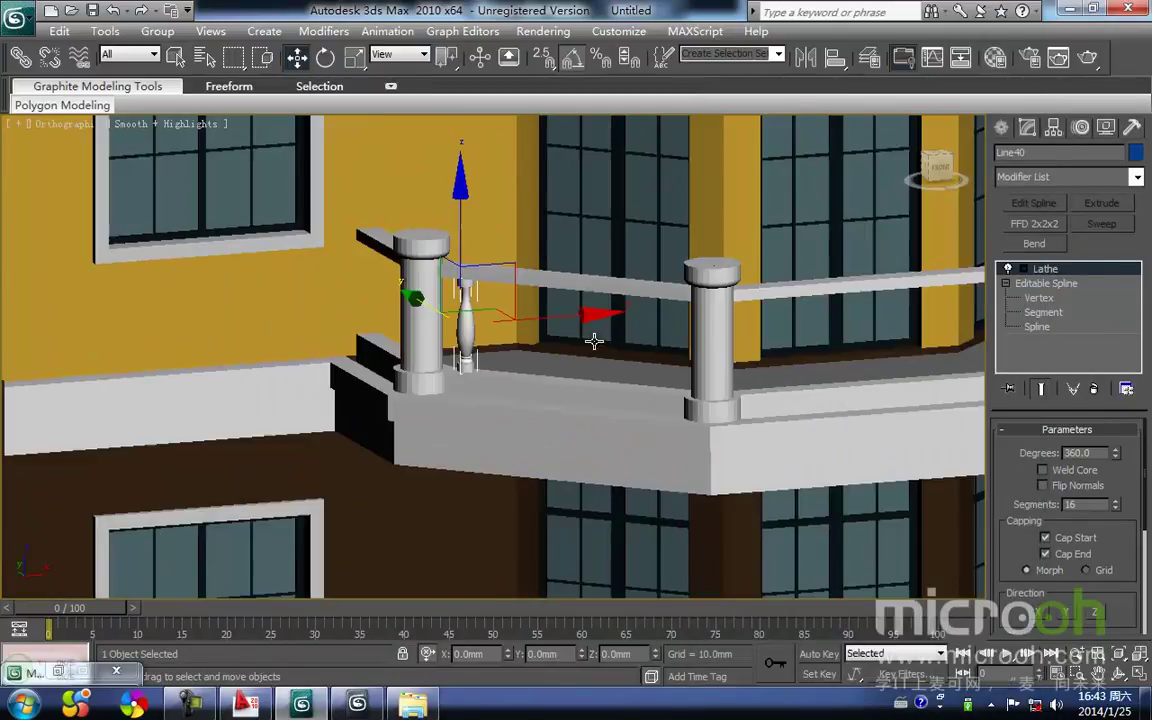
key("f")
key("z")
scroll(574, 400, "down", 5)
middle_click_drag(605, 503, 226, 284, "alt")
scroll(715, 458, "up", 2)
middle_click_drag(750, 448, 465, 360)
scroll(518, 376, "up", 2)
key("F3")
scroll(465, 360, "down", 1)
key("F3")
middle_click_drag(553, 404, 547, 375)
key("f")
key("z")
Step: In the top view, move the baluster along Y to the house-wall end of the balcony's side railing
key("t")
key("z")
scroll(515, 382, "down", 6)
middle_click_drag(458, 421, 500, 500)
left_click_drag(548, 463, 497, 210)
scroll(456, 250, "up", 3)
middle_click_drag(456, 250, 451, 389)
Step: Lock the selection and shift the baluster along X onto the centre line of the side railing
key("space")
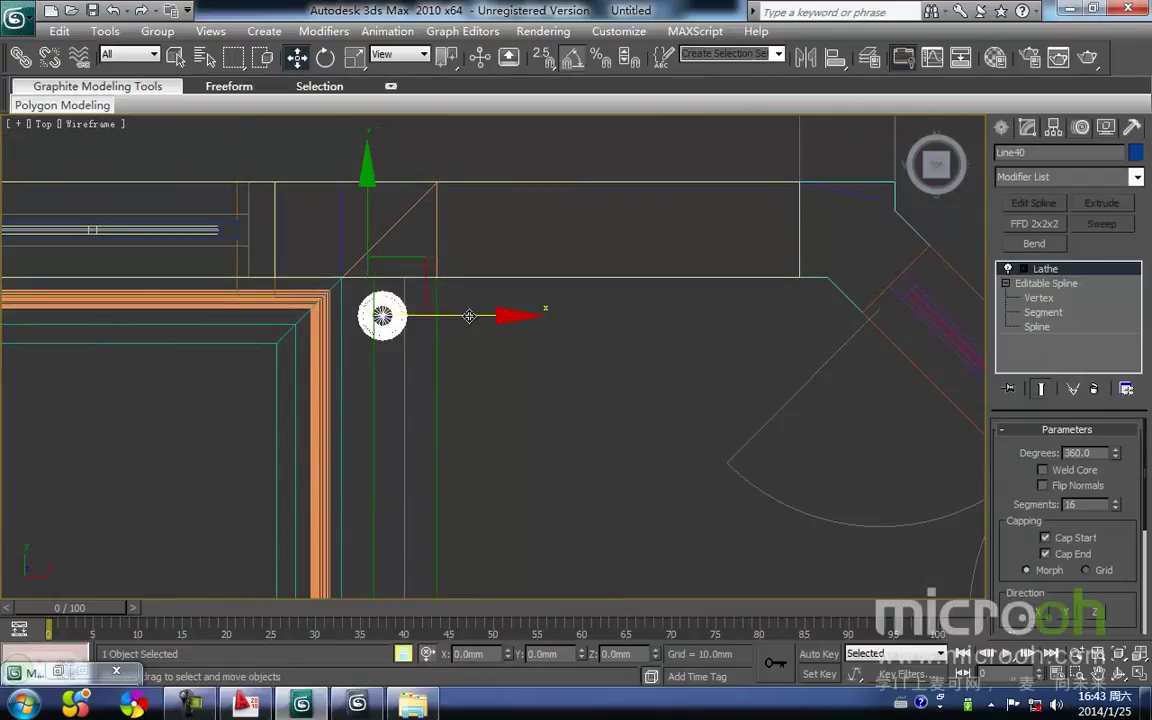
left_click_drag(469, 316, 499, 317)
mouse_move(449, 364)
middle_mouse_down()
mouse_move(501, 352)
mouse_move(458, 386)
mouse_move(450, 350)
middle_mouse_up()
scroll(458, 386, "down", 2)
scroll(442, 349, "up", 4)
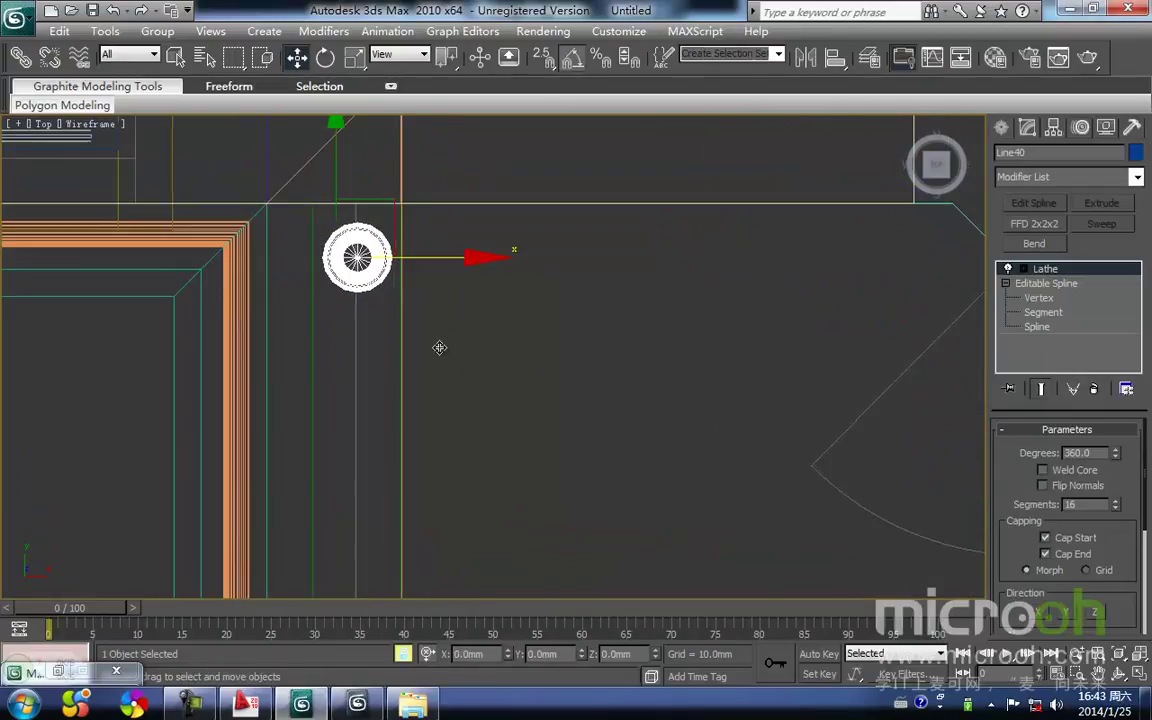
scroll(438, 350, "down", 2)
Step: In the left view, snap the baluster onto the first drawn baluster and clone three instances at the drawn spacing toward the column
key("l")
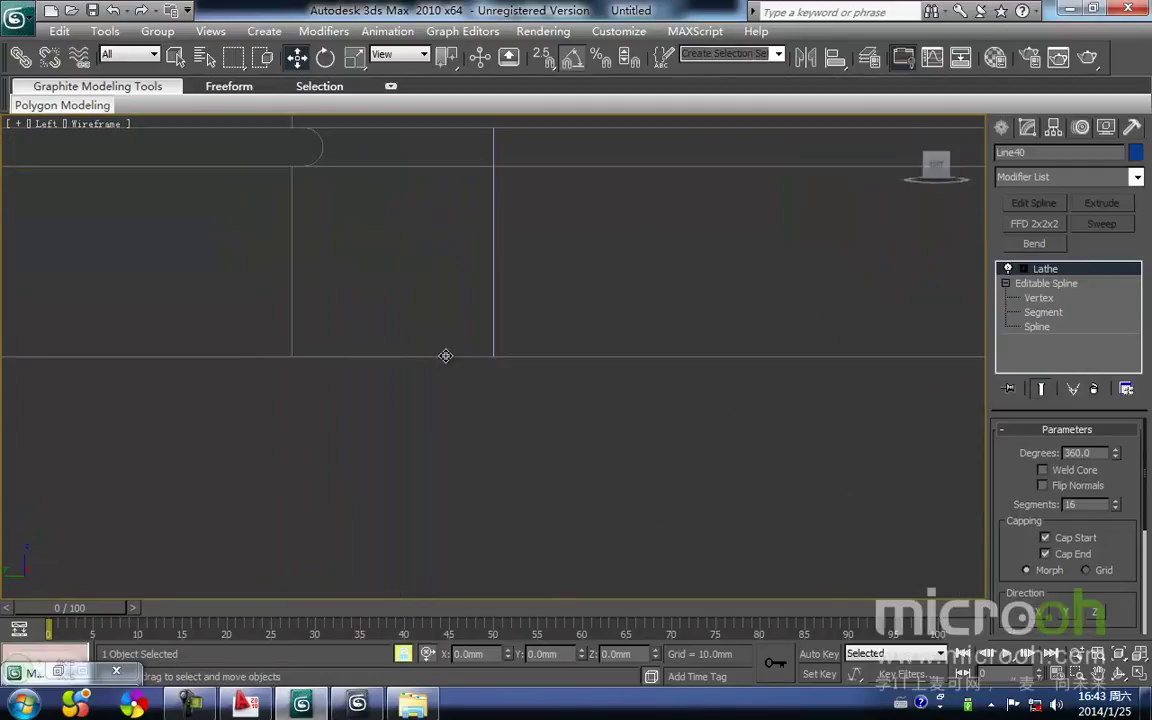
scroll(535, 369, "up", 4)
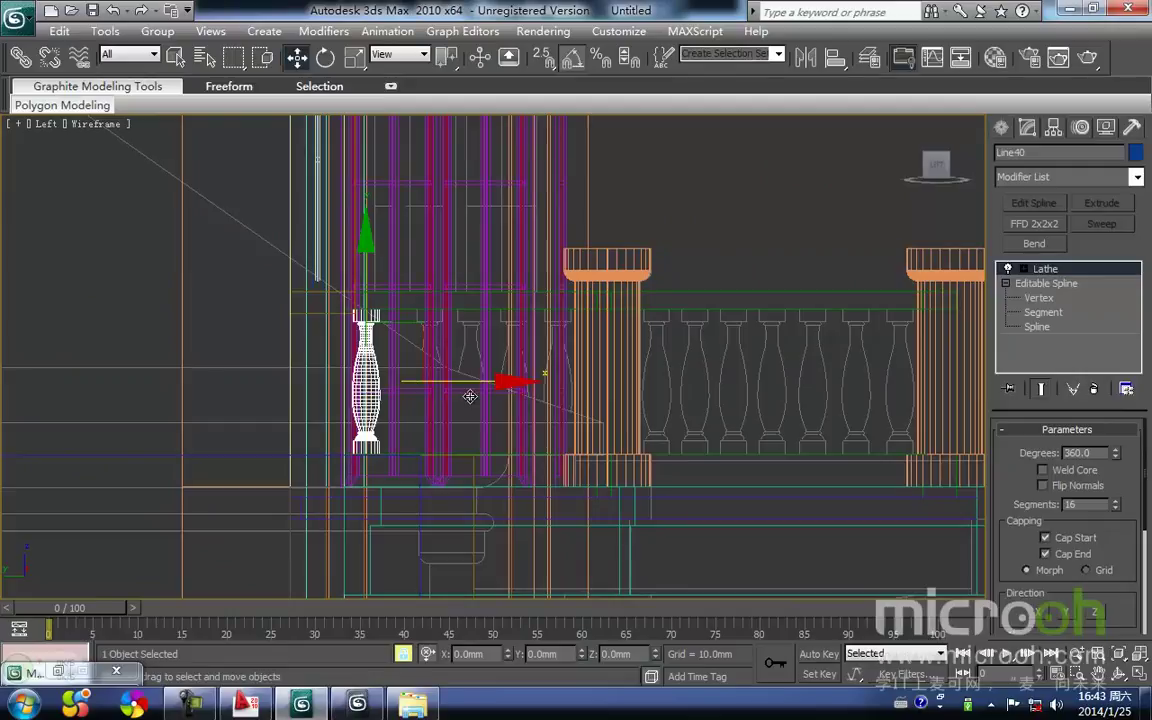
scroll(451, 370, "up", 3)
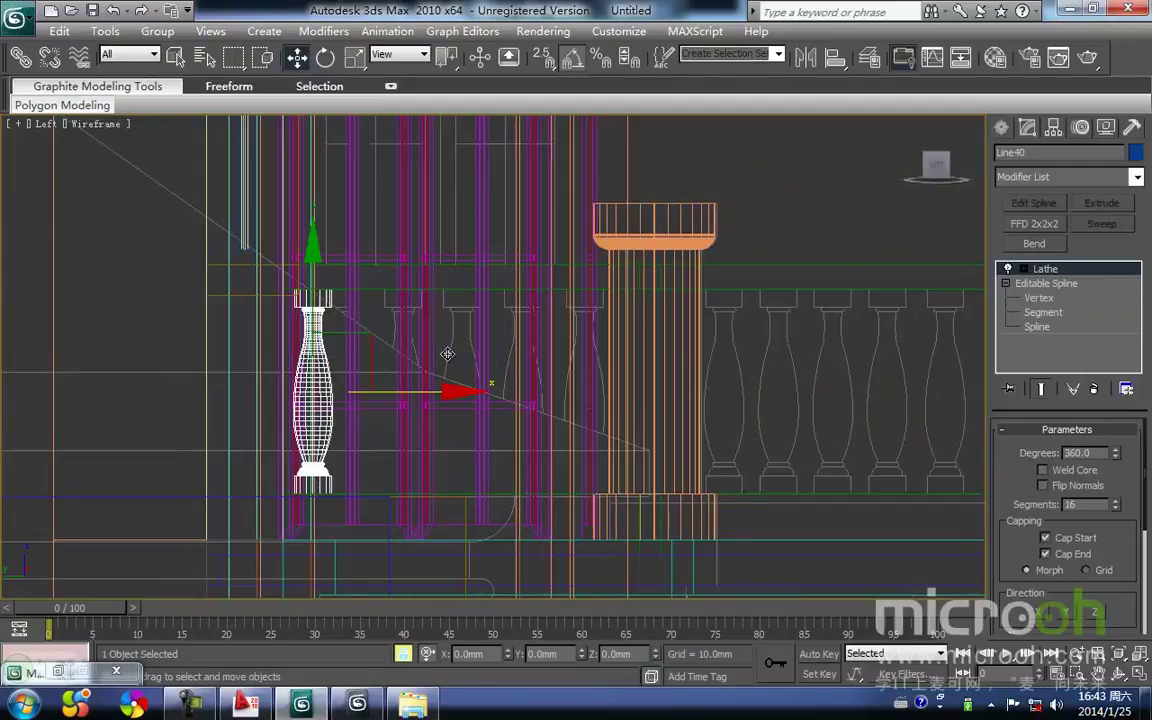
key("s")
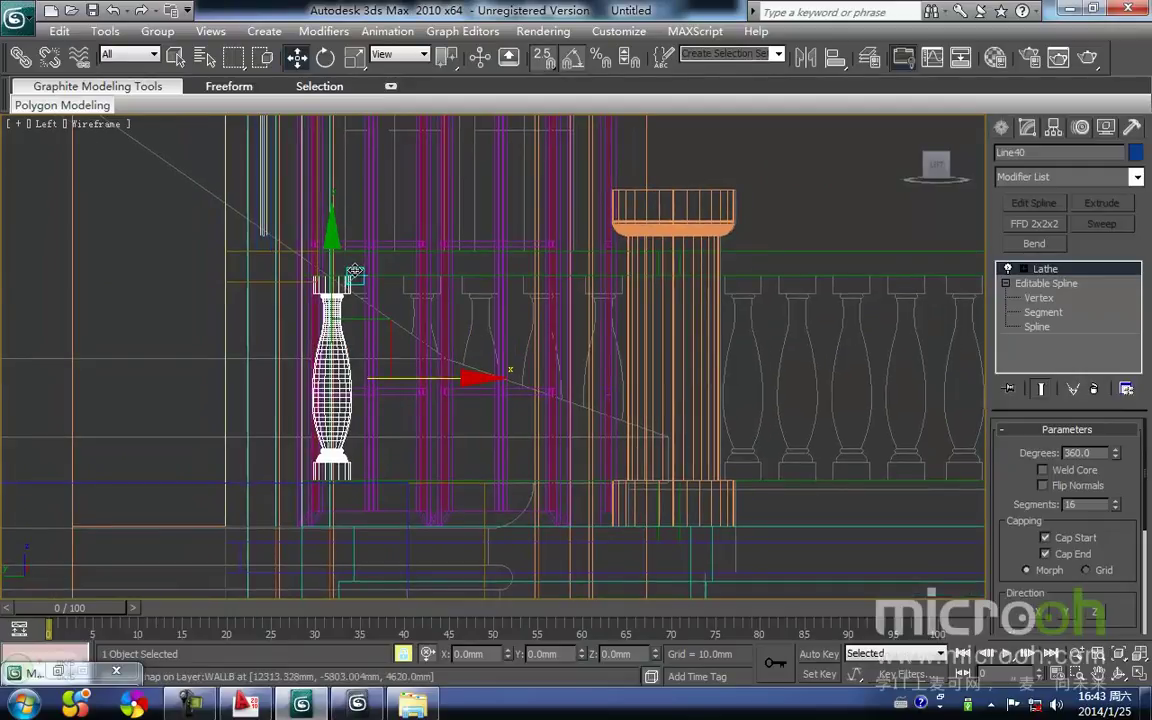
left_click_drag(355, 270, 496, 271)
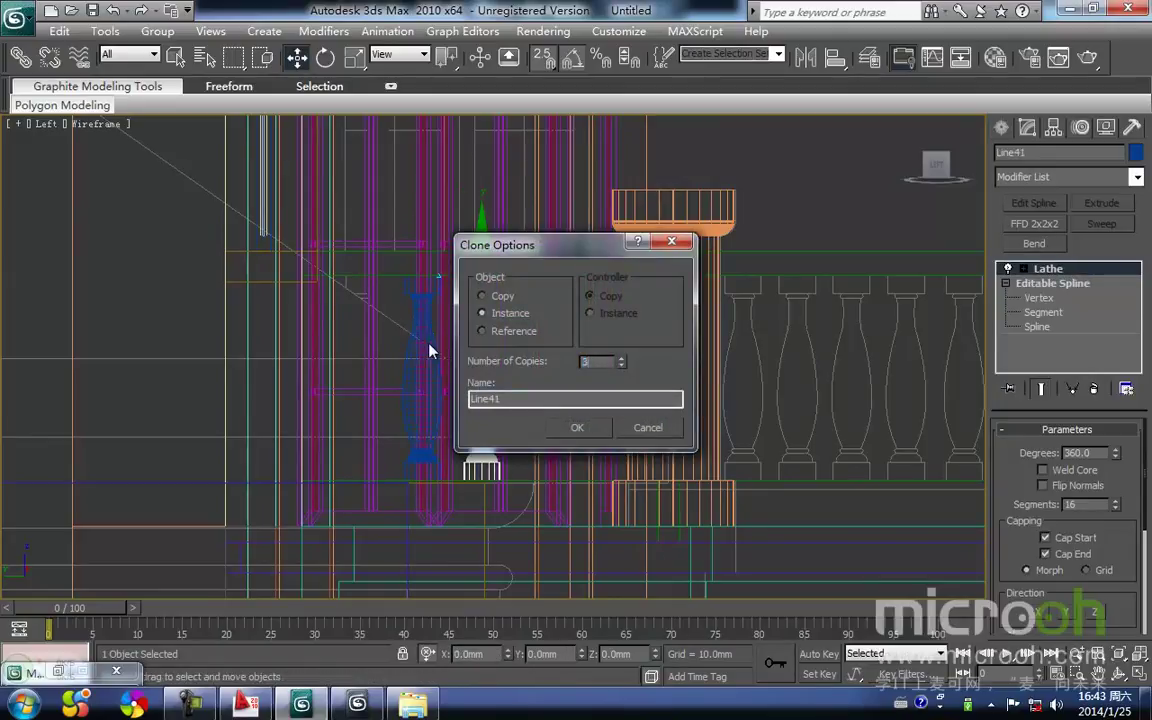
left_click(583, 430)
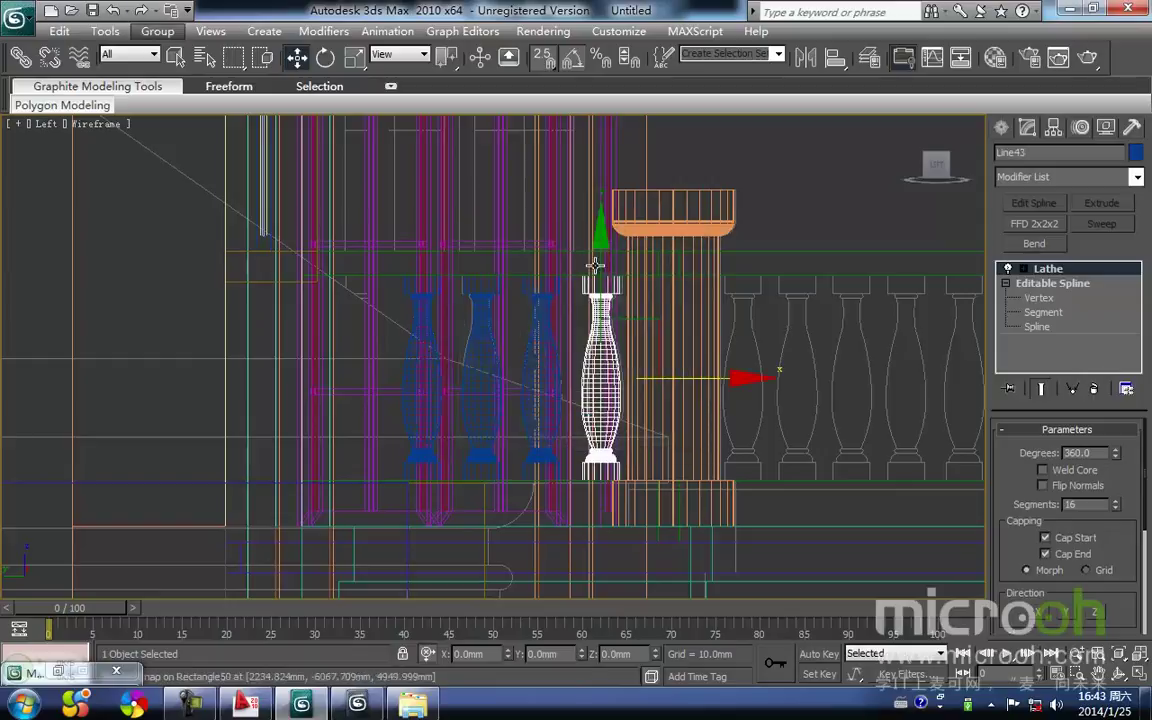
Step: In the top view, clone the baluster nearest the house wall along Y toward the wall at the row's spacing
scroll(633, 250, "up", 5)
middle_click_drag(633, 250, 555, 340)
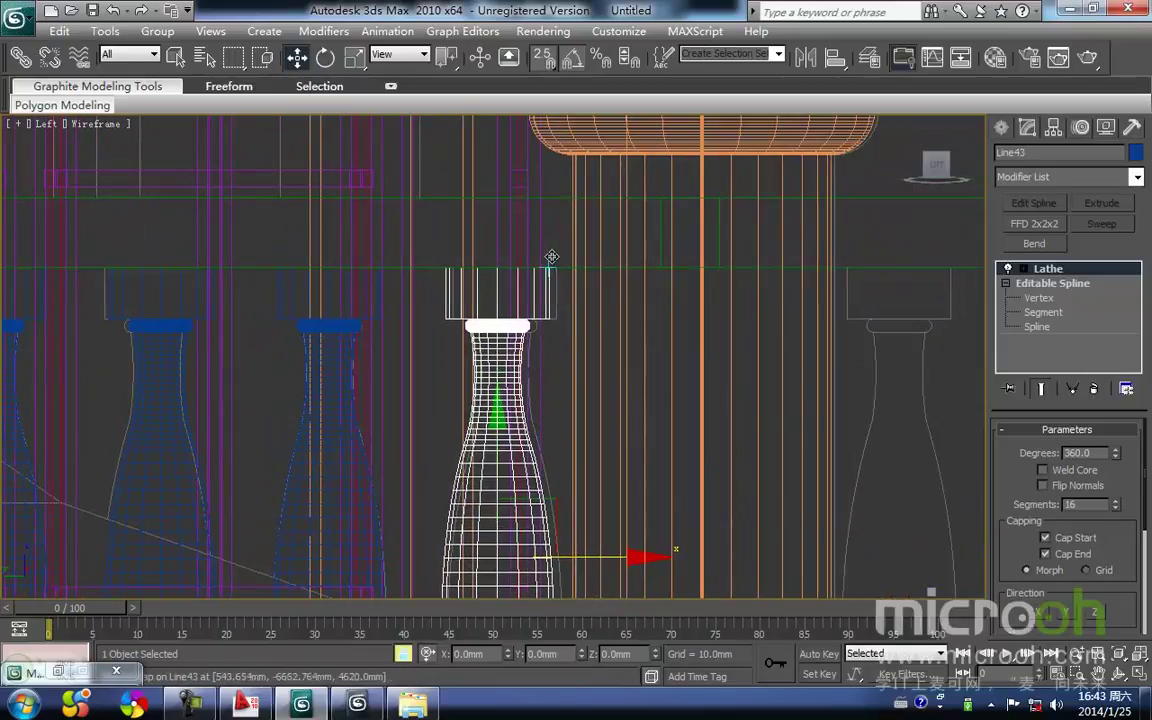
key("t")
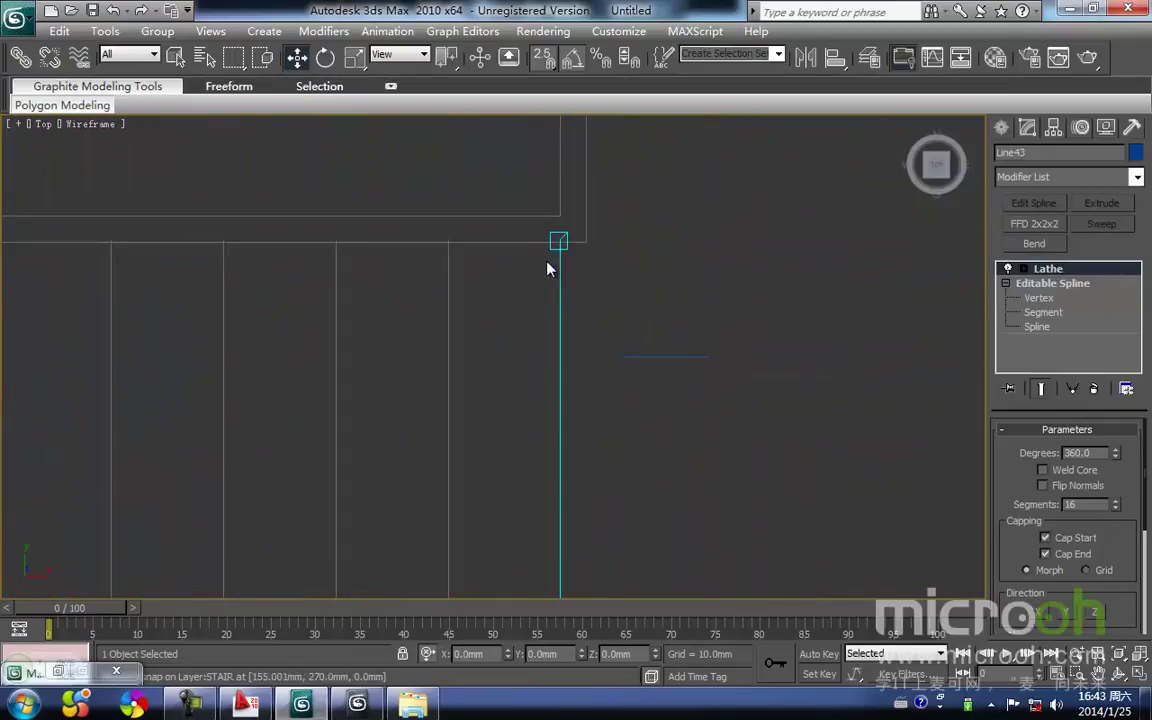
scroll(520, 305, "down", 6)
scroll(517, 288, "up", 3)
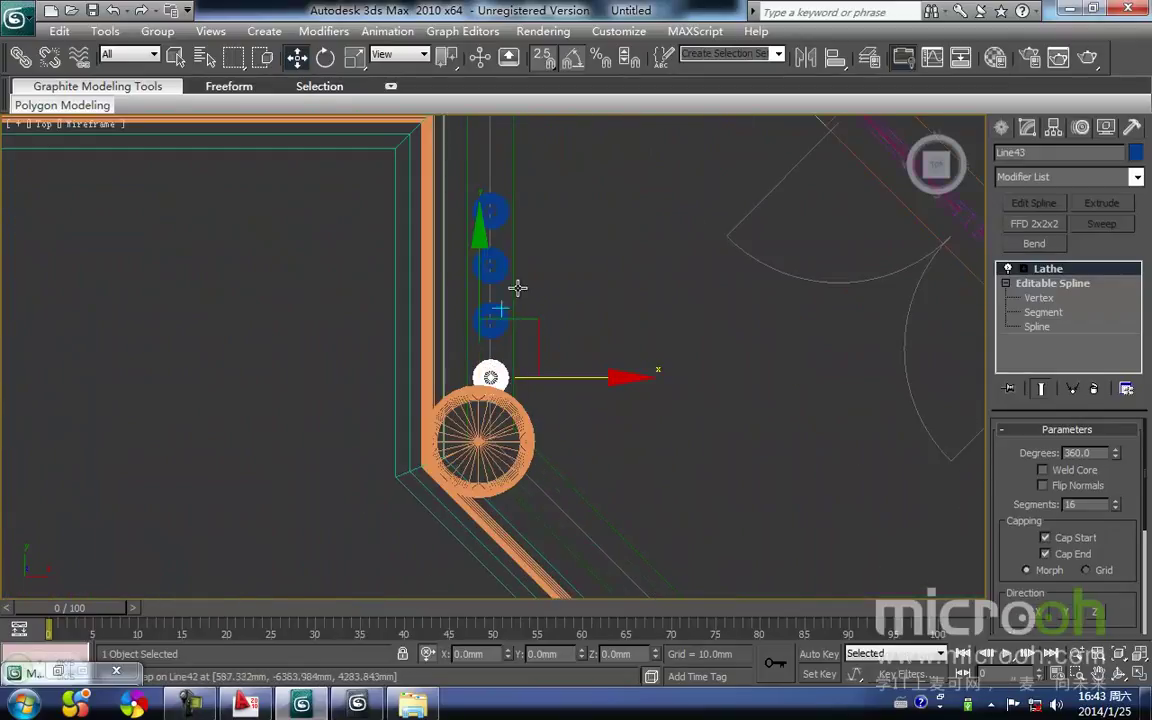
left_click(615, 311)
middle_click_drag(496, 280, 487, 431)
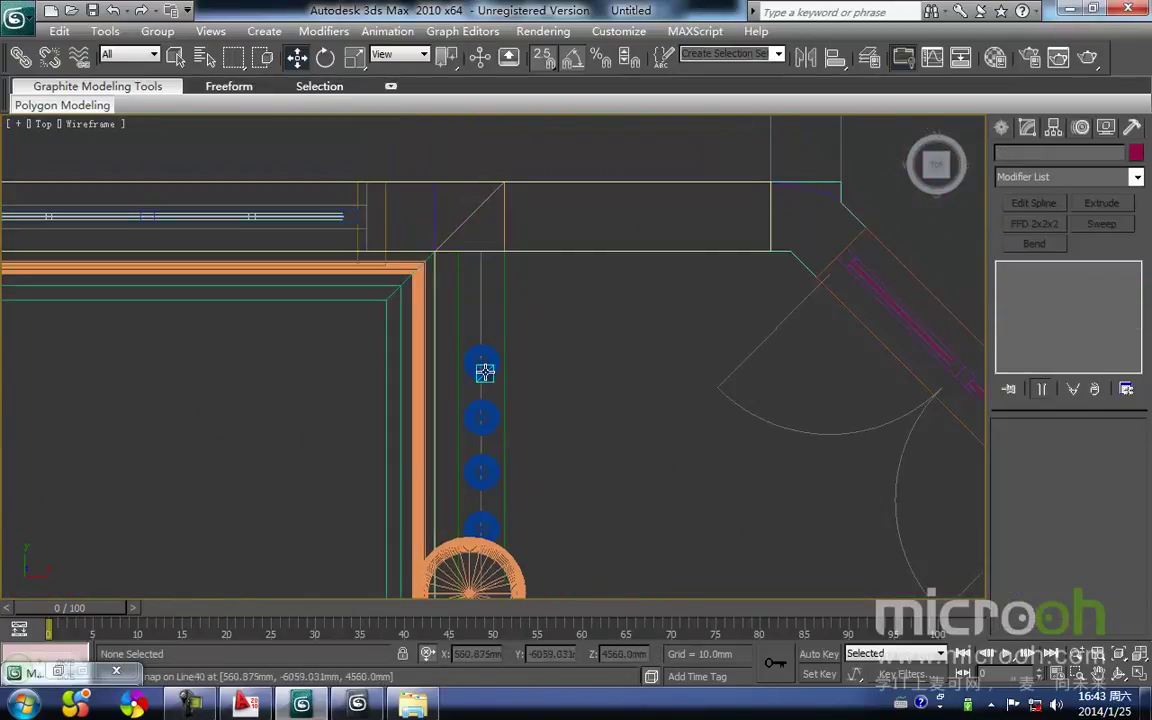
left_click(483, 371)
scroll(487, 410, "up", 2)
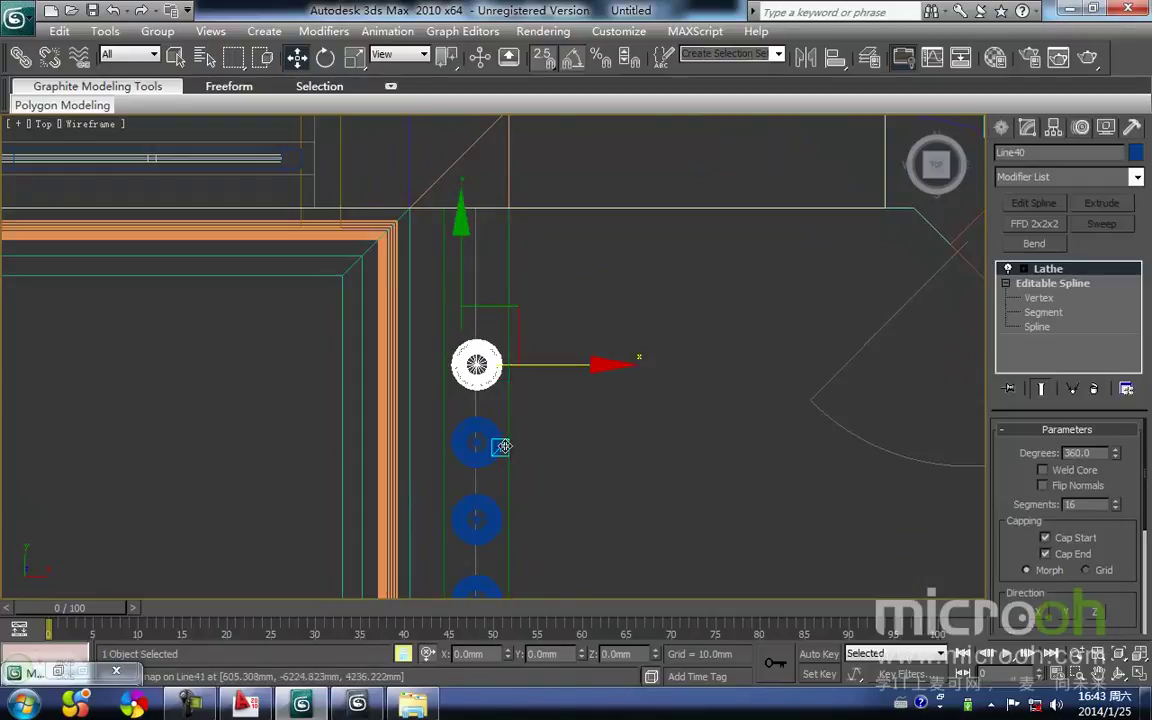
left_click(463, 208)
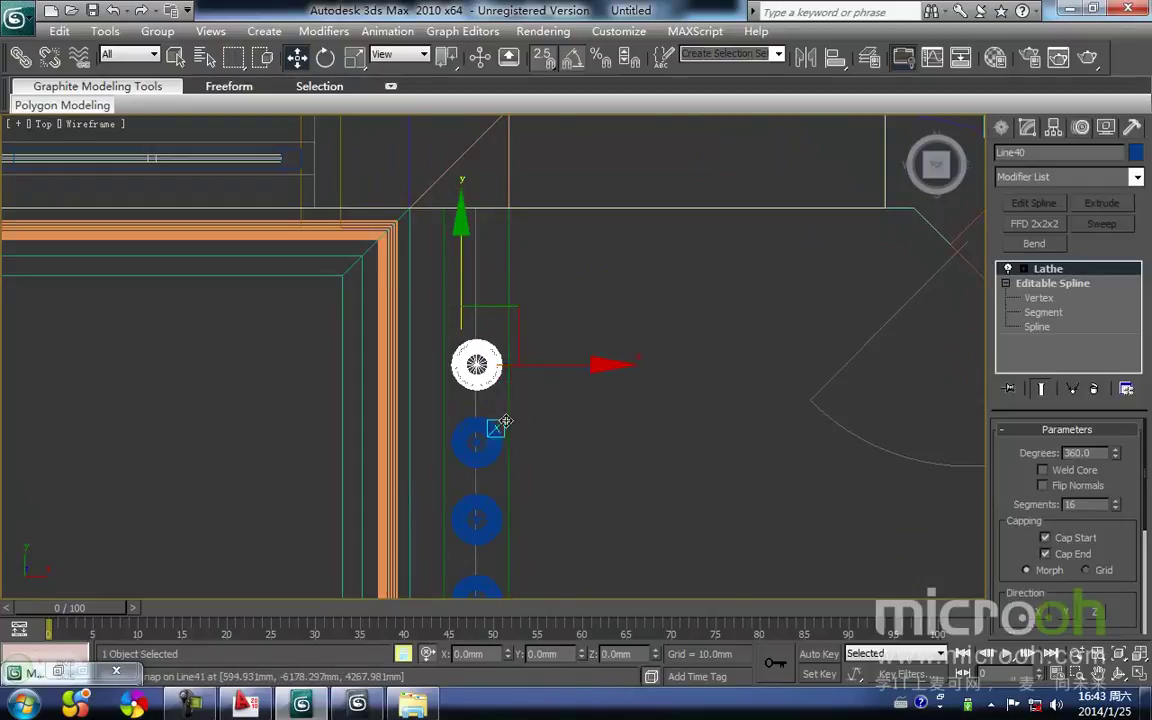
left_click_drag(503, 442, 501, 362, "shift")
left_click(560, 427)
key("space")
scroll(522, 436, "down", 2)
Step: Select all five balusters of the side railing and clone them along X onto the balcony's opposite side railing
left_click(446, 456)
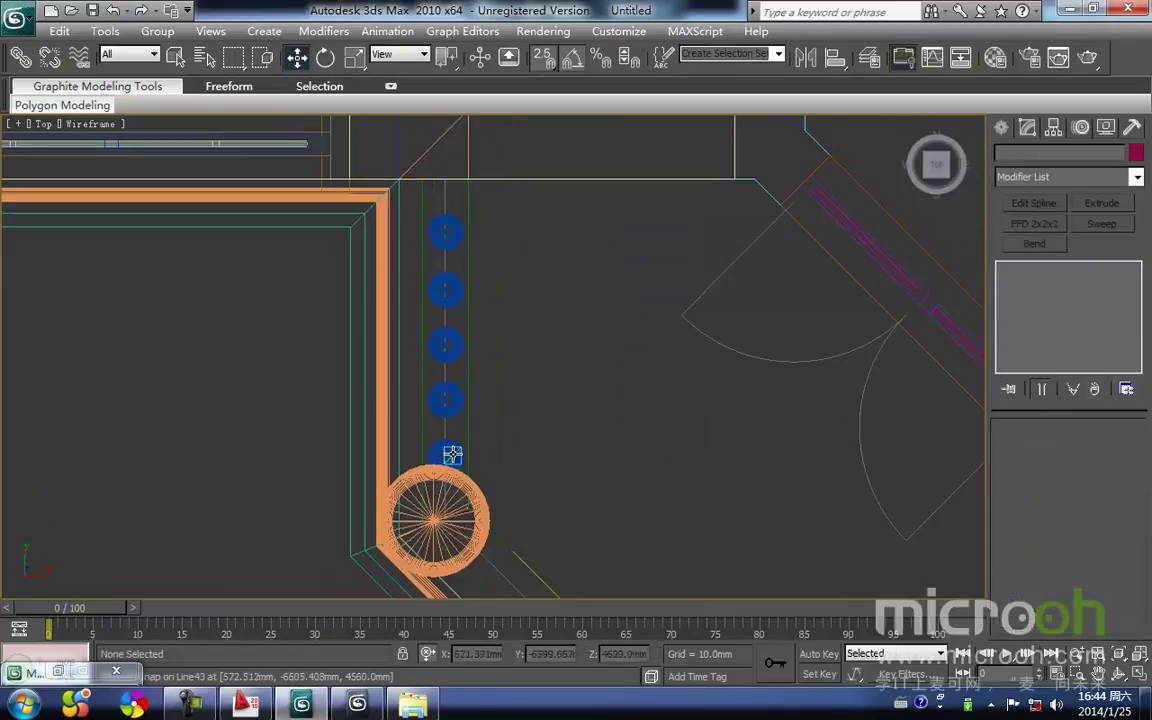
left_click(448, 396, "ctrl")
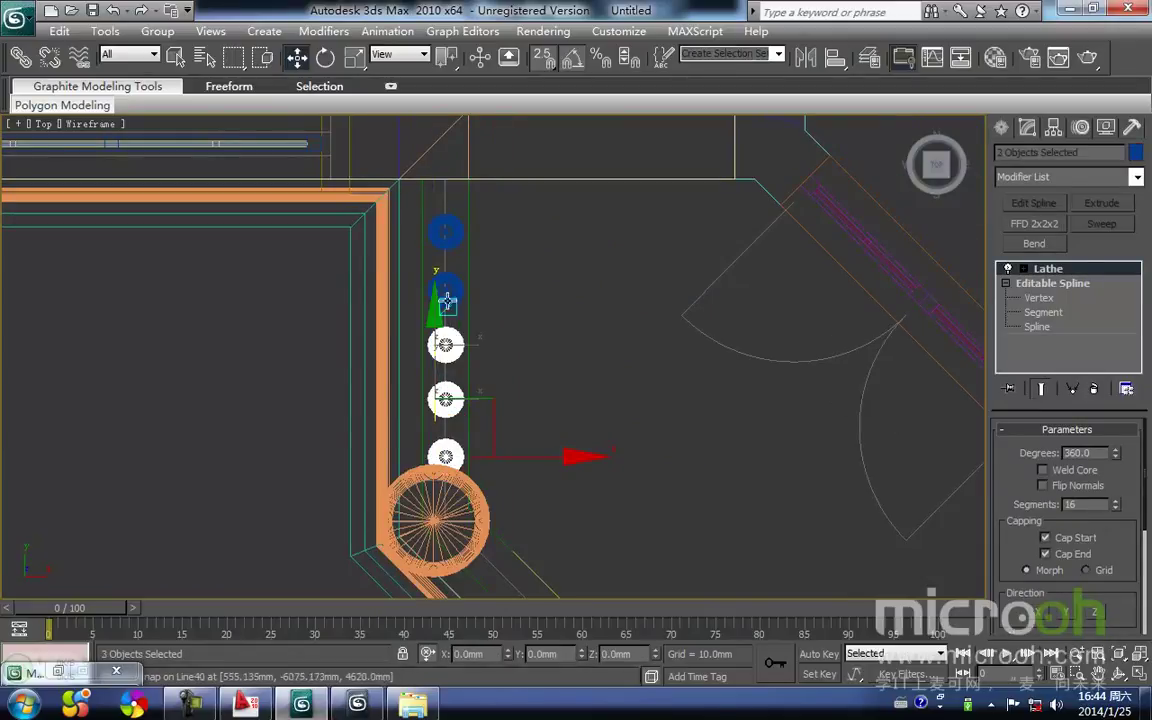
left_click(449, 239, "ctrl")
middle_click_drag(550, 392, 352, 383)
scroll(504, 378, "down", 4)
key("space")
mouse_move(361, 383)
left_mouse_down("shift")
mouse_move(746, 422)
mouse_move(922, 404)
mouse_move(905, 404)
left_mouse_up("shift")
left_click(577, 427)
Step: Adjust the cloned five-baluster row's position on the opposite side railing between the house wall and the corner column
scroll(527, 414, "up", 6)
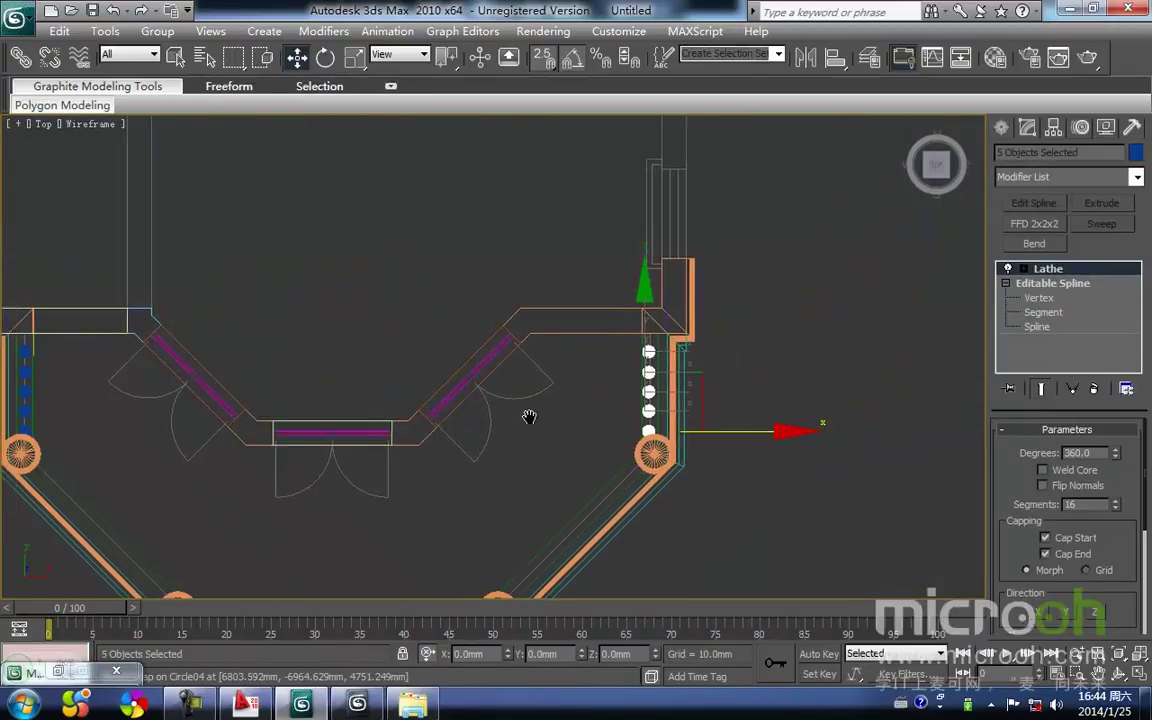
left_click_drag(486, 327, 491, 290)
scroll(500, 350, "up", 6)
middle_click_drag(481, 298, 437, 368)
key("s")
left_click_drag(437, 366, 444, 265)
left_click_drag(444, 356, 442, 262)
middle_click_drag(442, 379, 465, 296)
scroll(491, 351, "down", 7)
key("space")
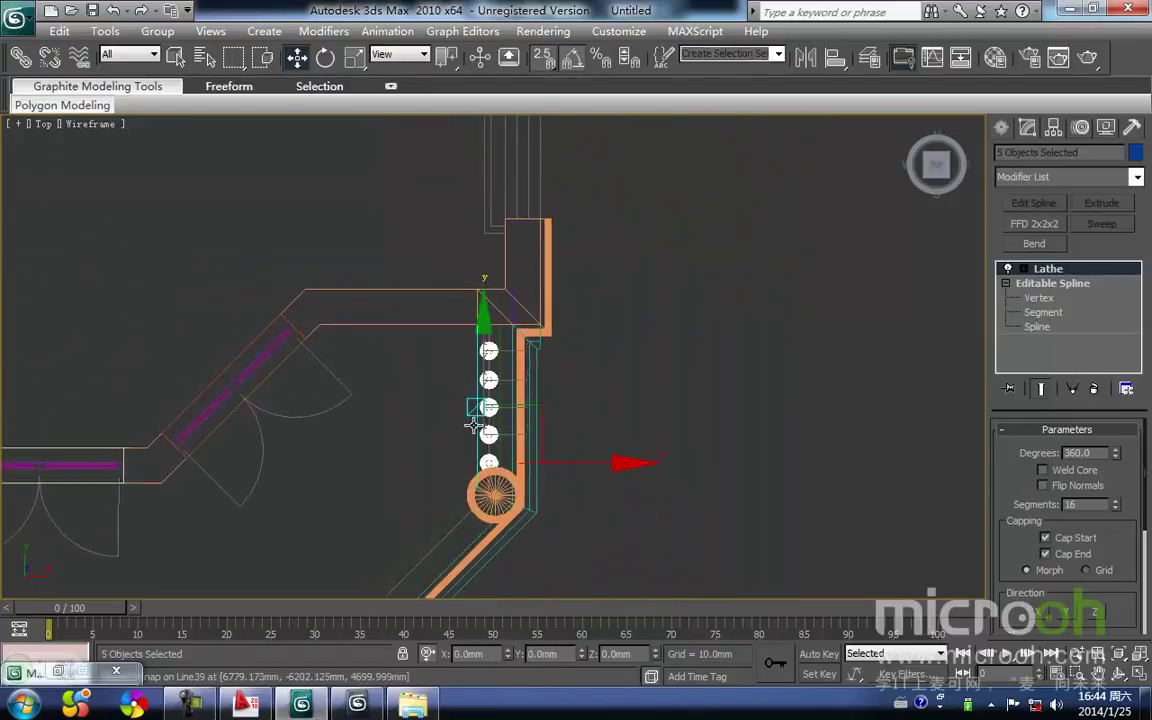
Step: Inspect the railing shaded, then clone the baluster beside the corner column onto the start of the adjoining diagonal railing in top view
key("F3")
mouse_move(549, 352)
middle_mouse_down("alt")
mouse_move(560, 468)
mouse_move(668, 392)
middle_mouse_up("alt")
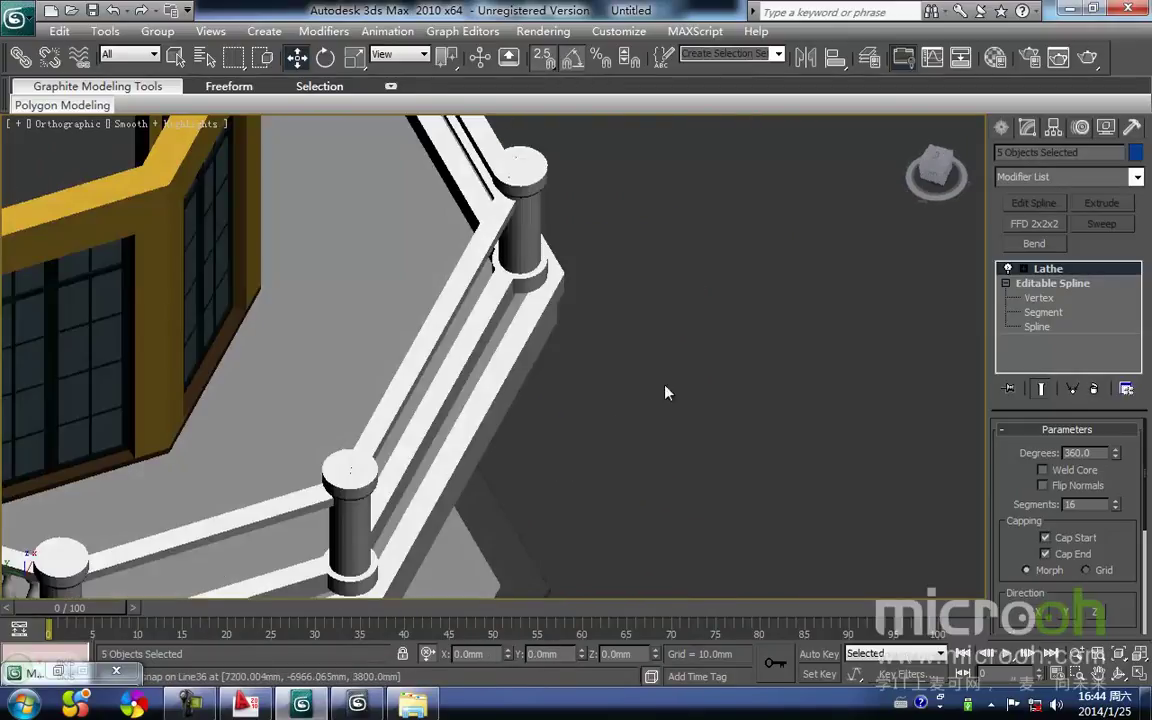
scroll(583, 454, "down", 4)
scroll(441, 288, "up", 4)
left_click(549, 271)
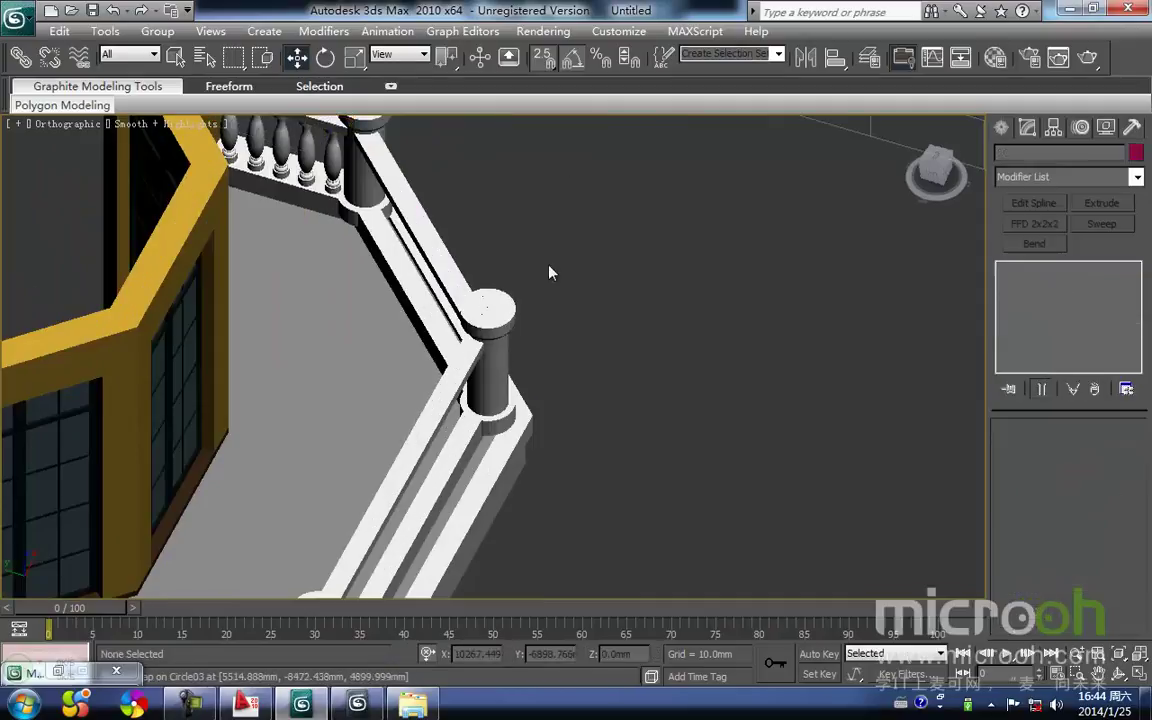
left_click(326, 161)
middle_click_drag(368, 237, 351, 305)
key("t")
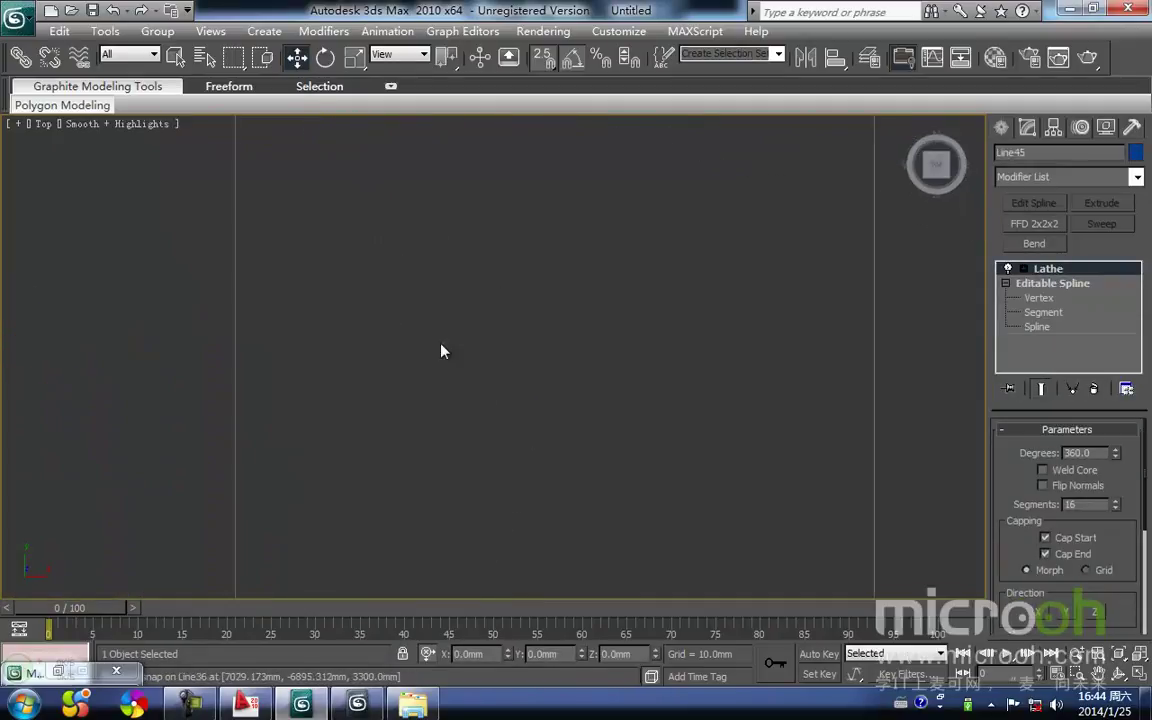
key("z")
scroll(440, 342, "down", 8)
key("F3")
middle_click_drag(440, 342, 519, 279)
scroll(560, 242, "up", 4)
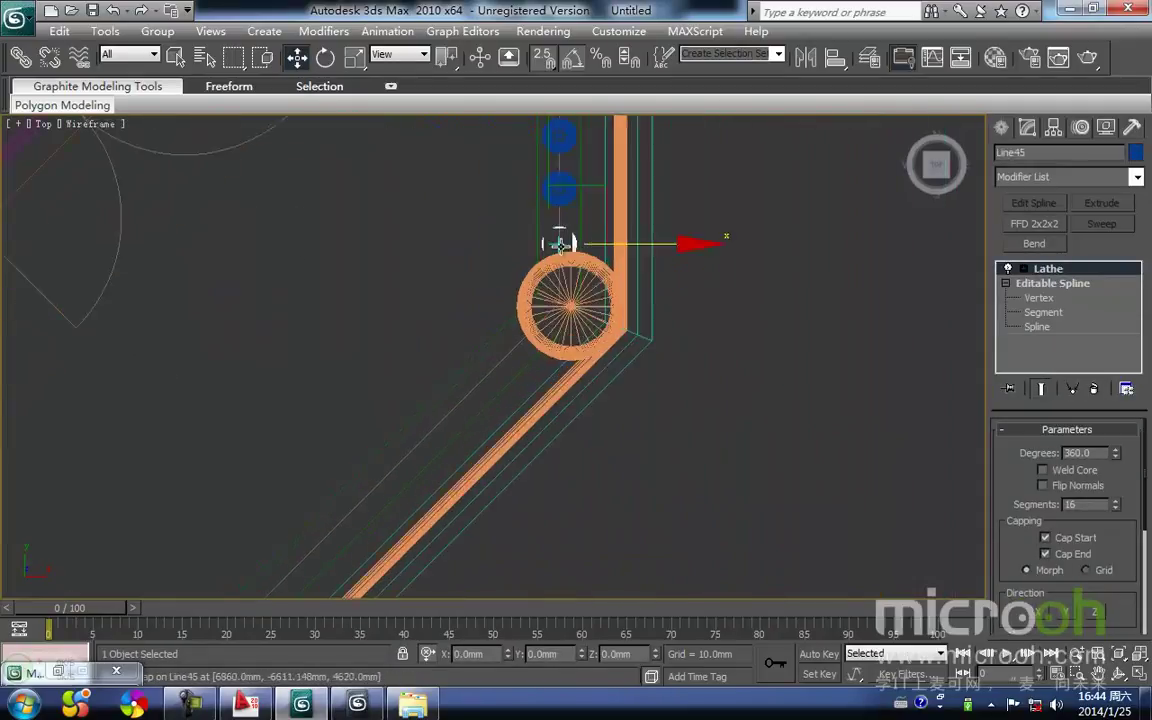
mouse_move(628, 154)
left_mouse_down("shift")
mouse_move(583, 252)
mouse_move(584, 205)
mouse_move(579, 214)
left_mouse_up("shift")
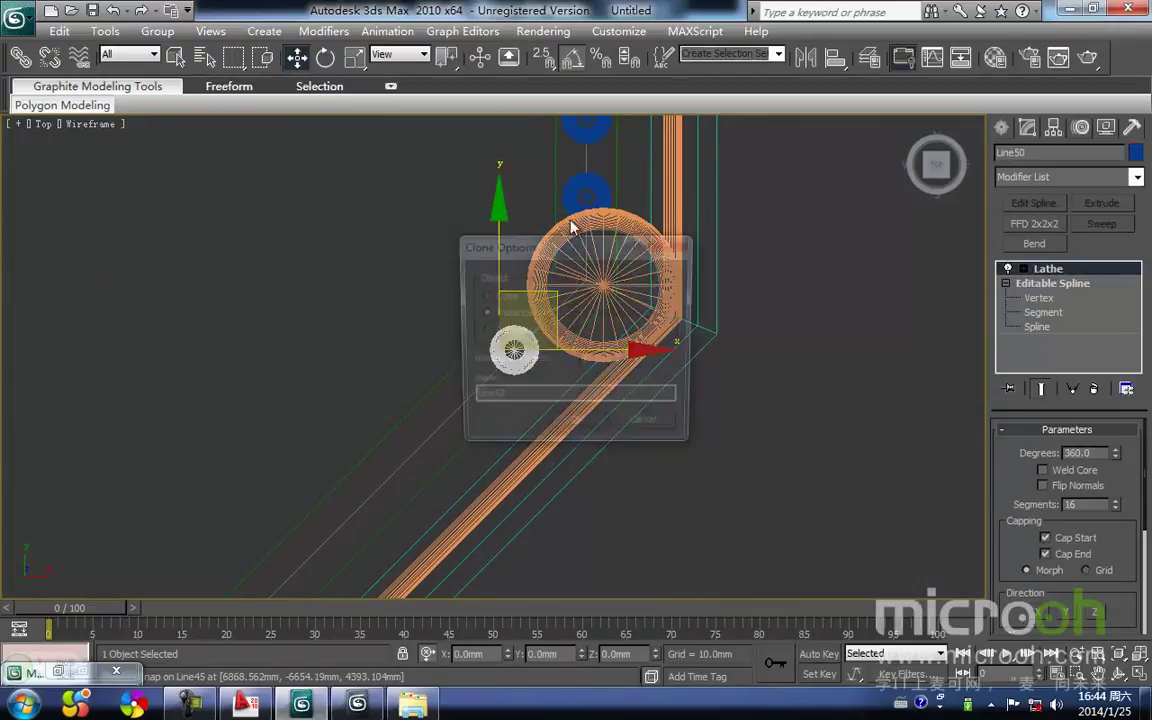
left_click(523, 388)
Step: In the front view, shift the new diagonal-railing baluster along X onto the first drawn baluster beside the column
middle_click_drag(497, 362, 432, 440)
key("f")
scroll(423, 351, "down", 2)
scroll(560, 384, "up", 4)
left_click_drag(560, 384, 464, 435)
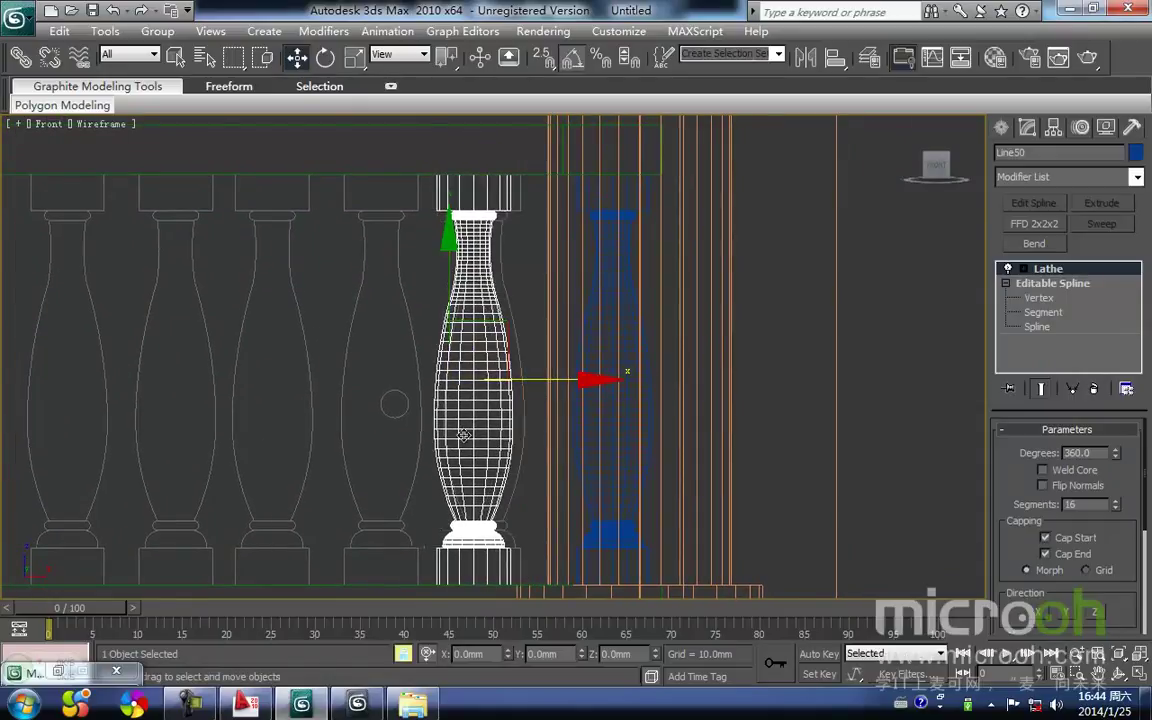
left_click_drag(508, 549, 522, 547)
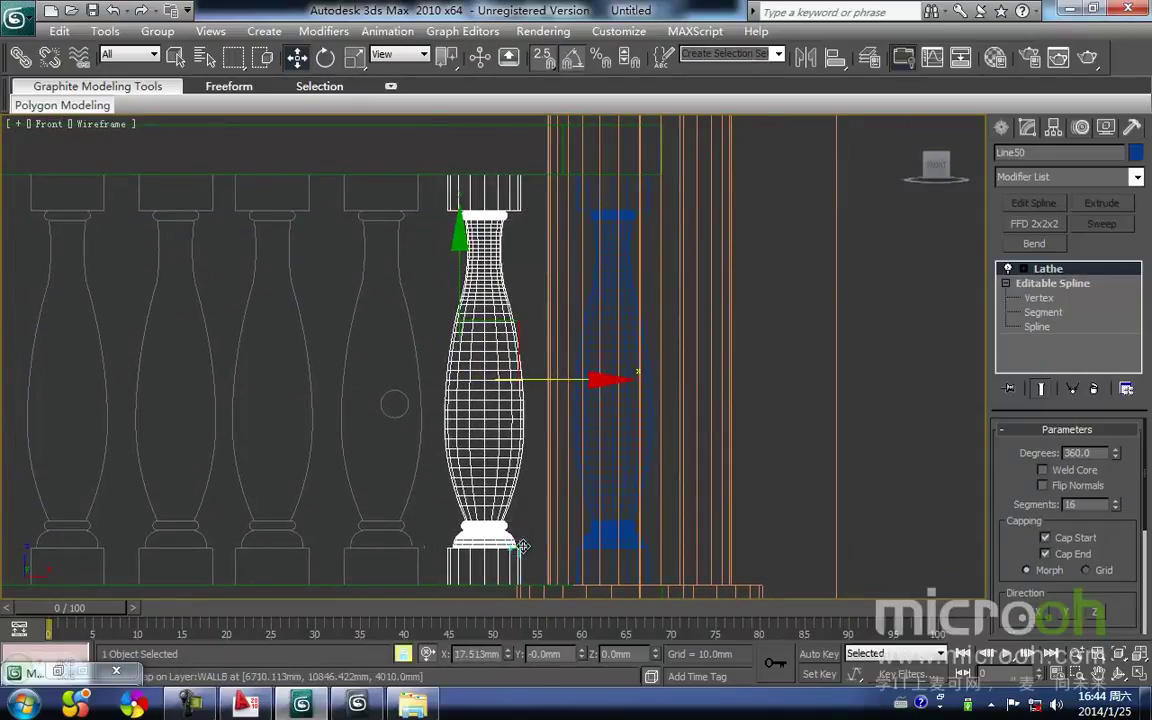
Step: Clone five instances of the aligned baluster along X at the drawn spacing toward the next column
middle_click_drag(506, 473, 499, 518)
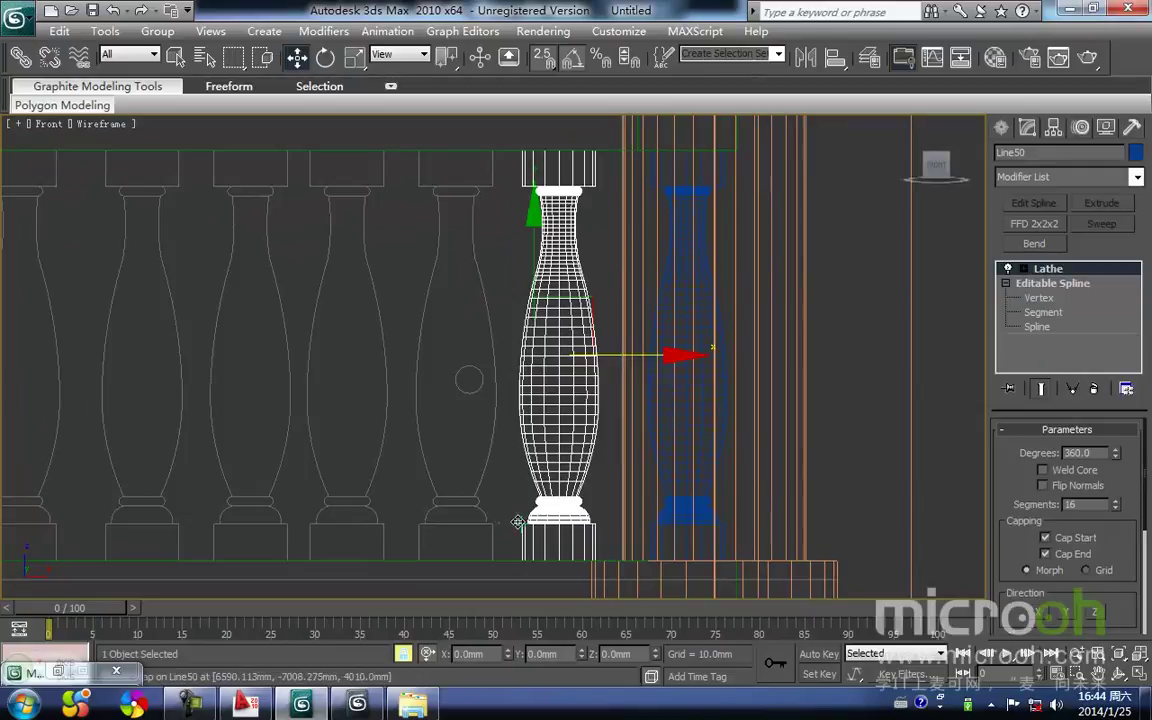
left_click_drag(517, 522, 413, 522, "shift")
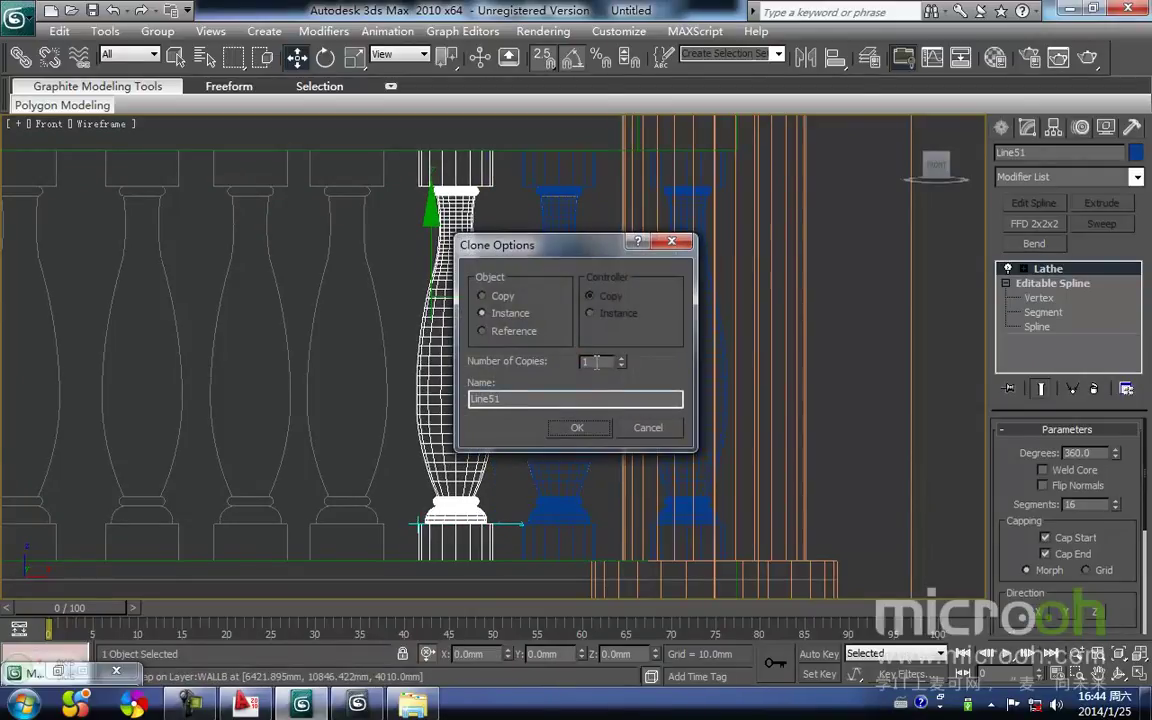
left_click(575, 428)
Step: Snap the last clone onto its drawn baluster and clone it once more onto the adjacent drawn baluster by the column
middle_click_drag(470, 437, 738, 495)
scroll(525, 425, "down", 2)
scroll(458, 370, "up", 4)
middle_click_drag(458, 370, 574, 463)
scroll(467, 376, "down", 2)
left_click_drag(590, 353, 567, 350)
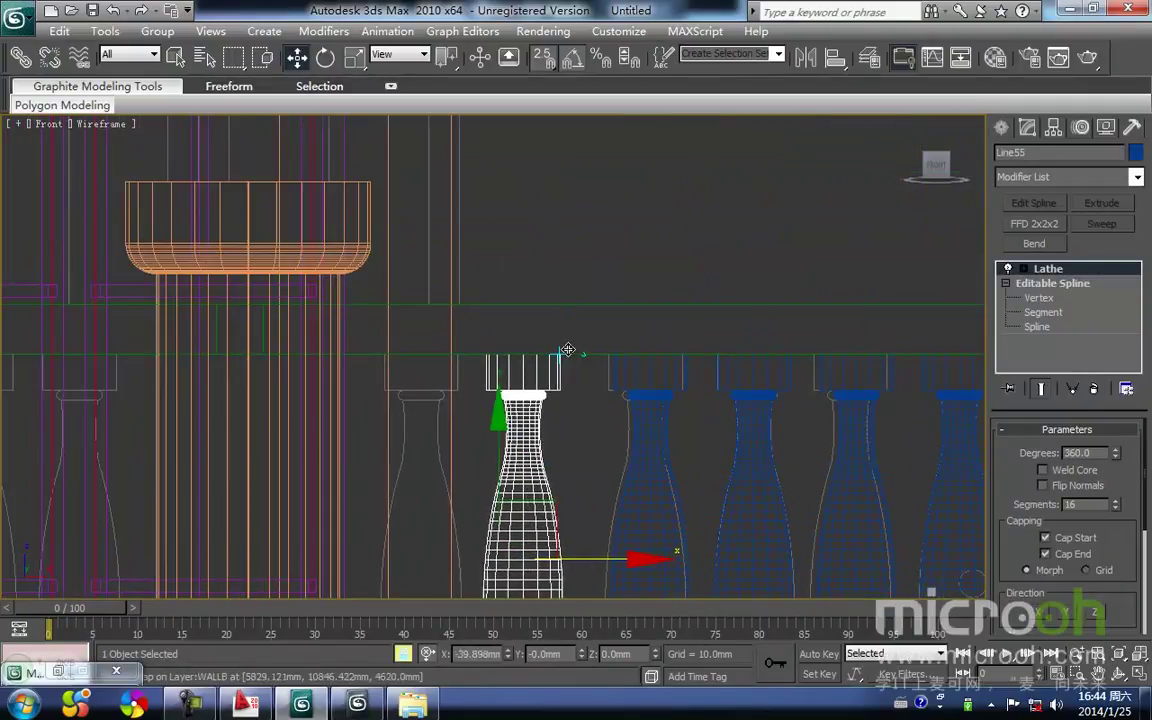
left_click_drag(487, 344, 384, 344, "shift")
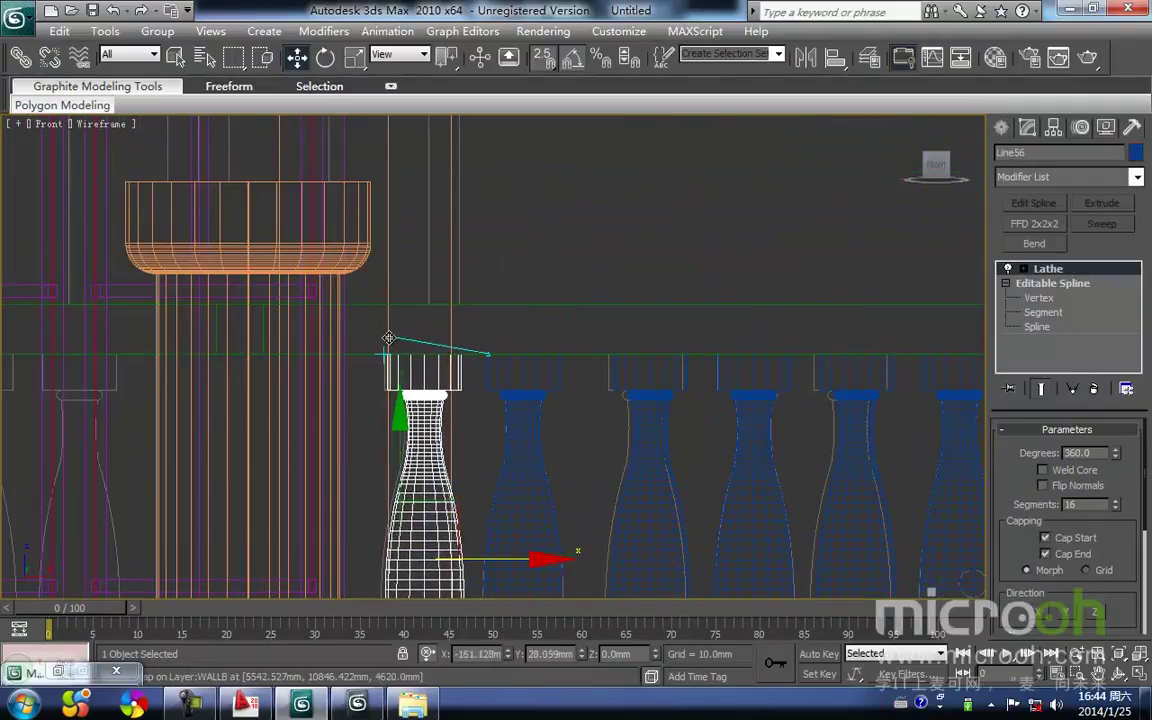
left_click(559, 388)
Step: Shift the third baluster from the front column along X onto its drawn outline
scroll(575, 385, "up", 2)
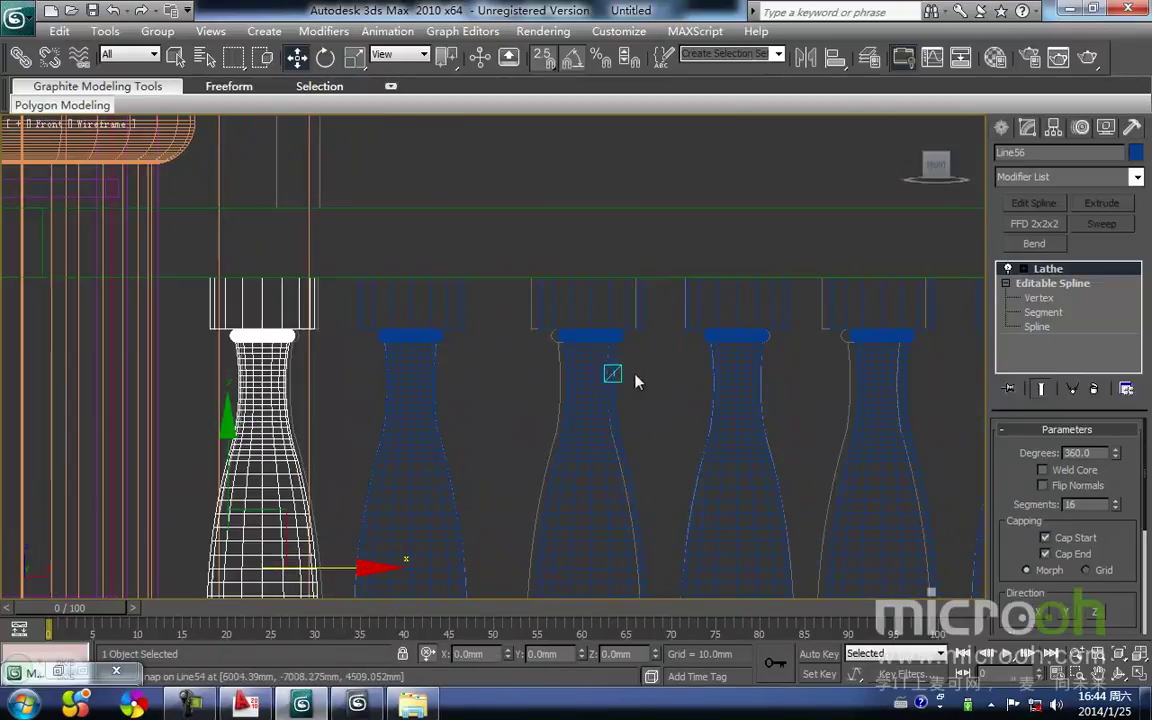
left_click(612, 373)
left_click_drag(537, 329, 530, 329)
left_click(635, 371)
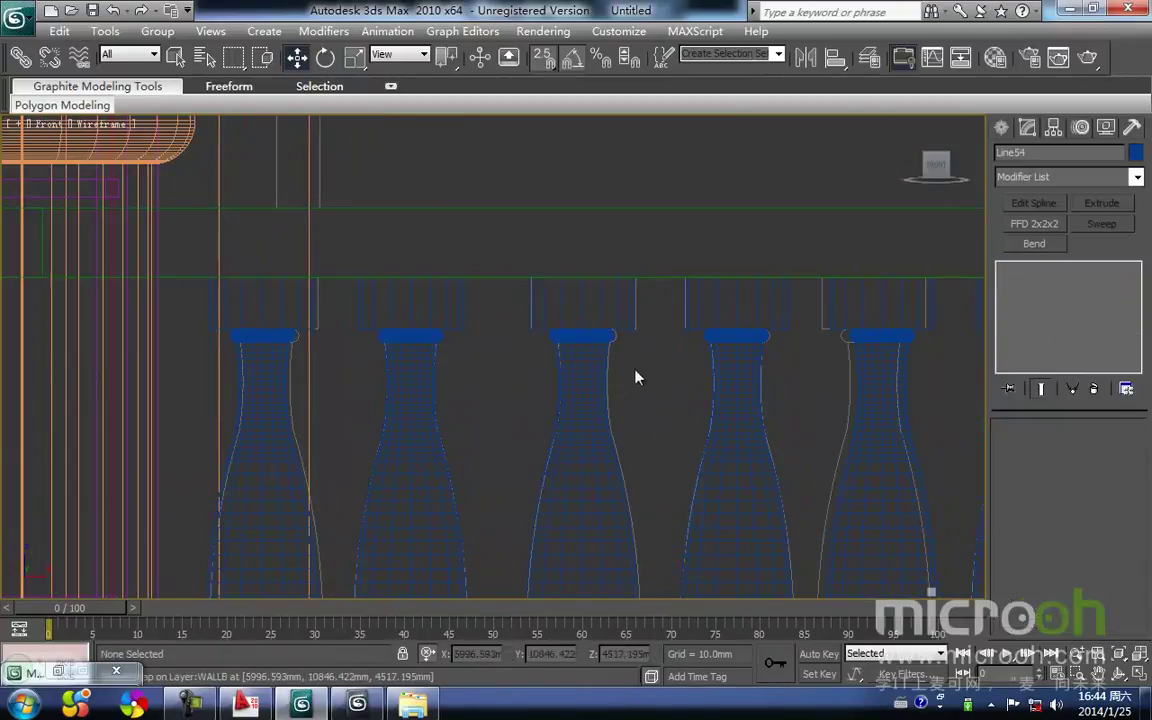
Step: In the top view, move the second and third balusters from the corner column along Y onto the diagonal railing's centre line
key("t")
key("z")
middle_click_drag(569, 385, 580, 300)
scroll(635, 378, "up", 5)
middle_click_drag(730, 386, 698, 389)
scroll(545, 321, "up", 3)
middle_click_drag(545, 321, 386, 419)
scroll(553, 334, "up", 2)
left_click(528, 301)
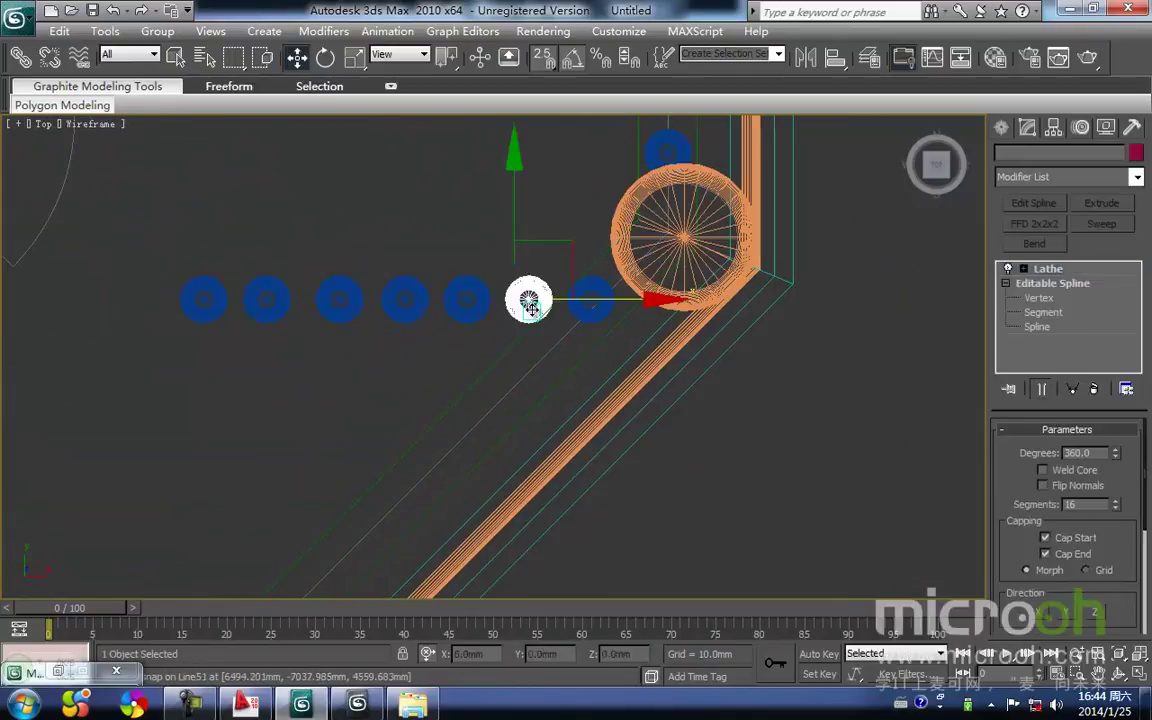
left_click_drag(532, 308, 527, 370)
left_click(467, 301)
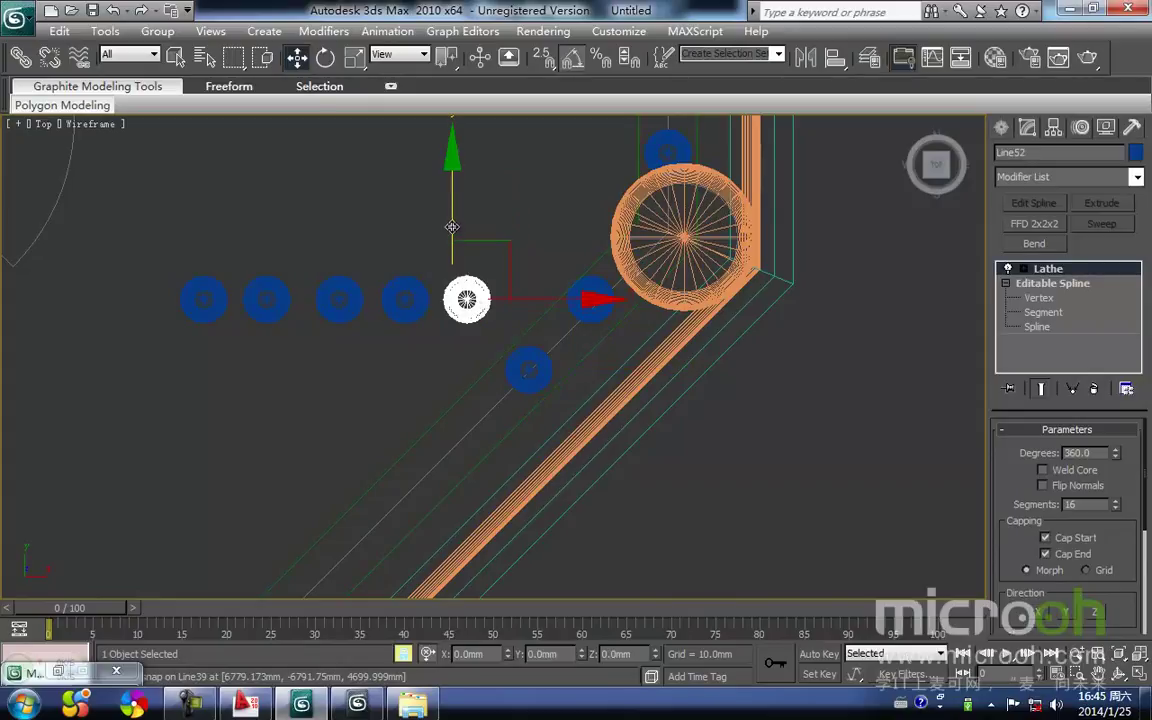
left_click_drag(452, 227, 449, 356)
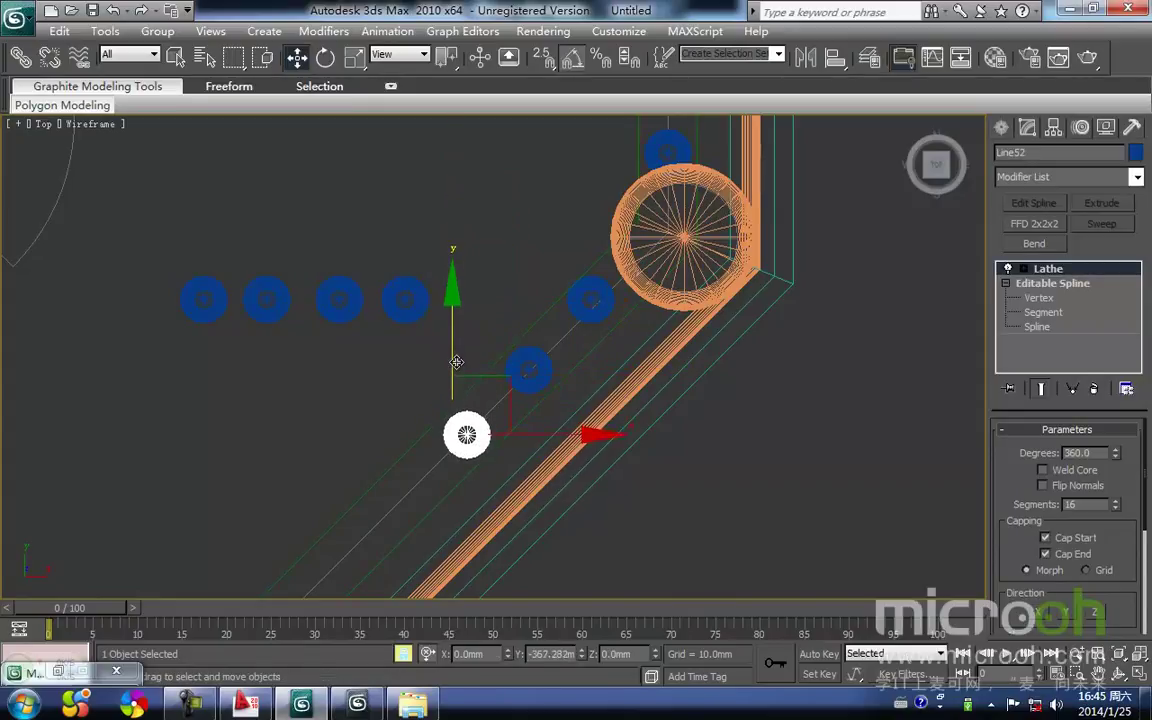
Step: Move the fourth and fifth balusters along Y onto the diagonal railing's centre line
left_click(397, 290)
middle_click_drag(397, 290, 422, 220)
left_click_drag(414, 142, 402, 338)
middle_click_drag(400, 339, 464, 338)
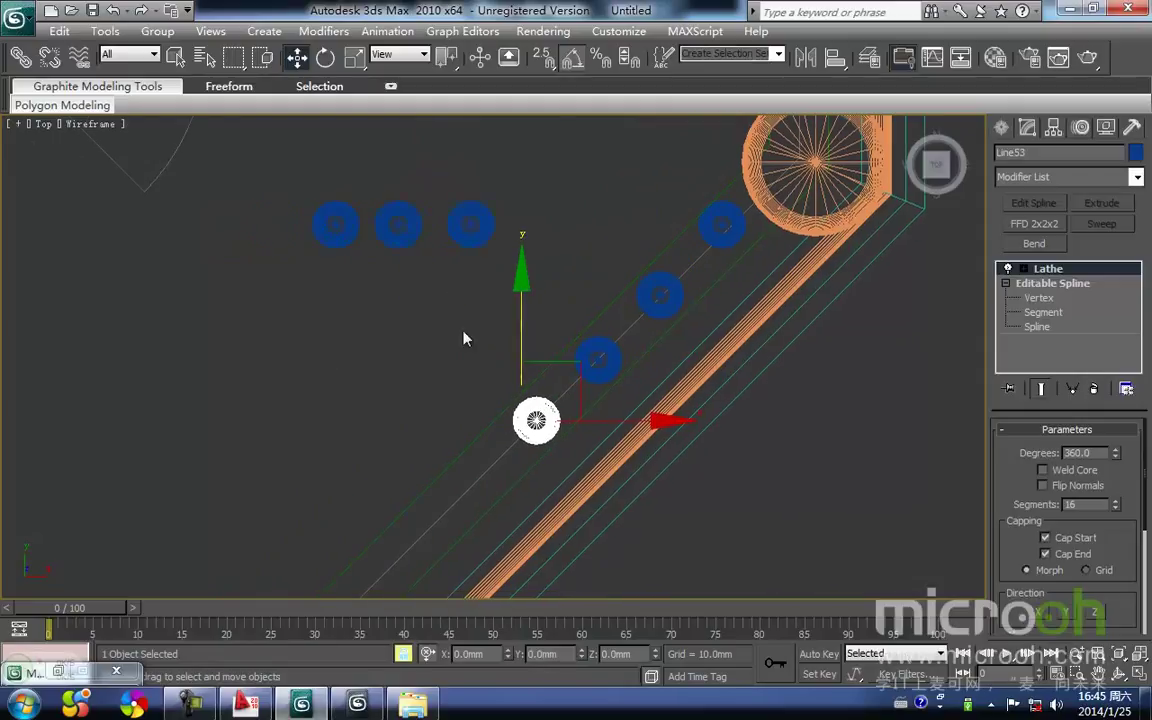
left_click(471, 244)
left_click_drag(410, 143, 436, 400)
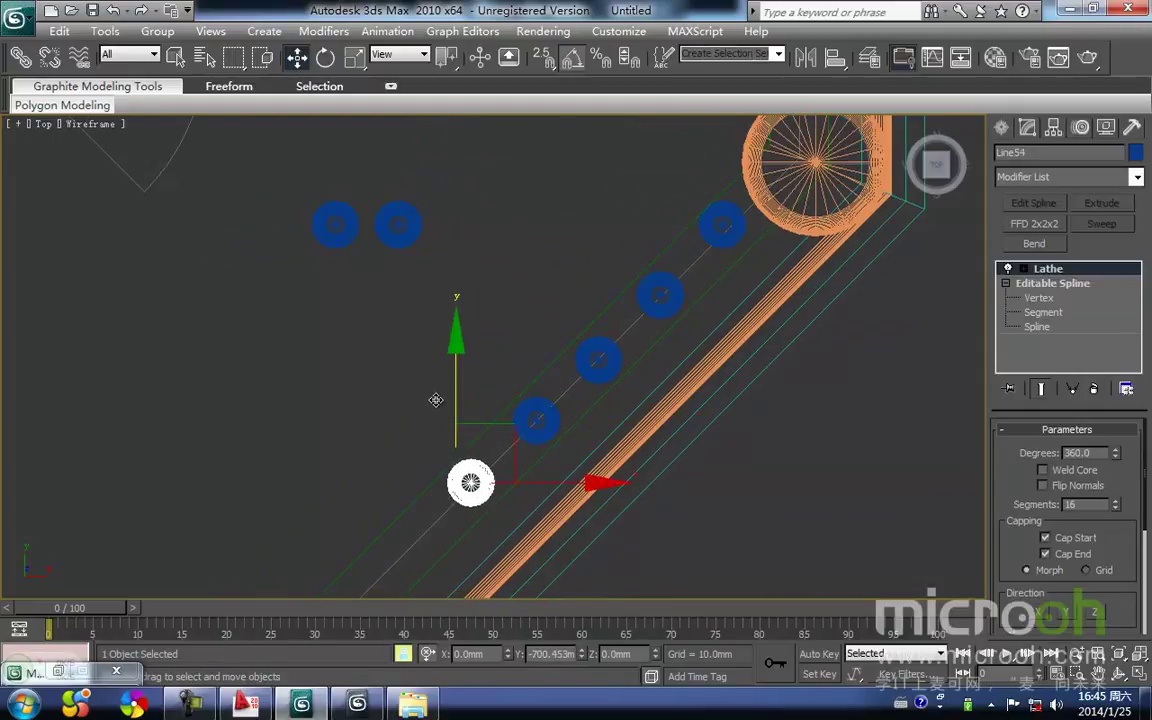
Step: Move the last two balusters along Y onto the diagonal railing's centre line near the front column
left_click(383, 233)
scroll(485, 358, "down", 3)
left_click_drag(440, 203, 433, 349)
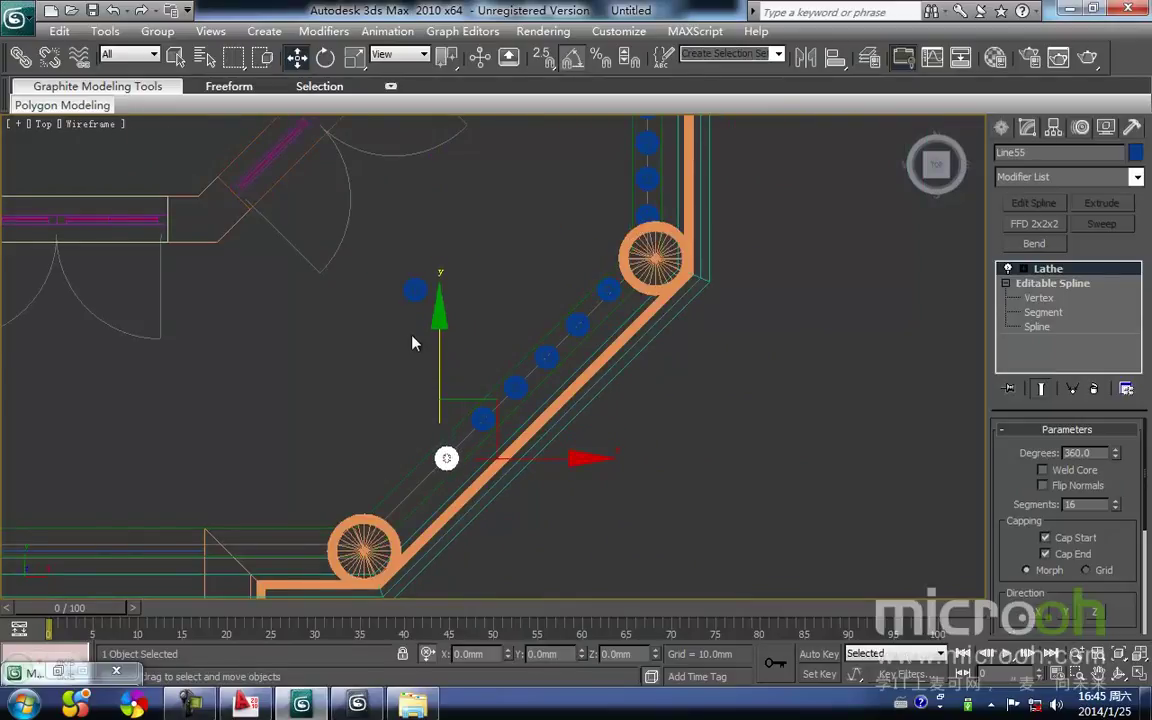
left_click(414, 290)
left_click_drag(407, 202, 397, 388)
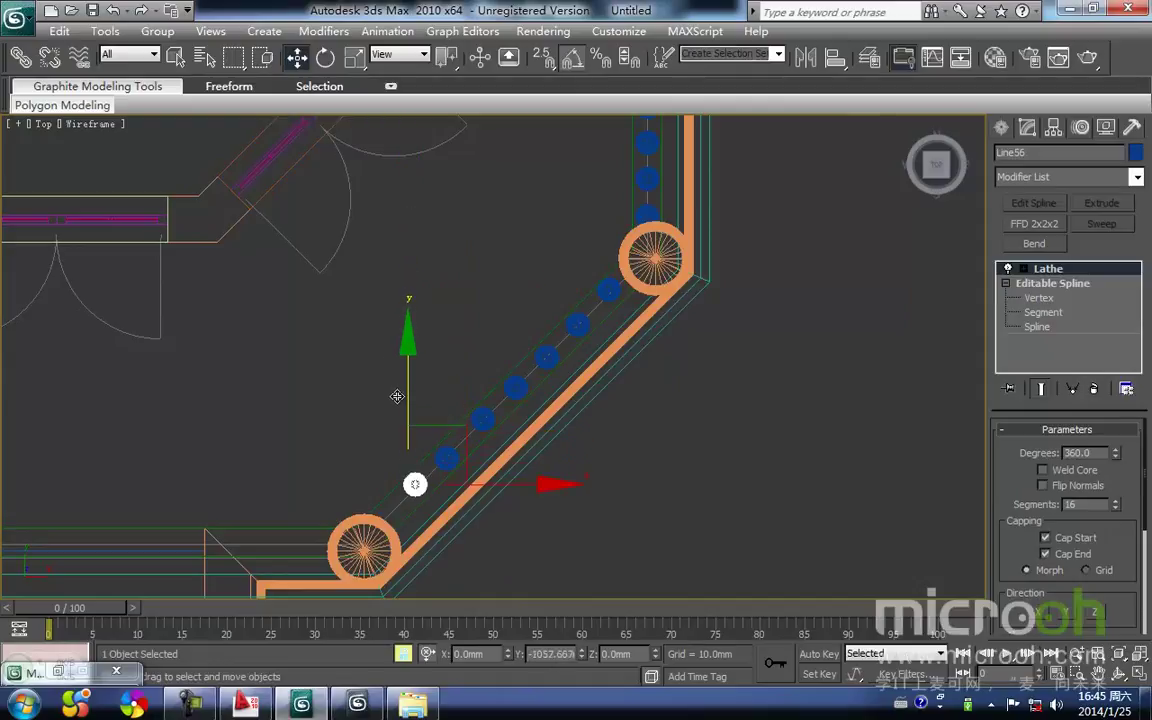
Step: In the front view, select the seven balusters of the diagonal railing and group them
key("f")
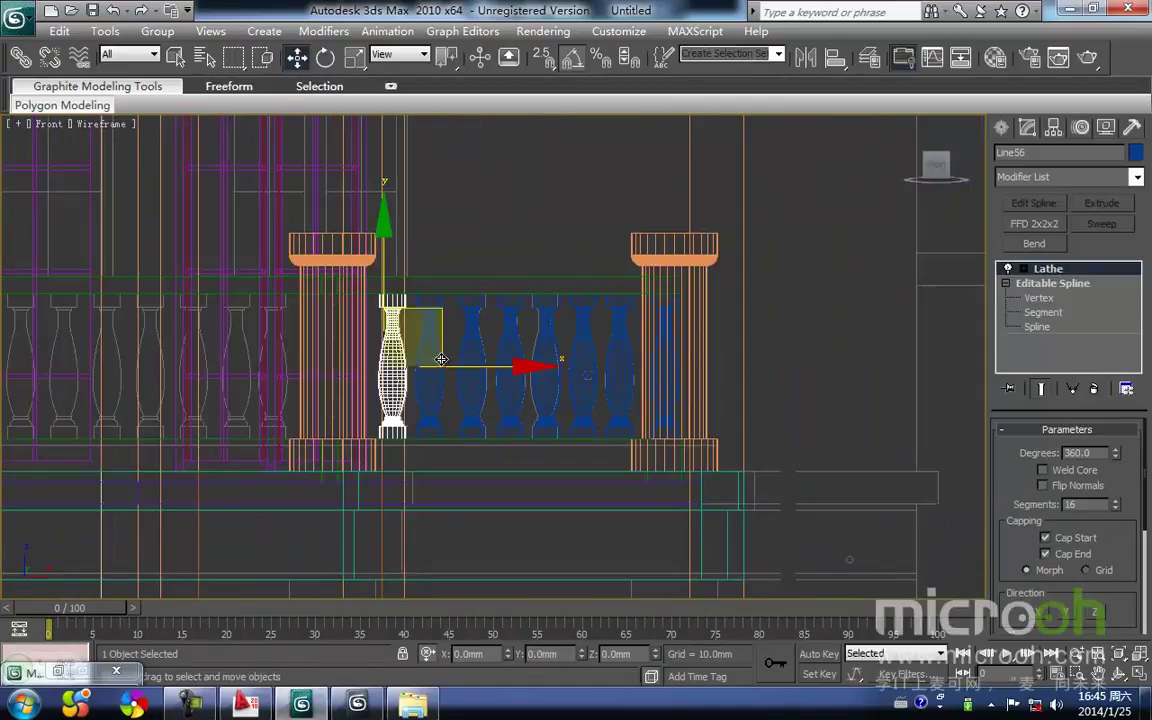
left_click(430, 398, "ctrl")
left_click(473, 404, "ctrl")
left_click(514, 407, "ctrl")
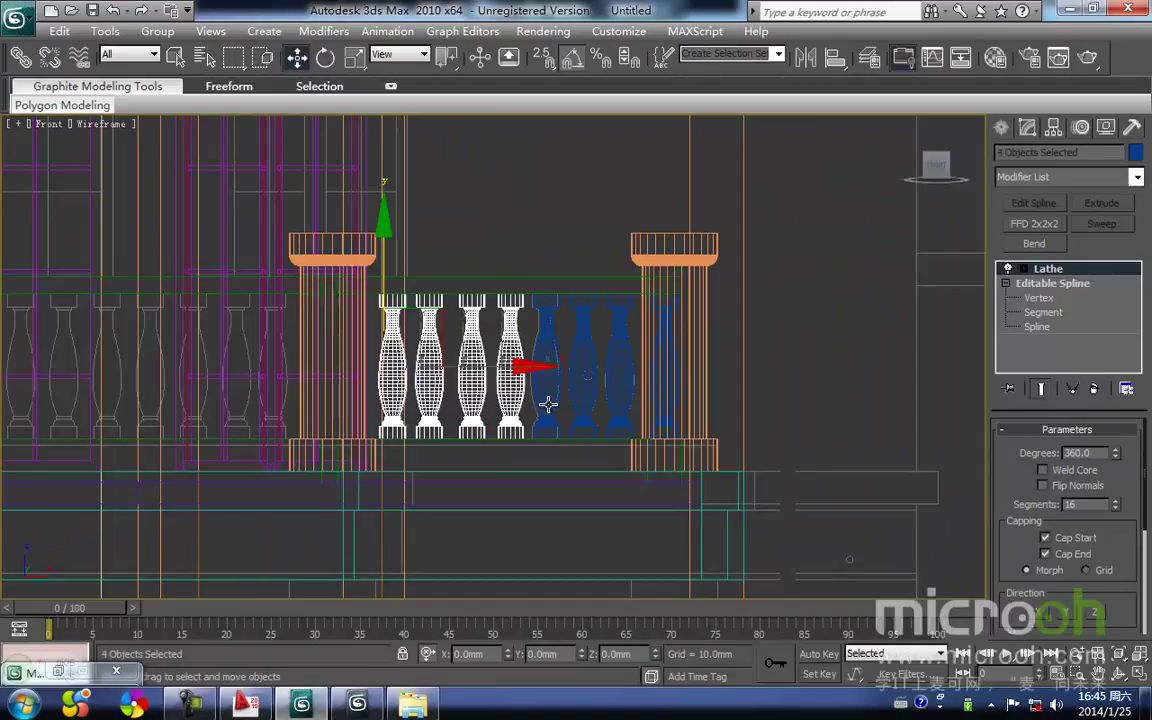
left_click(548, 404, "ctrl")
left_click(581, 404, "ctrl")
left_click(625, 404, "ctrl")
left_click(158, 31)
left_click(178, 50)
left_click(603, 390)
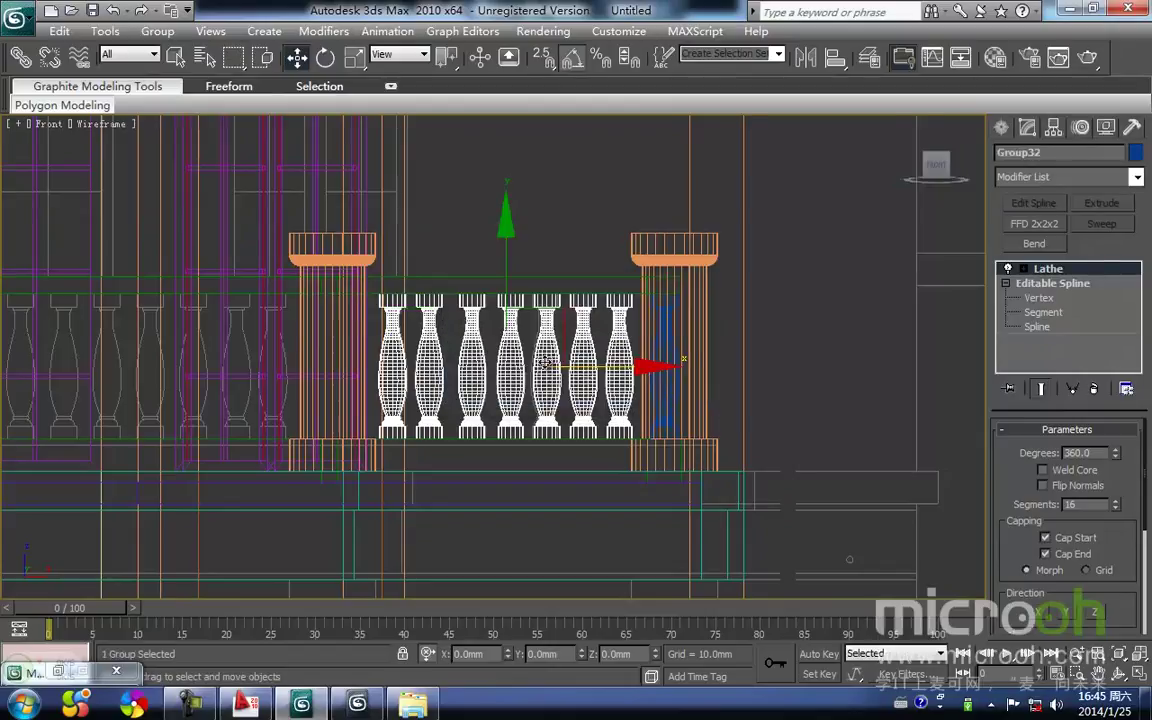
Step: In the top view, clone the baluster group along X over to the balcony's opposite diagonal railing
key("t")
scroll(540, 360, "down", 5)
middle_click_drag(535, 391, 674, 386)
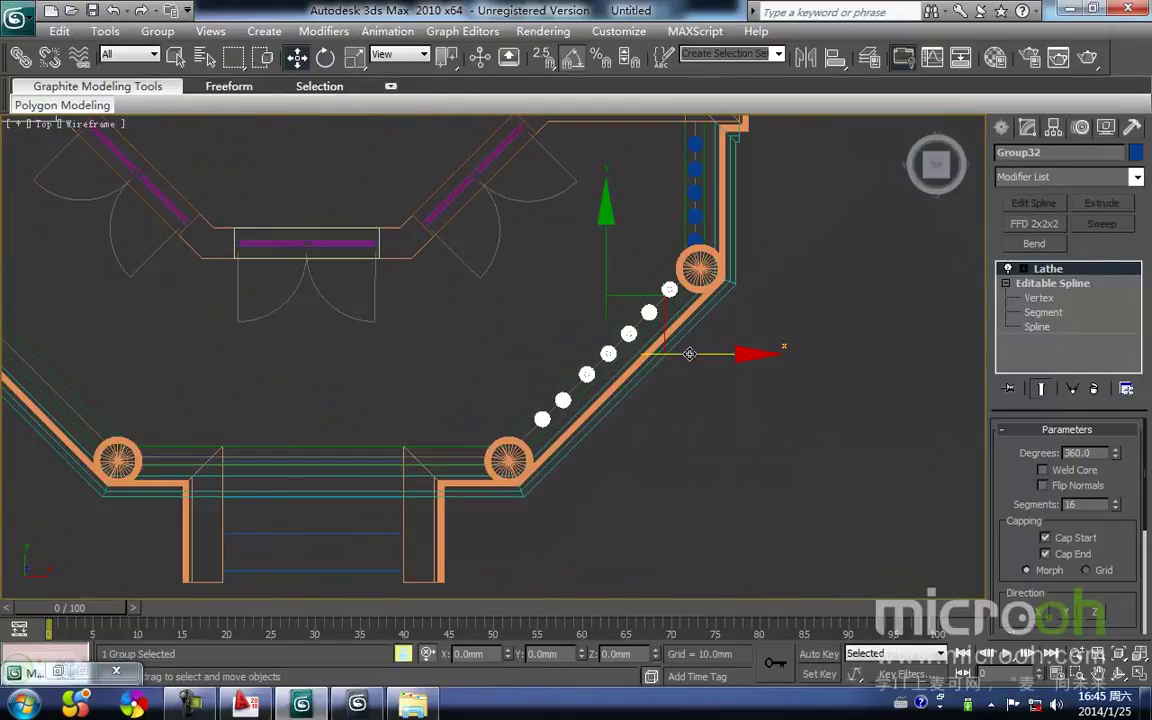
left_click_drag(690, 354, 155, 354, "shift")
left_click(580, 435)
Step: Mirror the cloned baluster group about the X axis with No Clone and move it onto the opposite diagonal railing
middle_click_drag(329, 264, 449, 276)
left_click(805, 60)
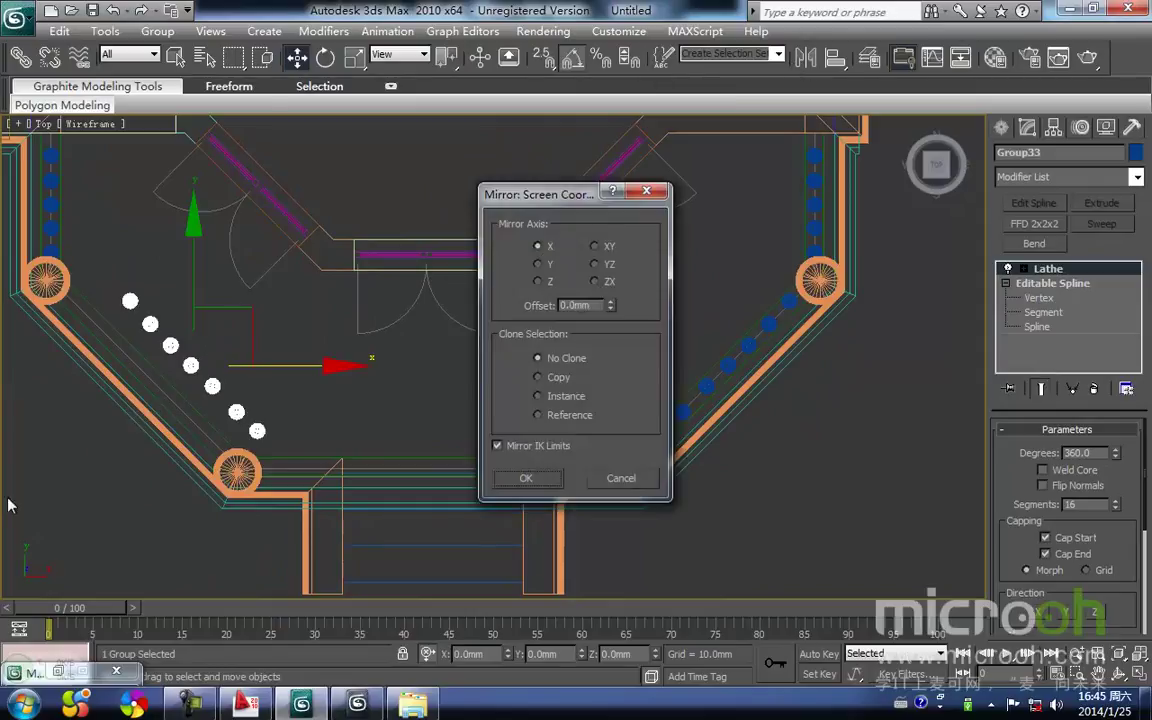
left_click(525, 479)
middle_click_drag(257, 346, 392, 377)
left_click_drag(428, 399, 360, 418)
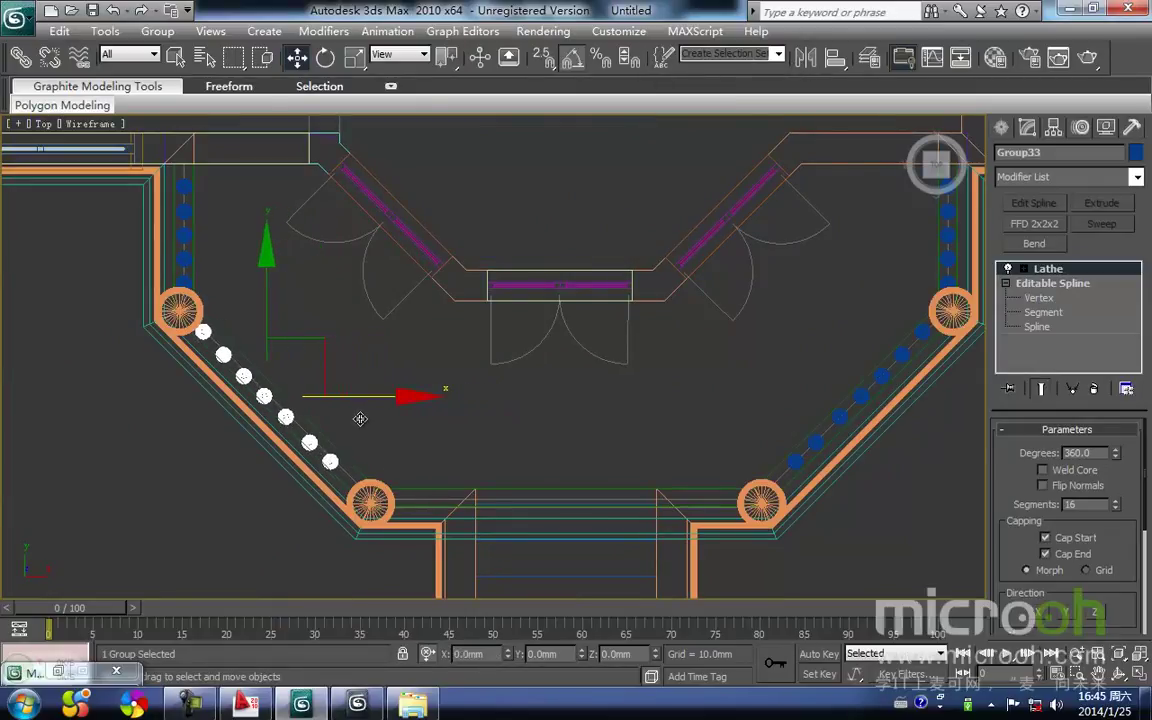
Step: Check the mirrored group in the front view, then nudge it in the top view onto the diagonal railing's centre line
key("f")
key("z")
middle_click_drag(339, 404, 355, 424)
scroll(496, 404, "down", 2)
middle_click_drag(495, 419, 426, 418)
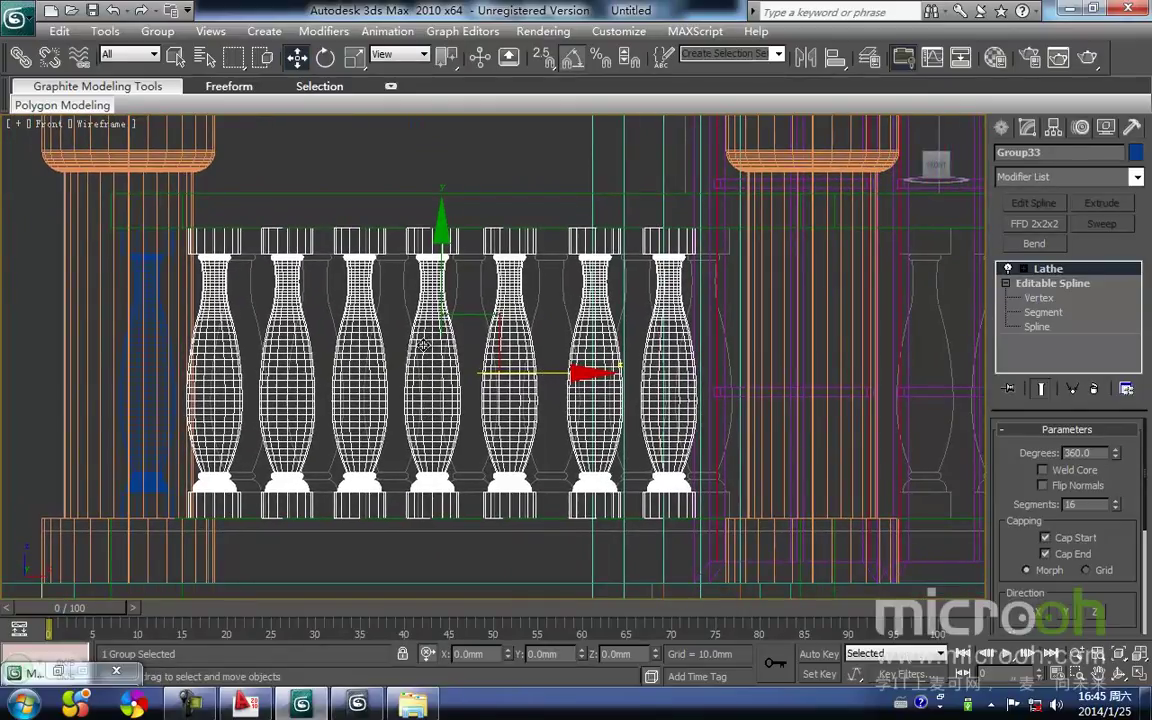
key("t")
scroll(463, 370, "down", 3)
middle_click_drag(483, 339, 493, 376)
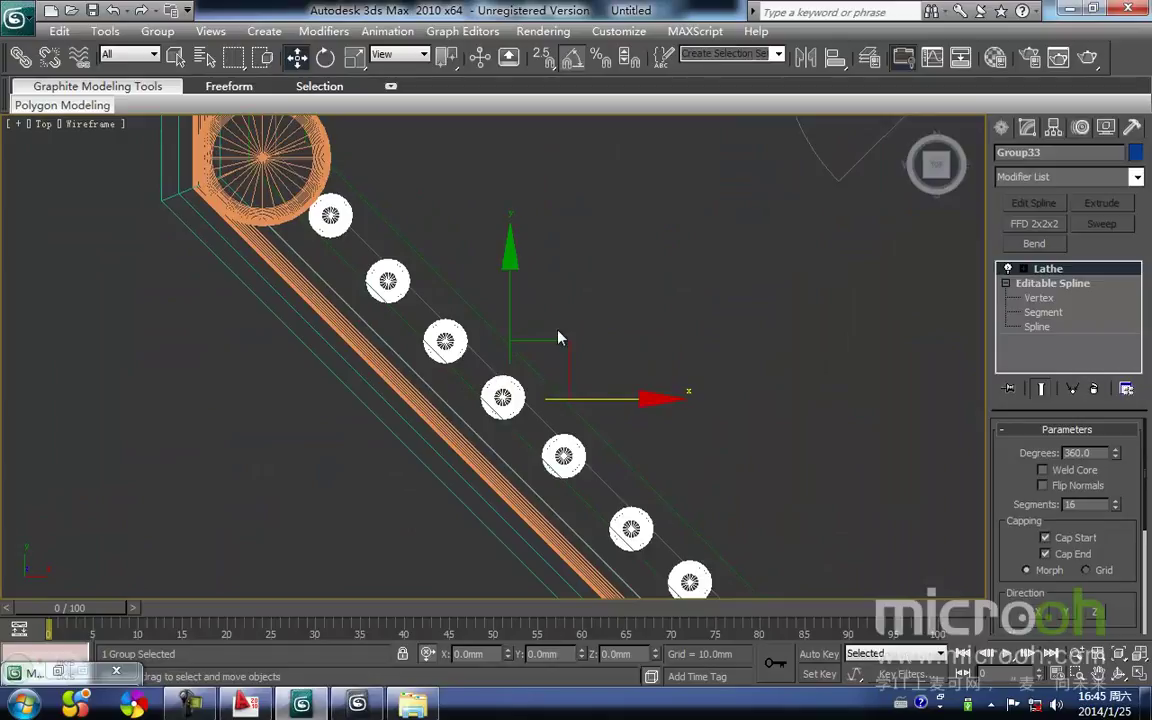
left_click_drag(565, 337, 583, 344)
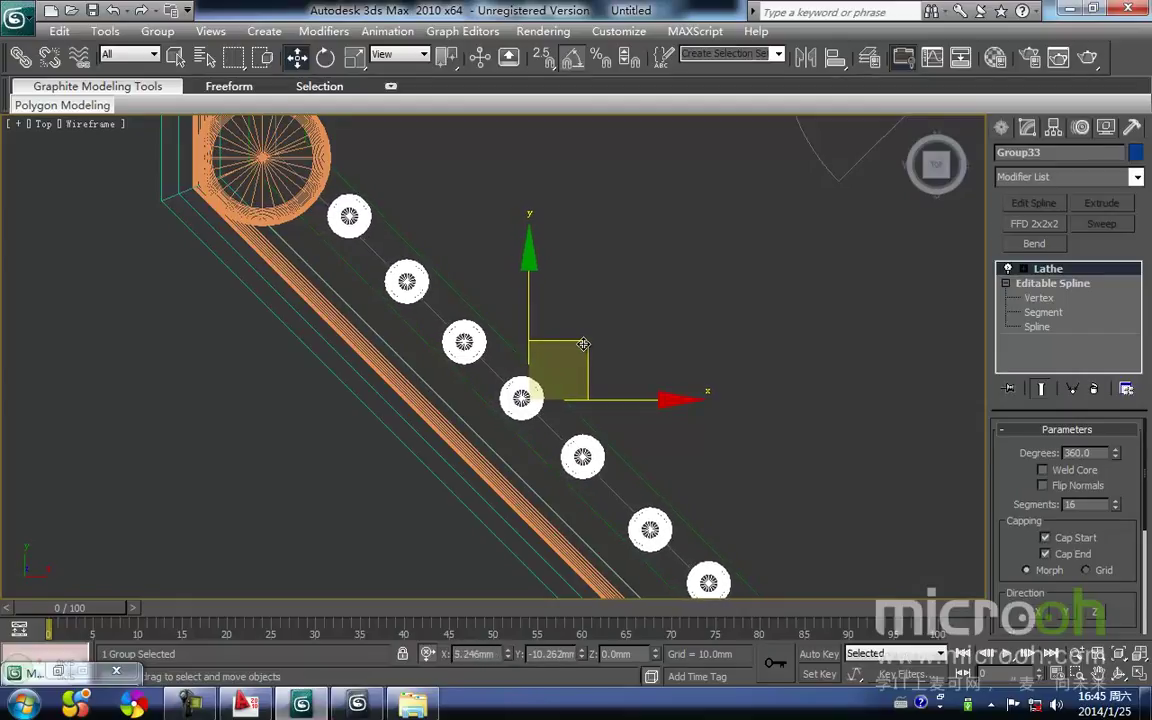
Step: Open the mirrored baluster group and nudge the baluster nearest the rear column onto the diagonal railing's centre line
left_click(157, 31)
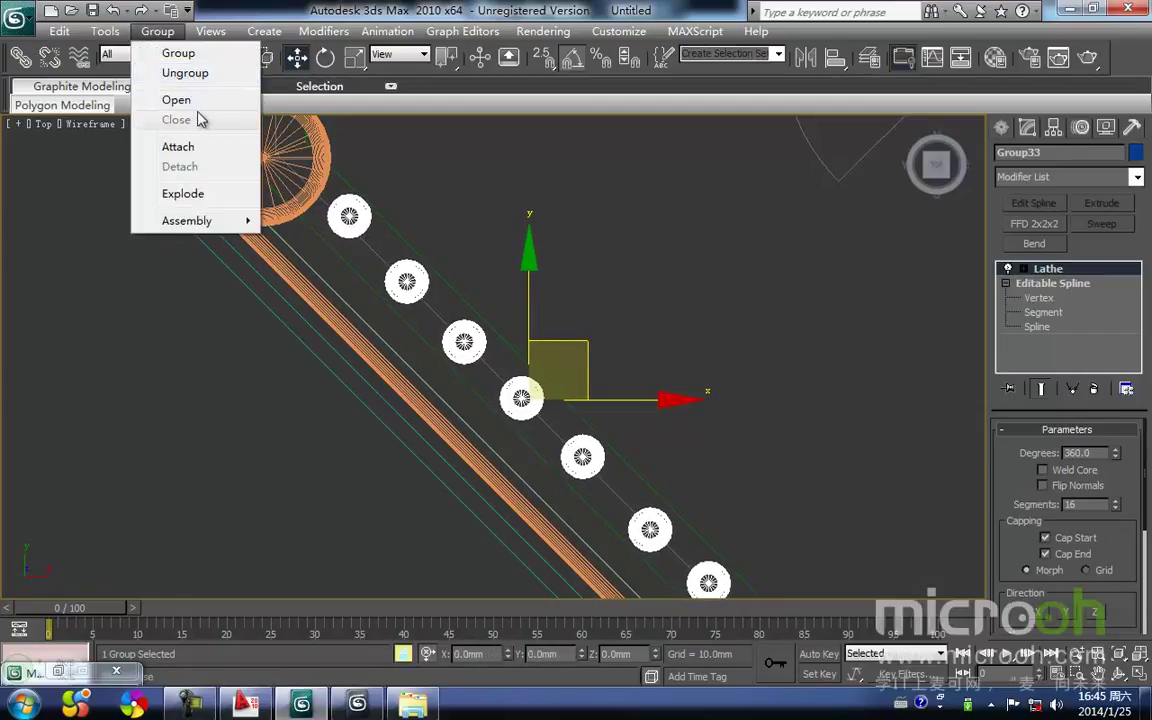
left_click(178, 99)
scroll(712, 296, "down", 4)
middle_click_drag(522, 275, 248, 245)
middle_click_drag(612, 314, 599, 318)
scroll(297, 300, "up", 1)
middle_click_drag(297, 300, 357, 293)
scroll(164, 285, "up", 2)
middle_click_drag(164, 285, 693, 351)
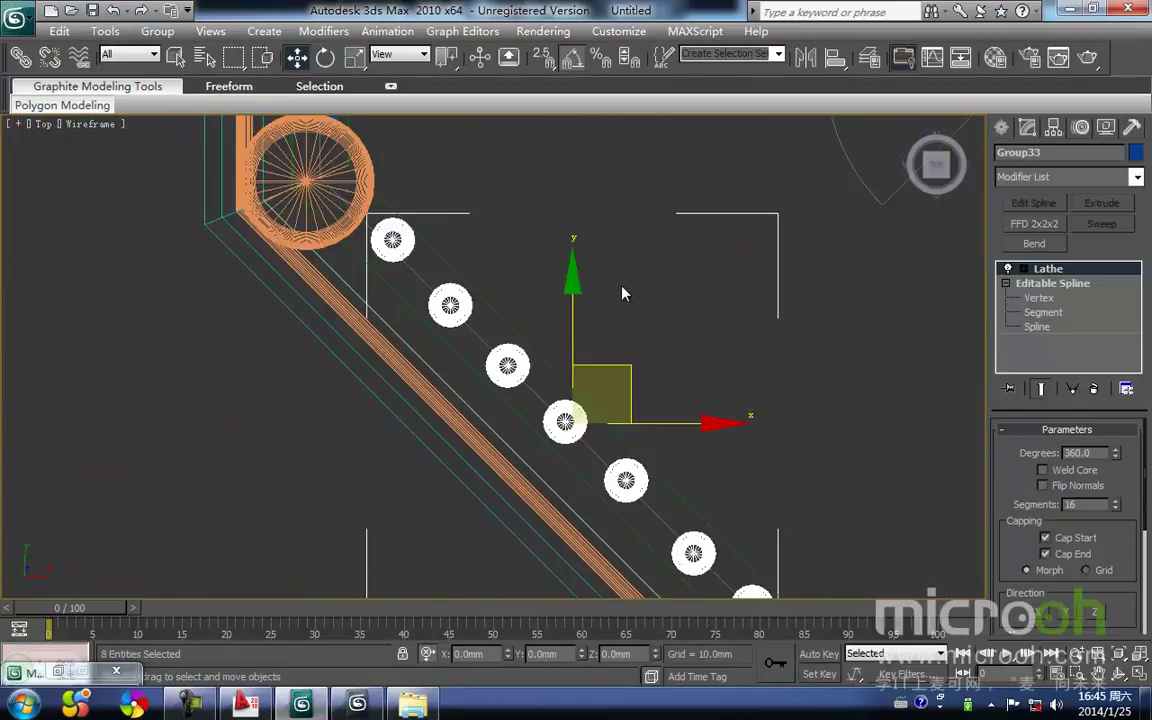
left_click(622, 293)
left_click(400, 246)
left_click_drag(458, 192, 460, 188)
Step: Check the remaining balusters down to the front column and close the mirrored baluster group
middle_click_drag(589, 347, 517, 211)
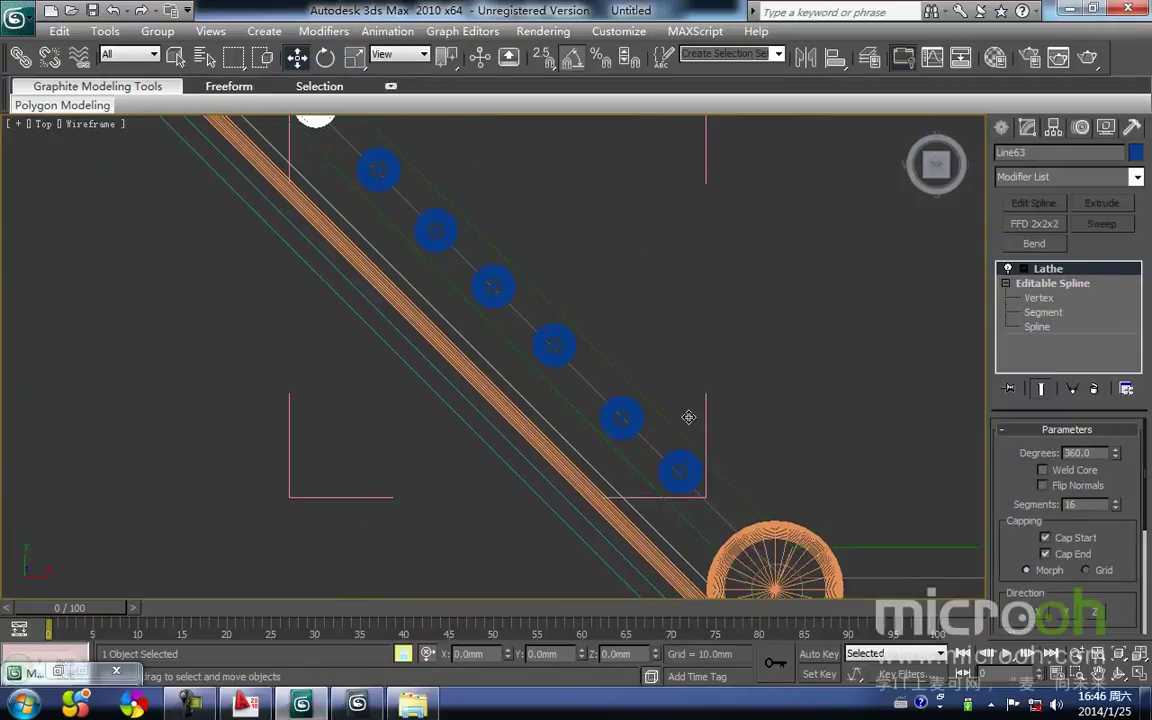
middle_click_drag(693, 330, 574, 302)
scroll(574, 302, "down", 2)
left_click(581, 186)
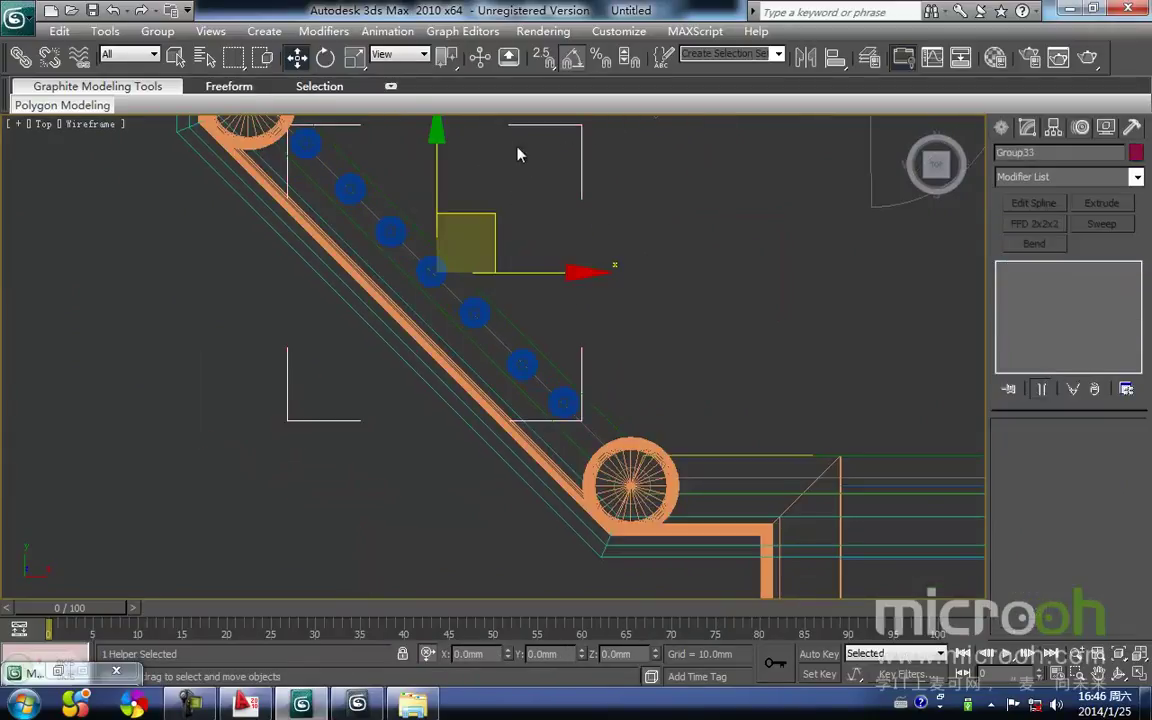
left_click(161, 34)
left_click(185, 121)
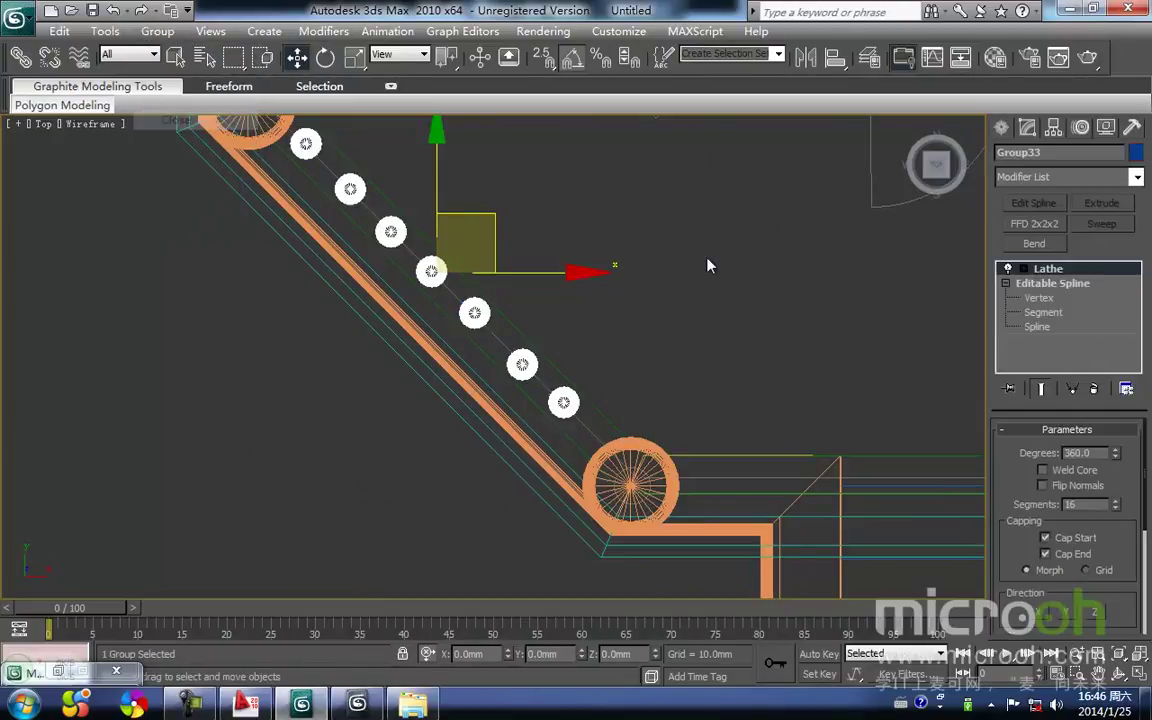
Step: Clone the side railing's last baluster to the front railing and place it on the centre line beside the front column
left_click(707, 264)
middle_click_drag(633, 321, 620, 451)
left_click(240, 167)
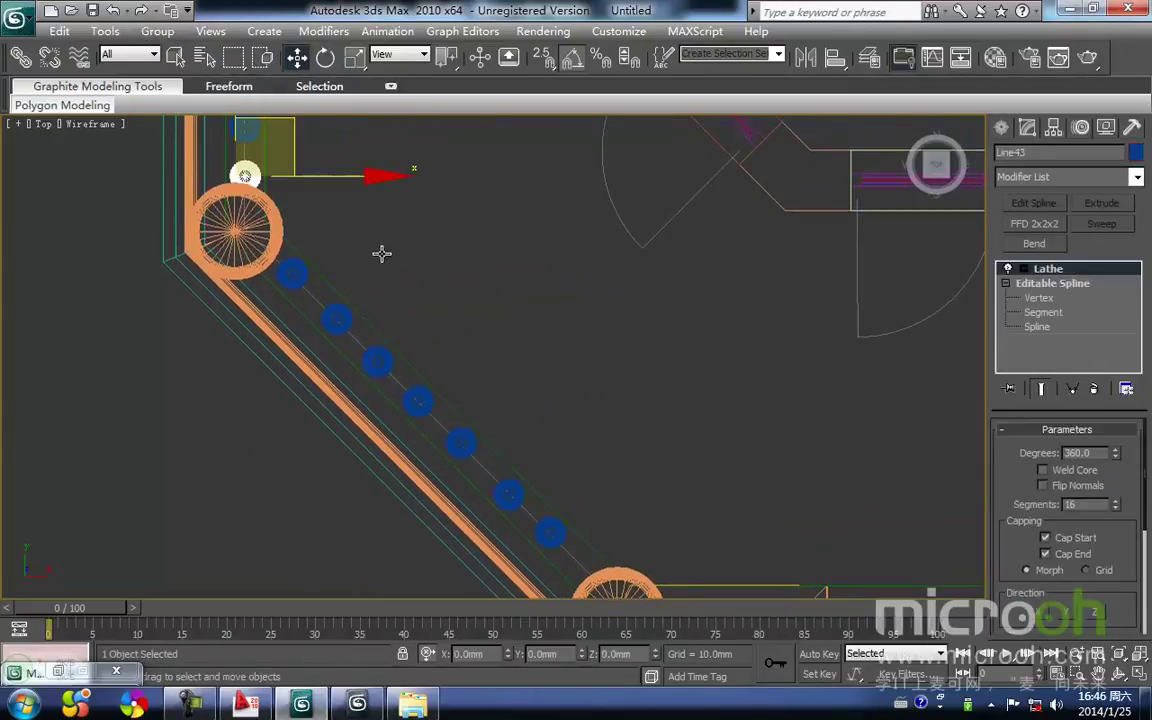
scroll(477, 245, "down", 3)
mouse_move(464, 263)
left_mouse_down("shift")
mouse_move(697, 428)
mouse_move(629, 419)
left_mouse_up("shift")
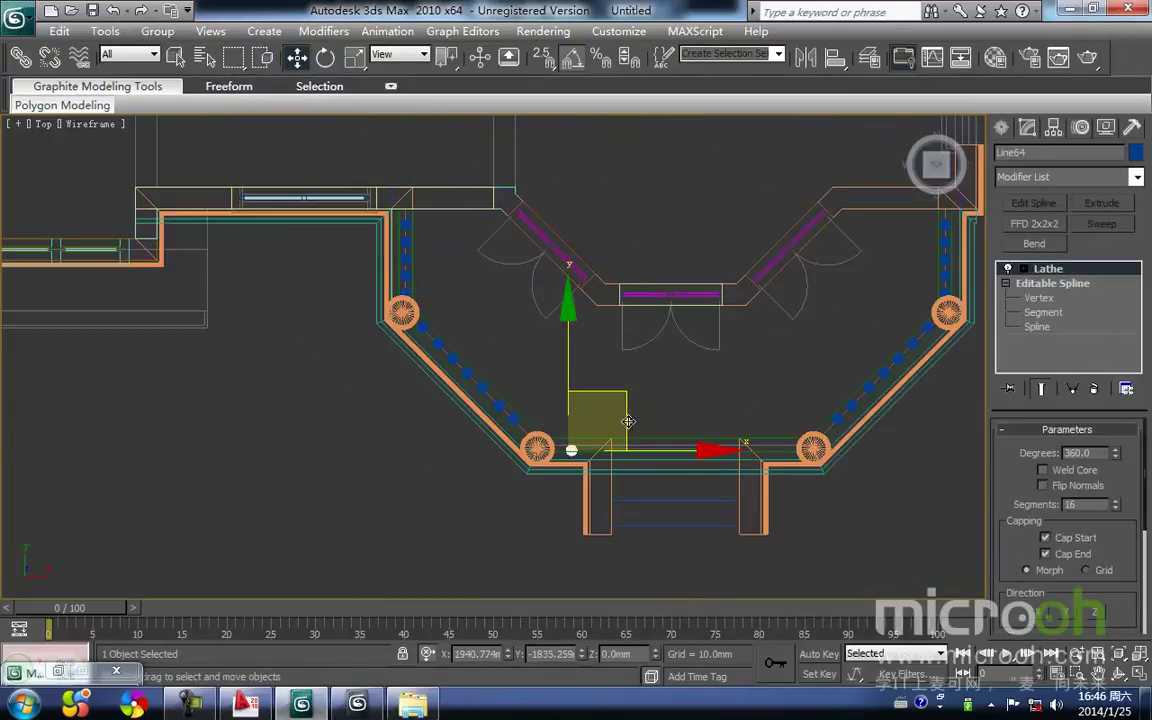
left_click(627, 427)
middle_click_drag(627, 427, 627, 318)
scroll(625, 318, "up", 6)
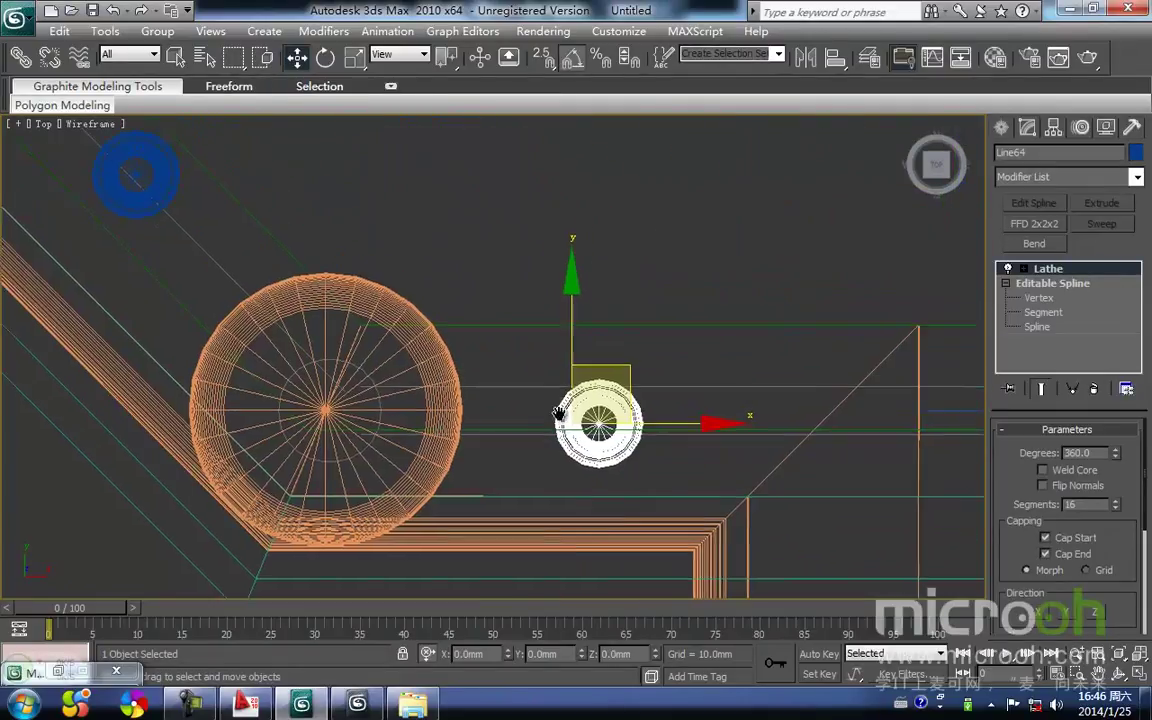
left_click_drag(556, 398, 514, 373)
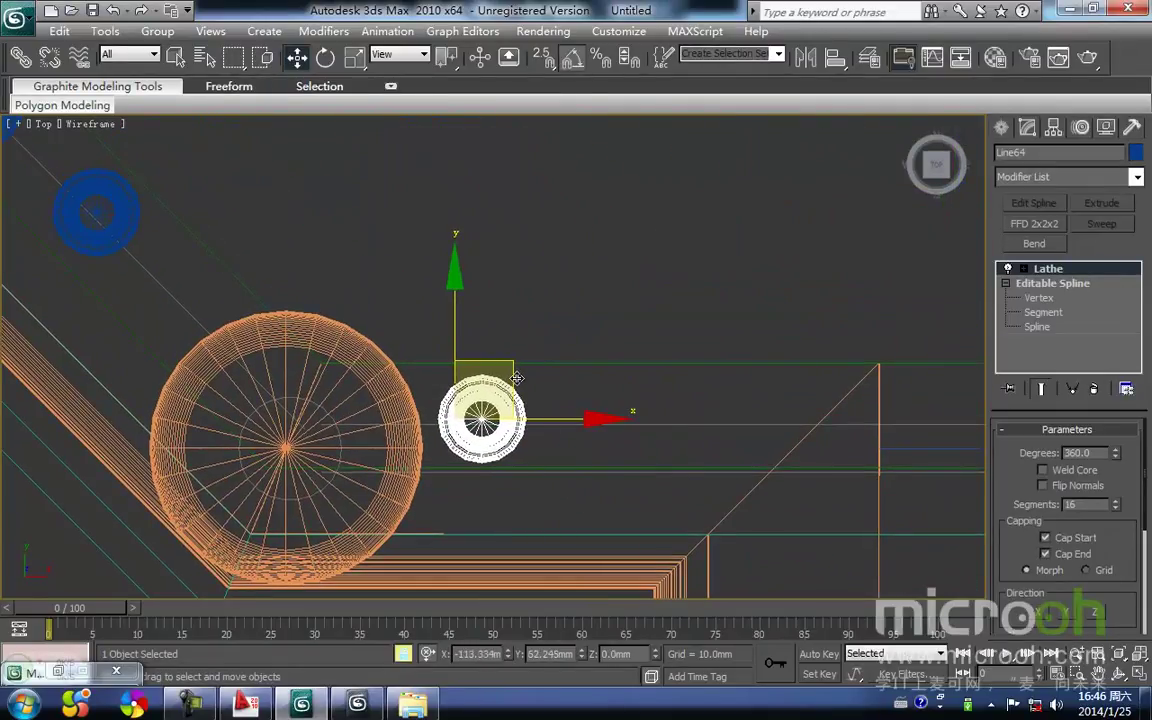
Step: In the front view, align the cloned baluster along X with the front railing's first baluster in the elevation drawing
key("f")
left_click_drag(577, 353, 526, 354)
middle_click_drag(505, 234, 498, 427)
left_click_drag(478, 337, 506, 337)
middle_click_drag(506, 337, 476, 357)
Step: Clone the front railing's first baluster along X as 5 instances, spaced to the next baluster in the elevation drawing
left_click_drag(481, 351, 586, 351, "shift")
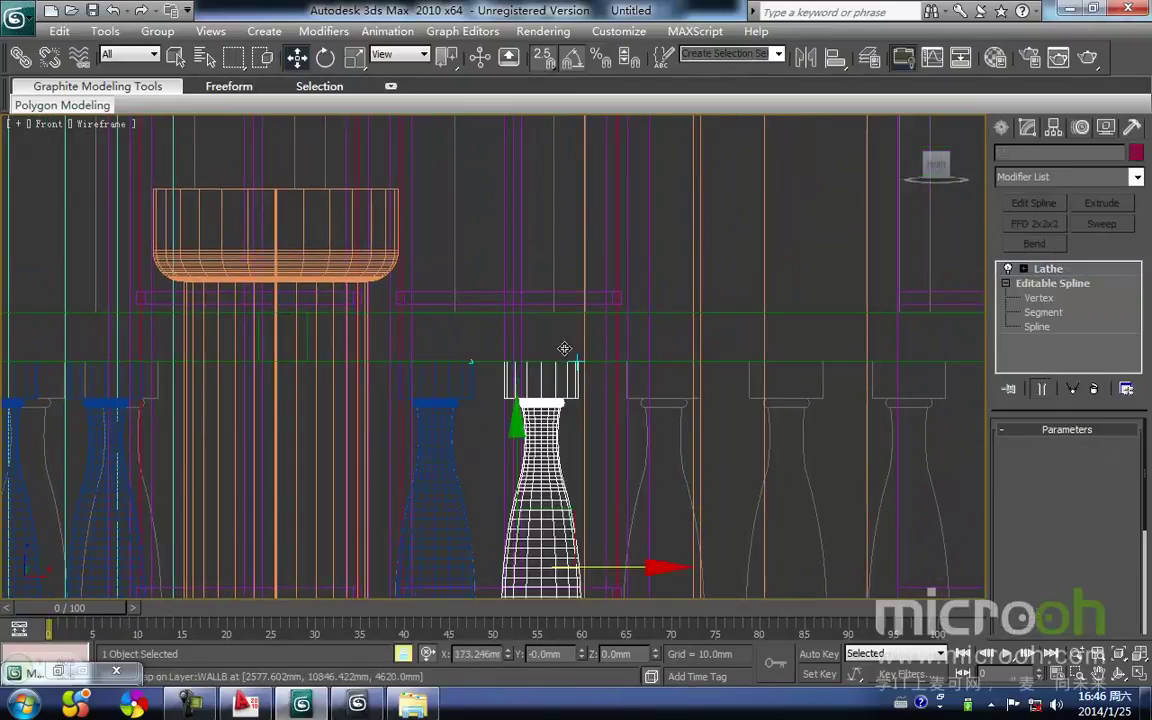
type("5")
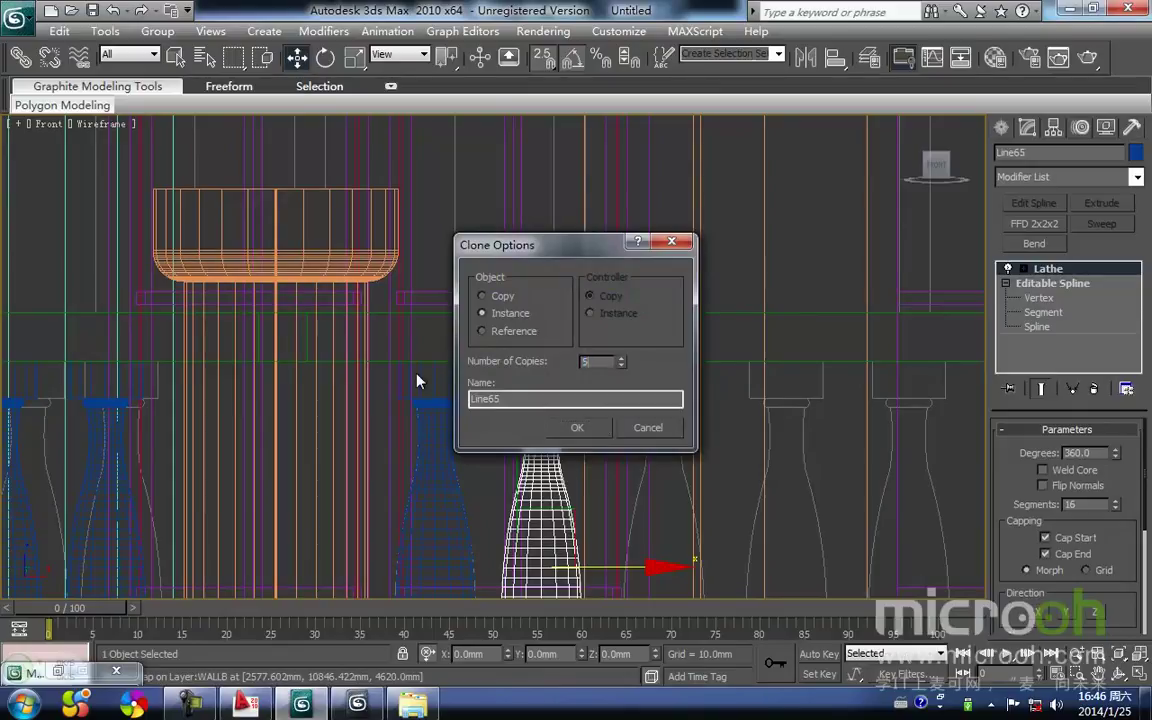
left_click(577, 427)
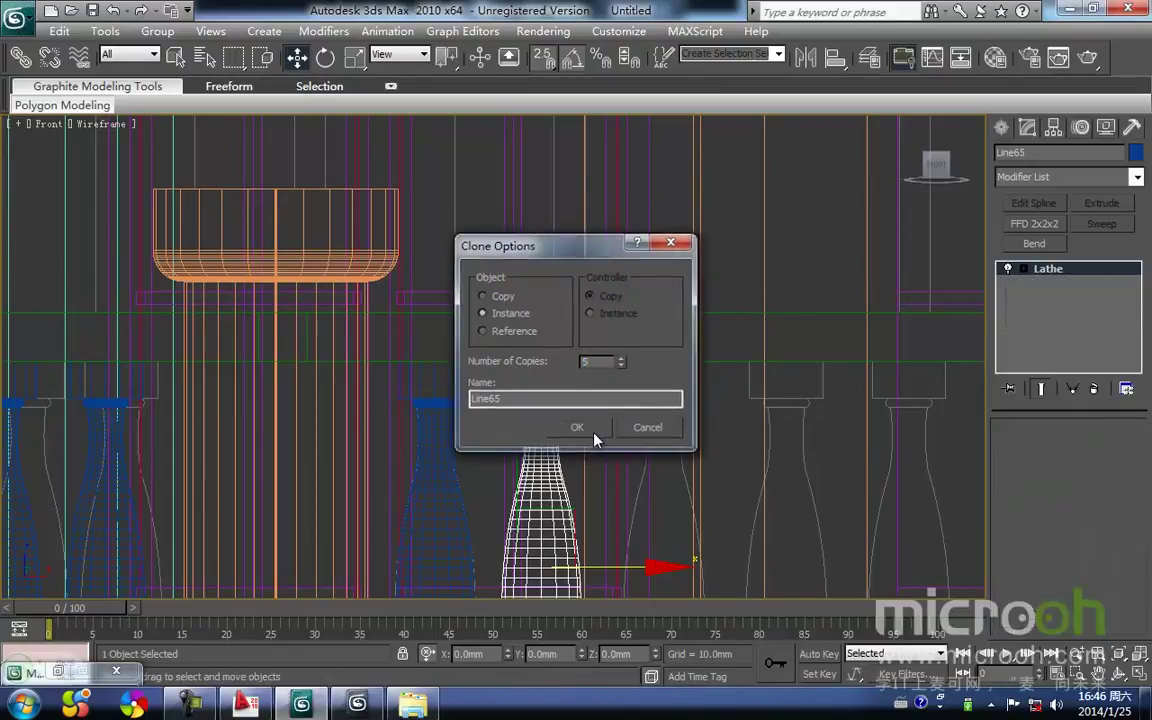
middle_click_drag(655, 463, 370, 480)
scroll(545, 445, "down", 3)
scroll(520, 393, "up", 4)
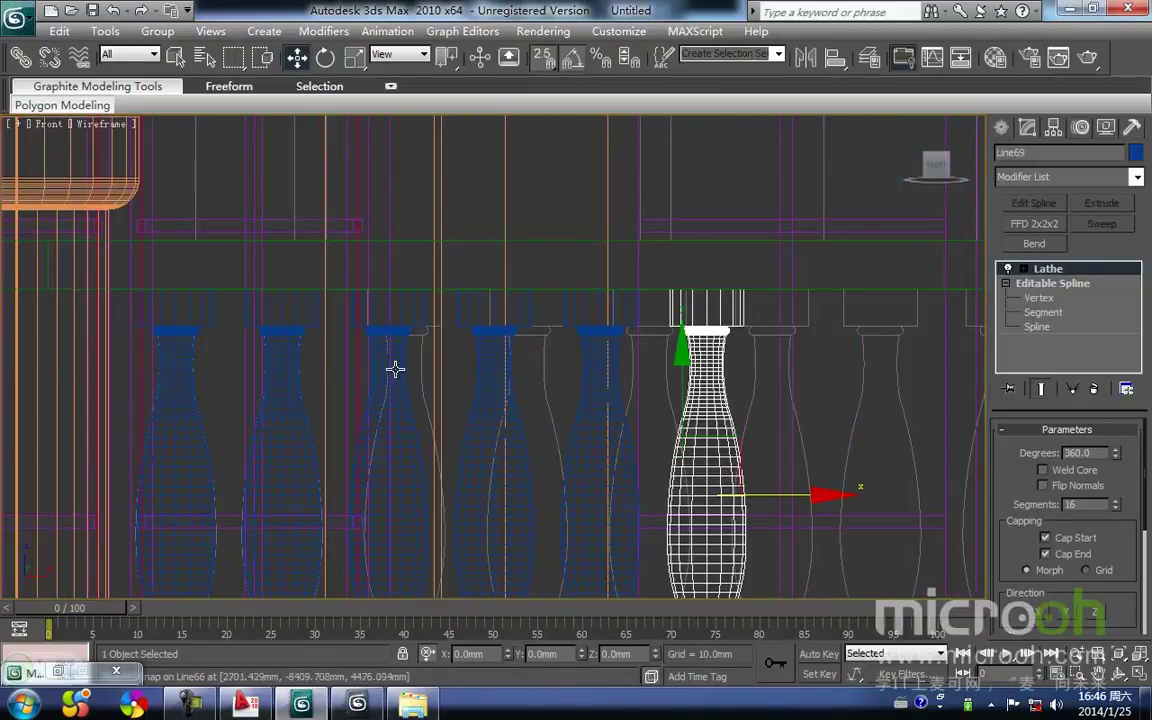
Step: Move the third and fourth front-railing balusters along X onto their outlines in the elevation drawing
left_click(422, 334)
left_click_drag(424, 324, 441, 325)
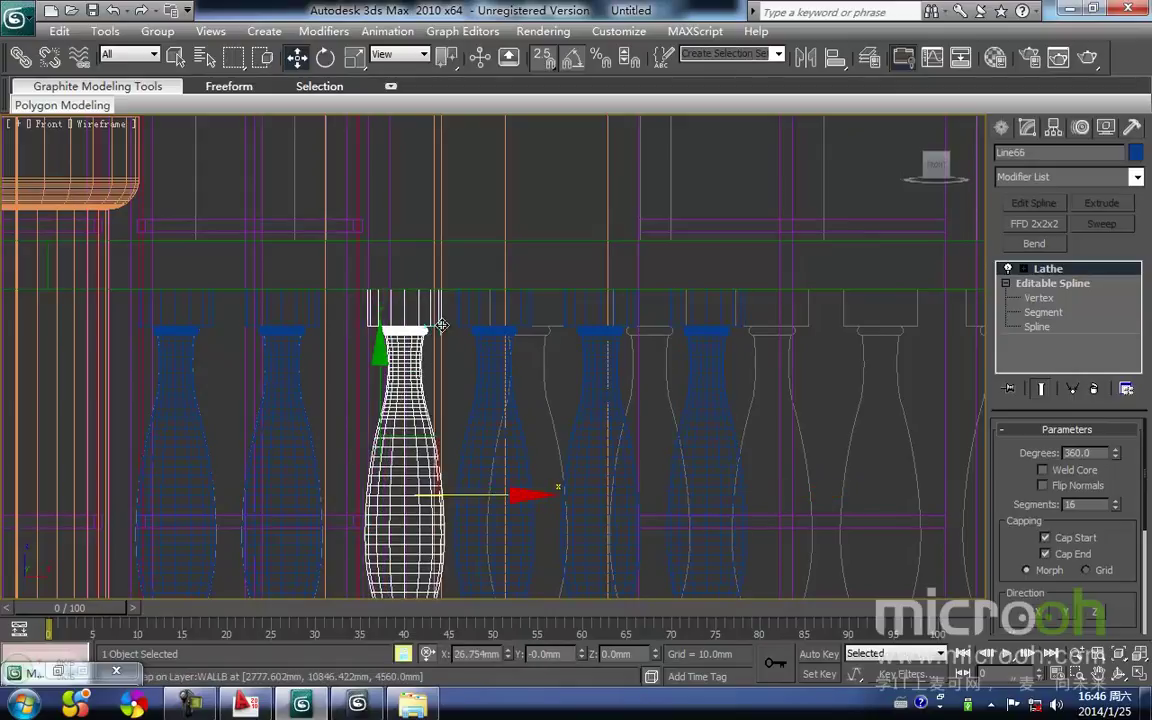
left_click(510, 418)
left_click_drag(533, 329, 567, 328)
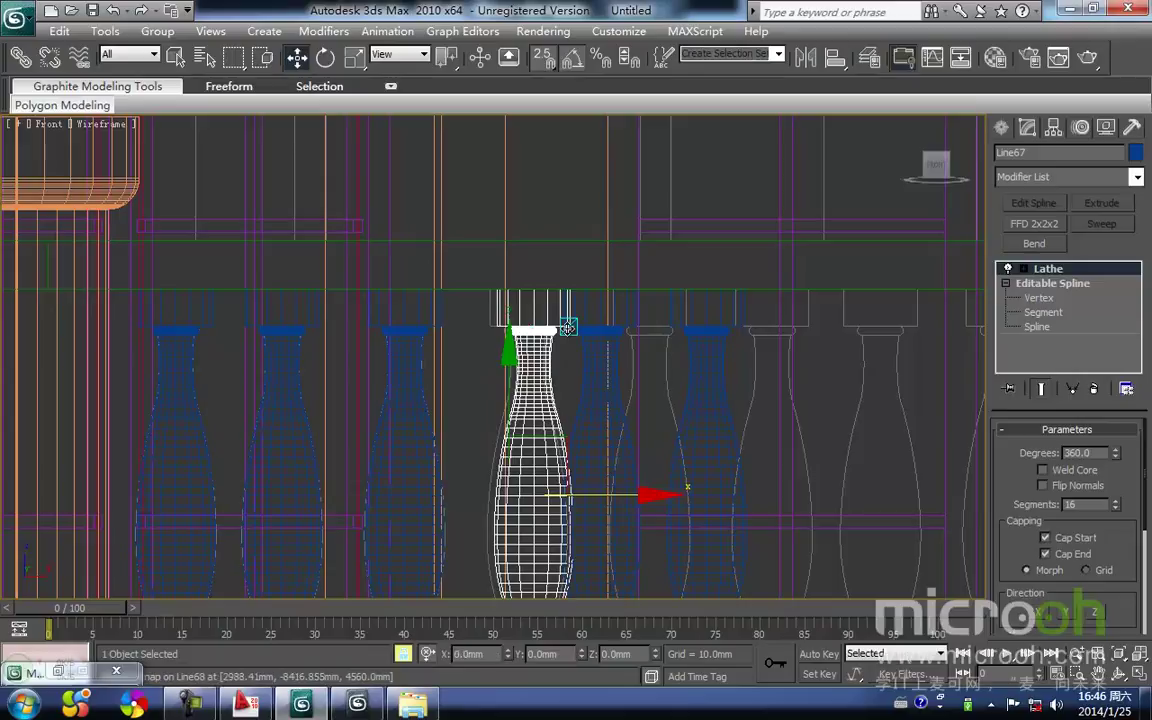
left_click_drag(497, 327, 488, 327)
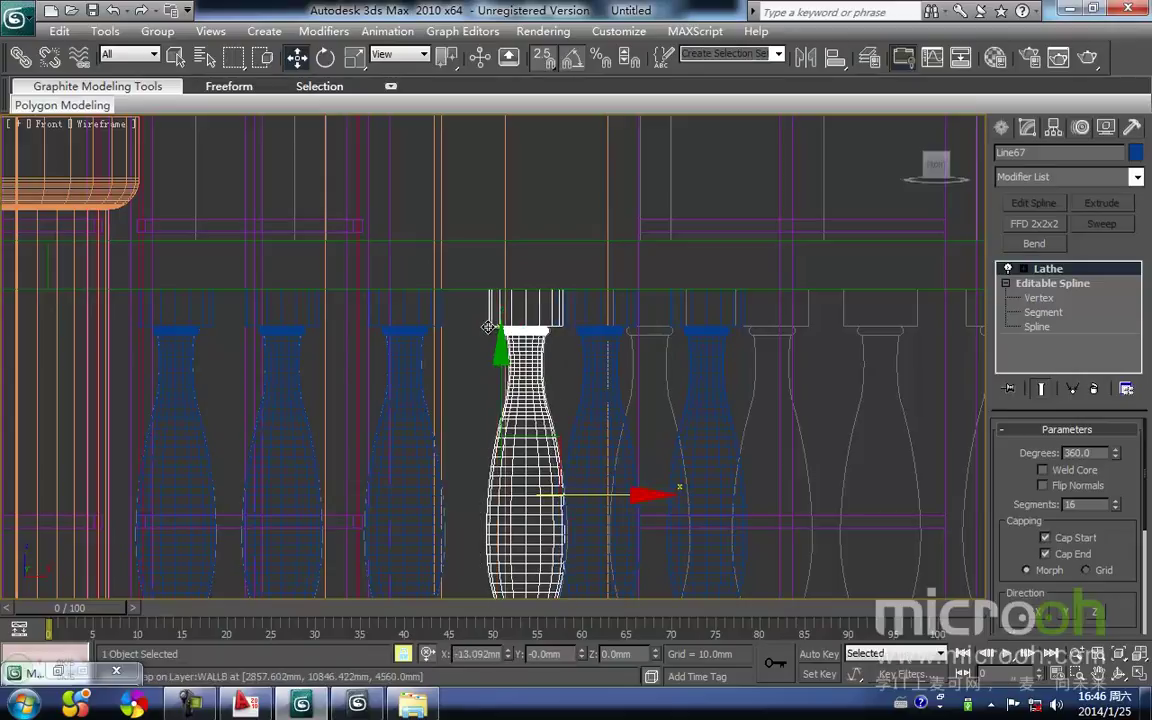
Step: Snap the fifth and sixth front-railing balusters along X onto their outlines in the elevation drawing
left_click(596, 390)
left_click_drag(646, 322, 686, 327)
middle_click_drag(707, 372, 381, 425)
left_click(622, 388)
scroll(565, 365, "up", 3)
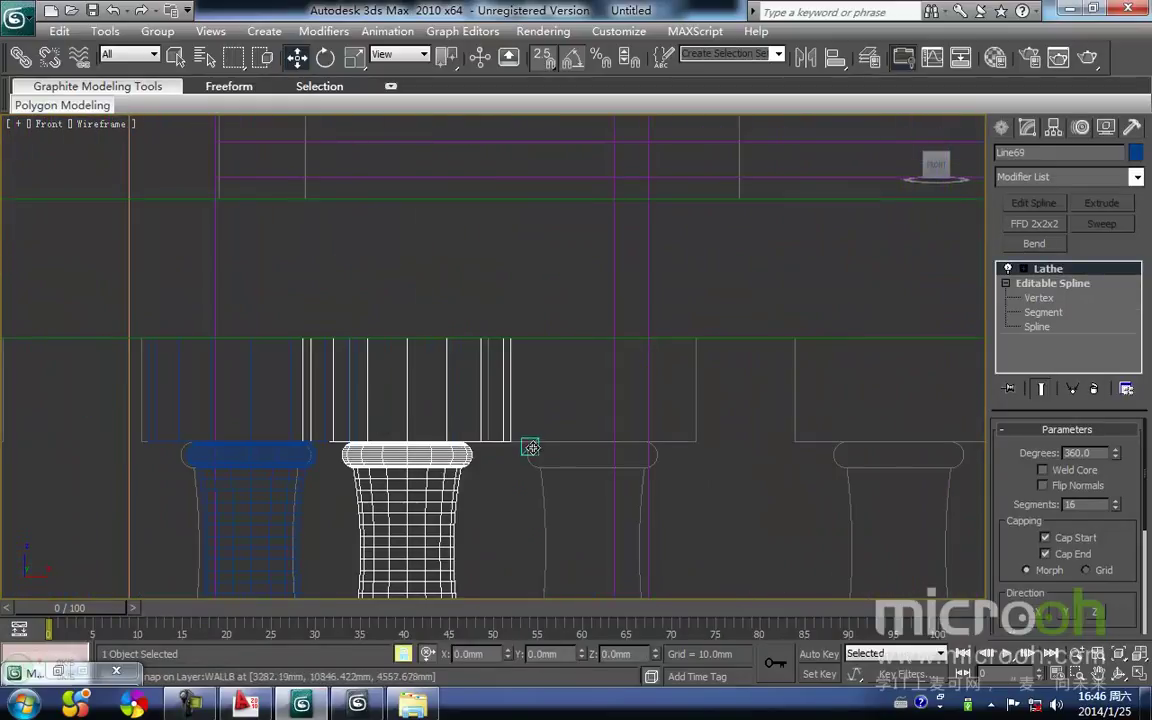
left_click_drag(510, 444, 697, 440)
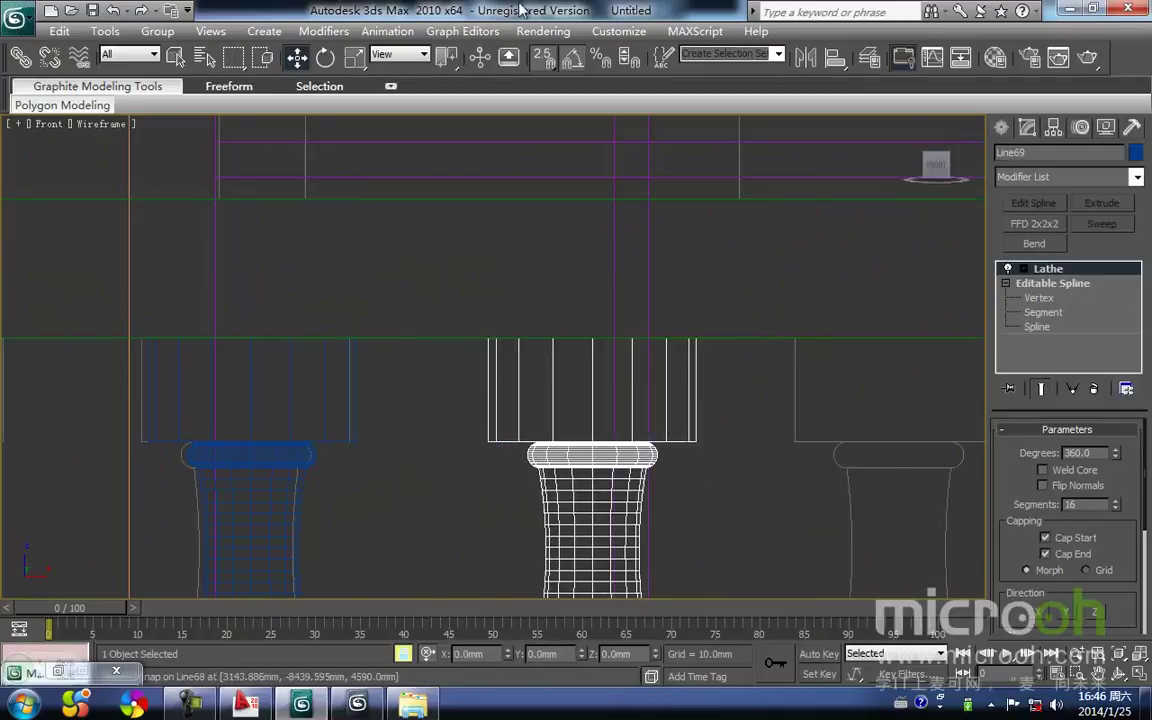
Step: Clone the sixth baluster as an instance onto the next elevation outline, and clone that copy onto the following outline
middle_click_drag(707, 298, 556, 317)
mouse_move(558, 348)
left_mouse_down("shift")
mouse_move(896, 359)
mouse_move(859, 359)
left_mouse_up("shift")
key("Return")
key("space")
scroll(561, 318, "down", 1)
mouse_move(908, 436)
middle_mouse_down()
mouse_move(561, 318)
mouse_move(514, 362)
middle_mouse_up()
scroll(561, 318, "down", 2)
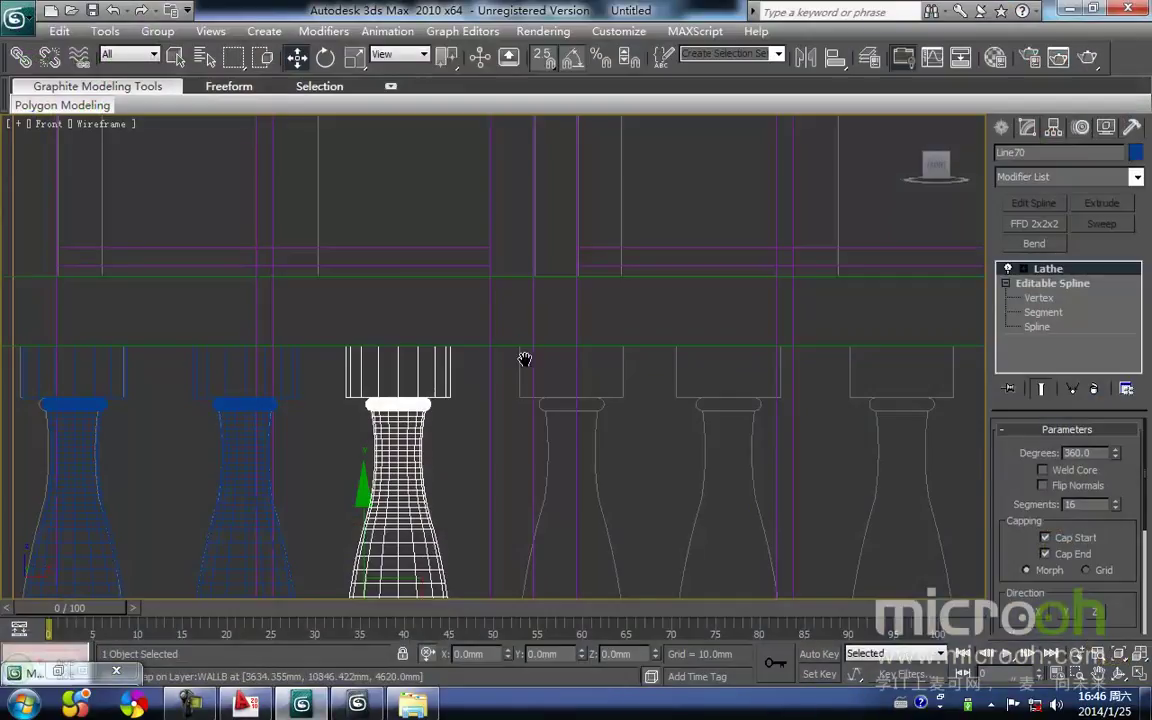
middle_click_drag(525, 358, 435, 410)
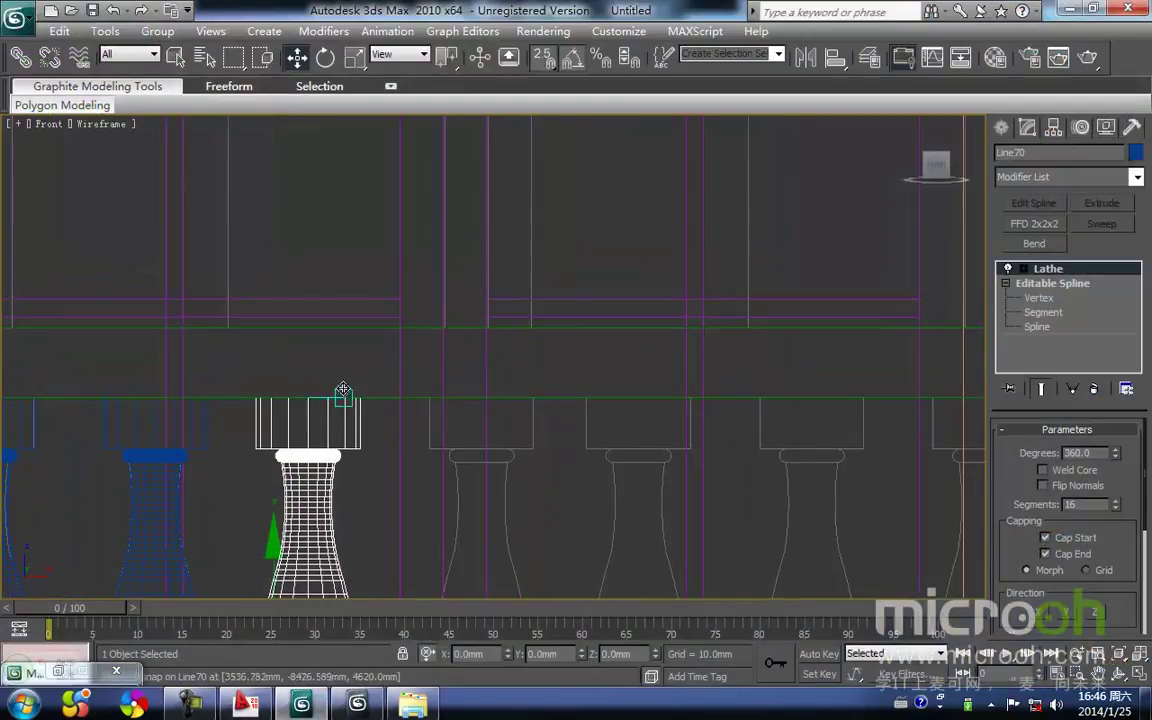
mouse_move(367, 390)
left_mouse_down("shift")
mouse_move(553, 393)
mouse_move(539, 394)
left_mouse_up("shift")
key("Return")
key("space")
Step: Continue the front railing with instance clones snapped along X onto the next four baluster outlines
middle_click_drag(560, 402, 460, 406)
left_click_drag(436, 393, 591, 393, "shift")
key("Return")
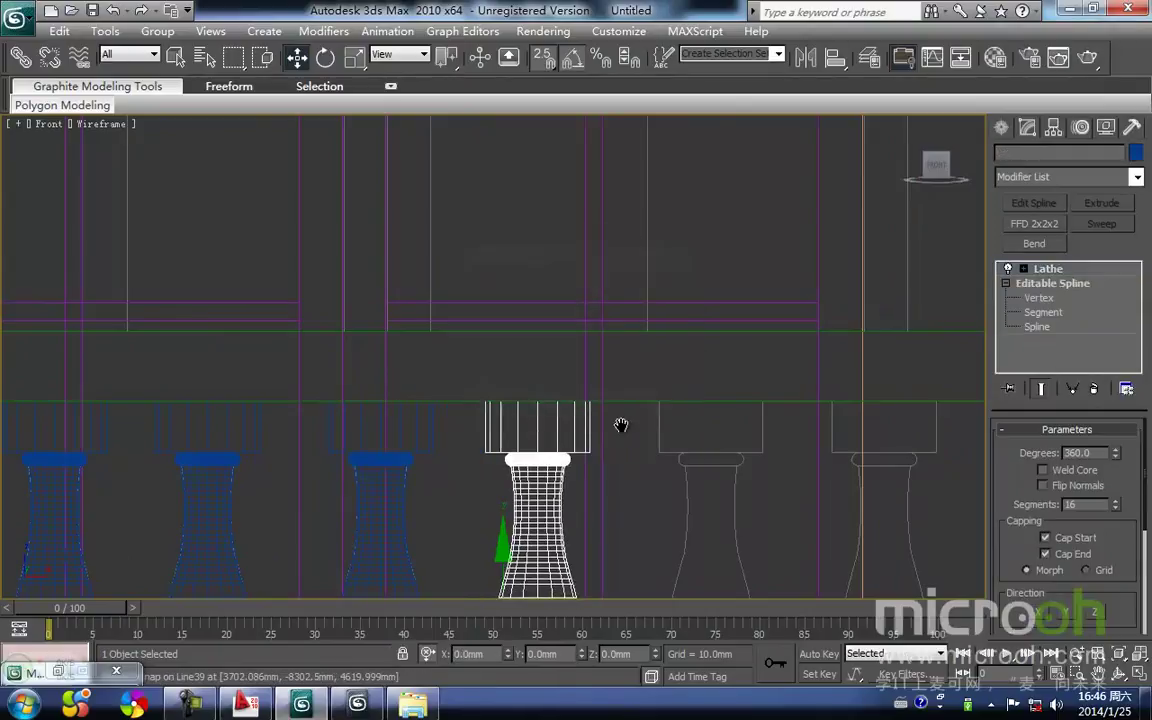
middle_click_drag(622, 424, 440, 406)
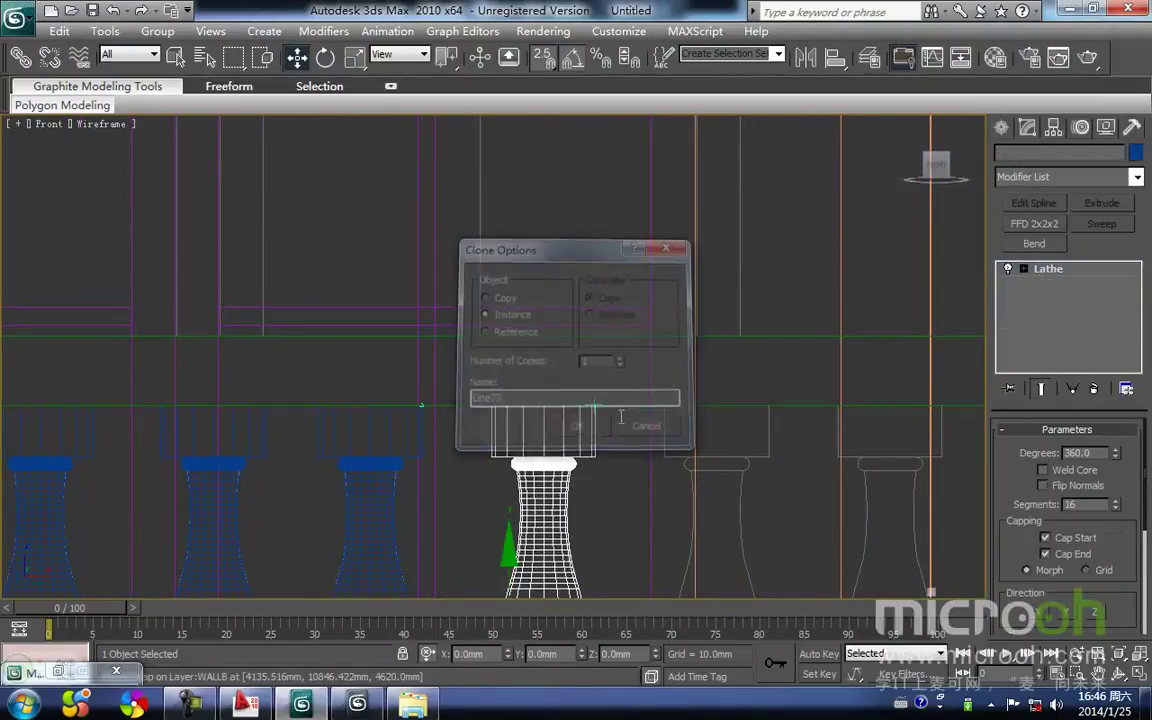
key("Return")
middle_click_drag(617, 411, 434, 393)
left_click_drag(412, 388, 592, 391, "shift")
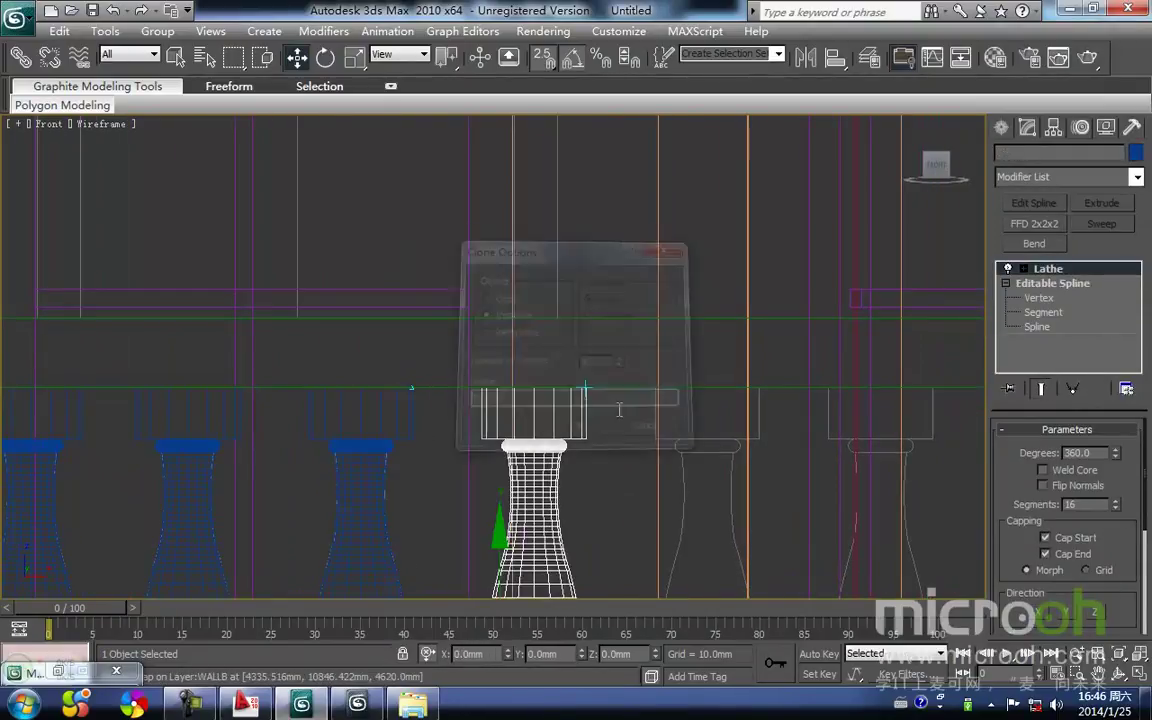
Step: Add two more instance clones of the latest baluster, snapping each along X to its elevation outline
middle_click_drag(592, 390, 447, 402)
left_click_drag(449, 397, 612, 404, "shift")
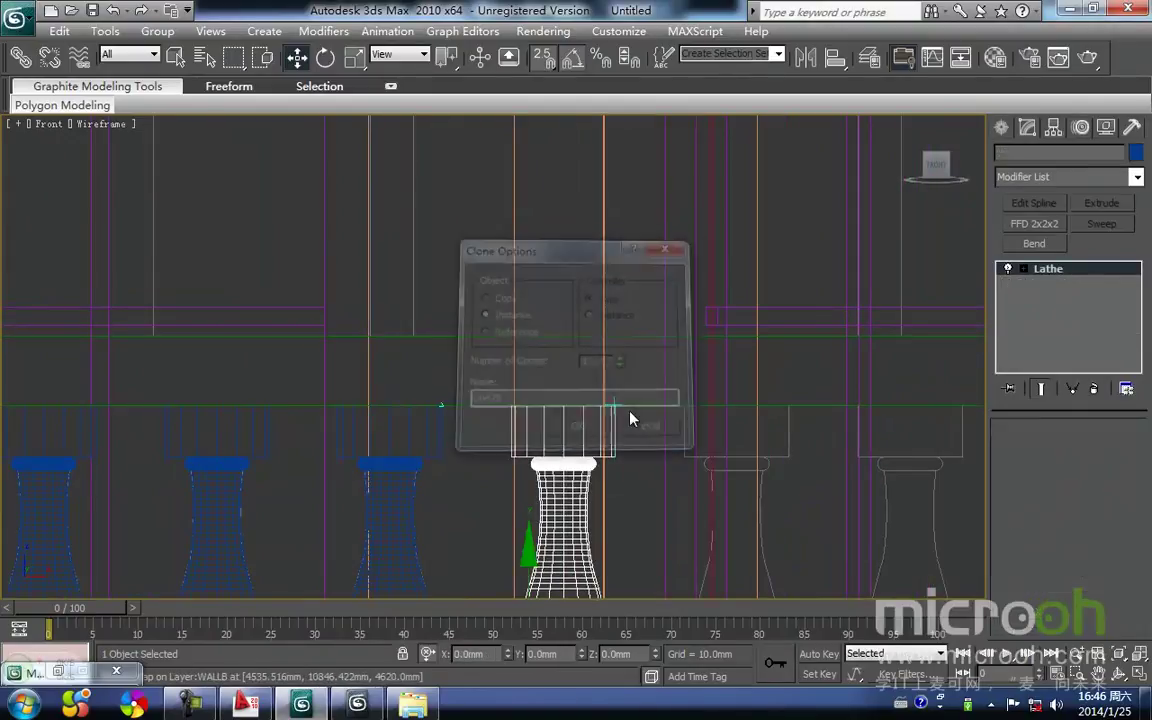
key("Return")
middle_click_drag(612, 404, 483, 404)
left_click_drag(492, 403, 665, 405, "shift")
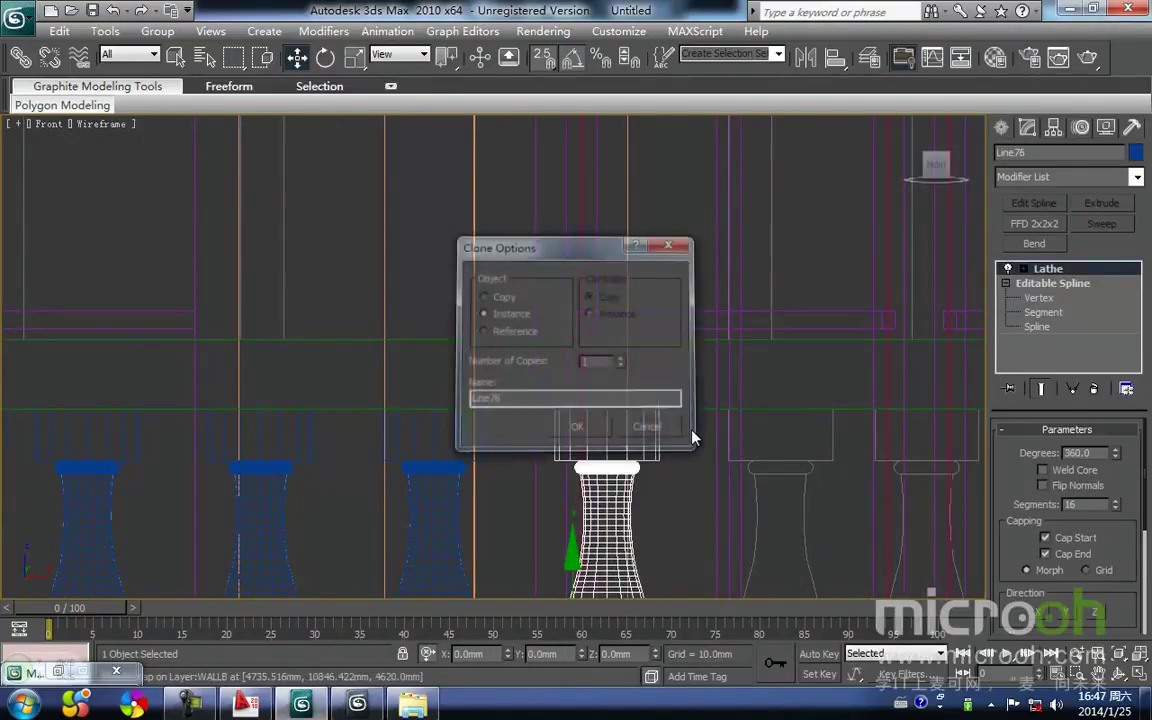
key("Return")
Step: Clone instances onto the last two baluster outlines of the front railing, ending beside the far column
middle_click_drag(694, 437, 502, 414)
left_click_drag(473, 393, 642, 402, "shift")
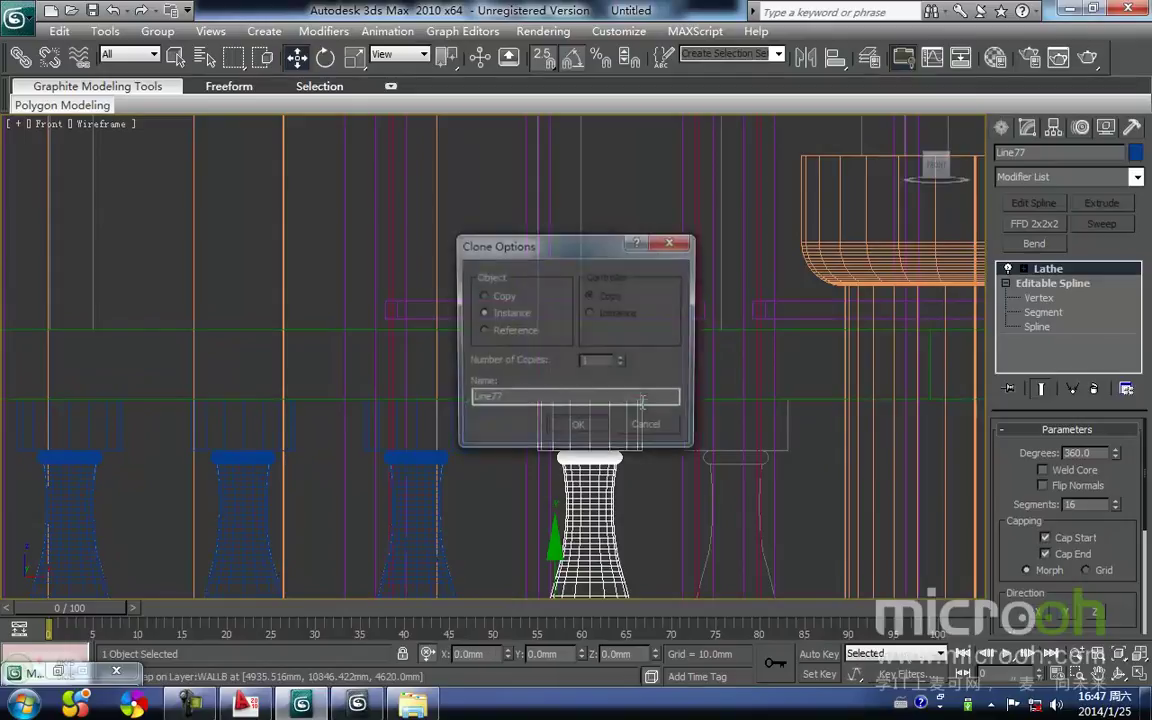
key("Return")
middle_click_drag(642, 402, 490, 405)
left_click_drag(506, 391, 654, 395, "shift")
key("Return")
Step: Shade the model and examine the side, diagonal and front railings with their balusters from above
key("F3")
scroll(585, 387, "down", 6)
middle_click_drag(548, 470, 411, 125, "alt")
middle_click_drag(607, 458, 500, 283)
middle_click_drag(488, 337, 554, 364, "alt")
mouse_move(634, 352)
middle_mouse_down()
mouse_move(579, 396)
mouse_move(604, 391)
mouse_move(600, 428)
middle_mouse_up()
scroll(599, 411, "up", 2)
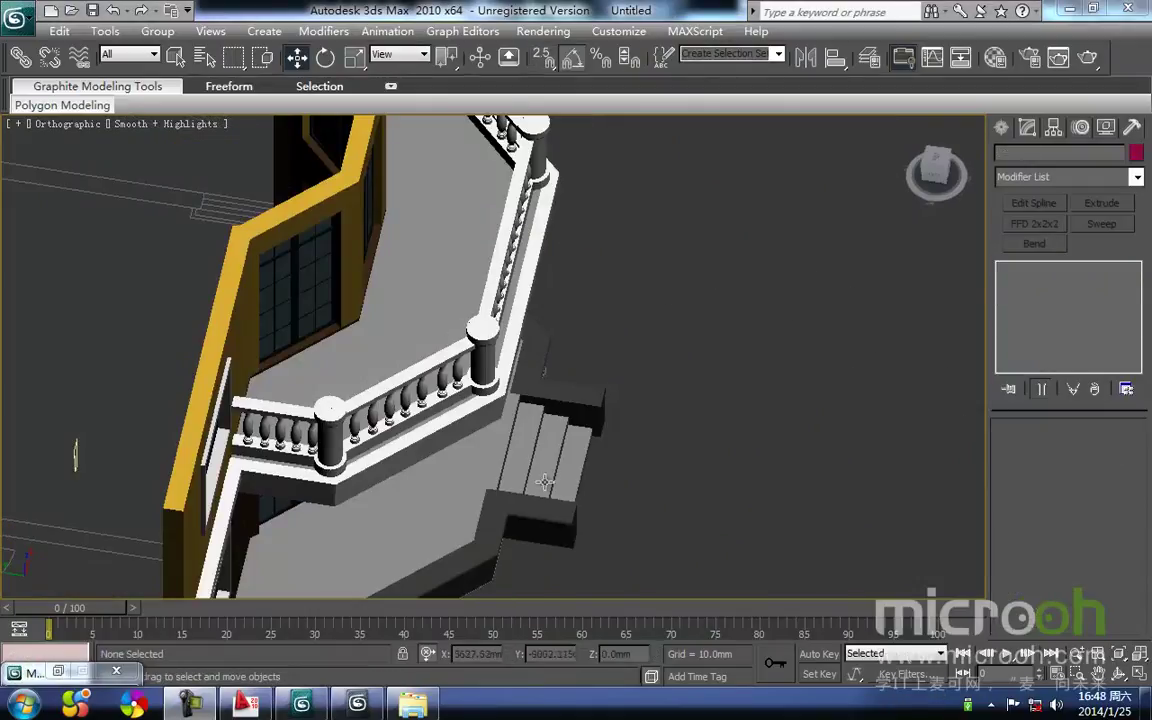
scroll(515, 387, "up", 4)
middle_click_drag(499, 378, 515, 346)
scroll(505, 350, "down", 2)
scroll(478, 360, "up", 5)
scroll(457, 373, "down", 2)
Step: In wireframe, select the extruded green rail of the diagonal railing below its balusters and restore the shaded display
left_click(460, 395)
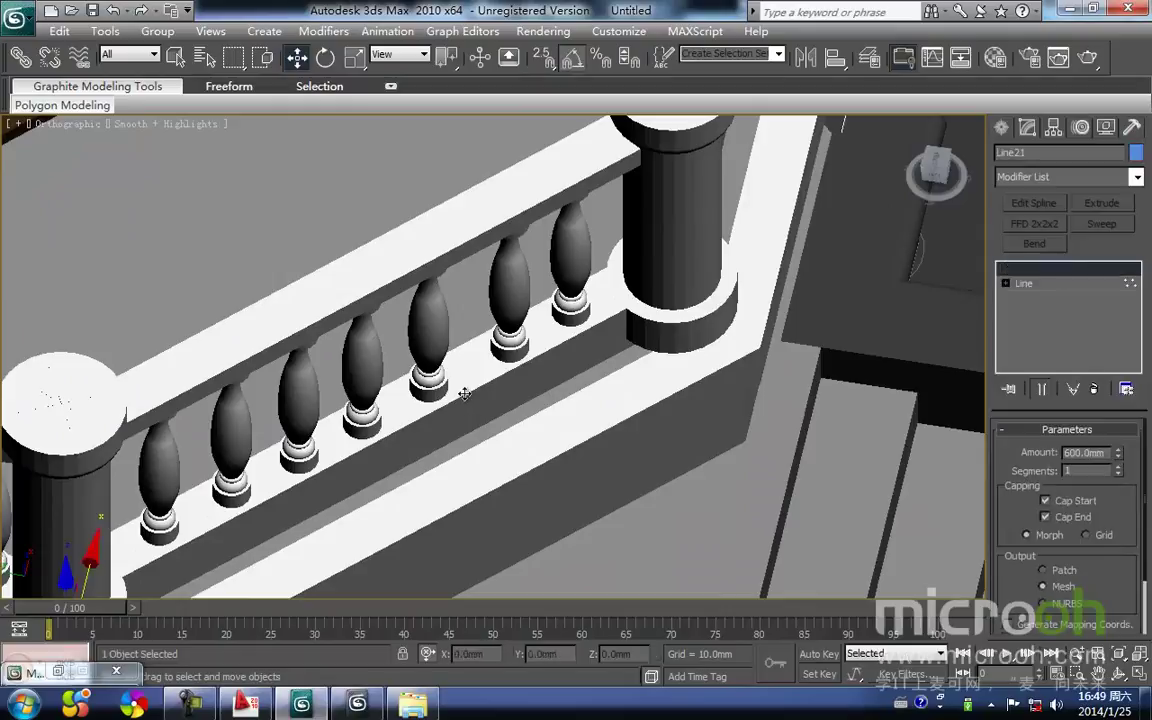
scroll(463, 395, "down", 3)
key("F3")
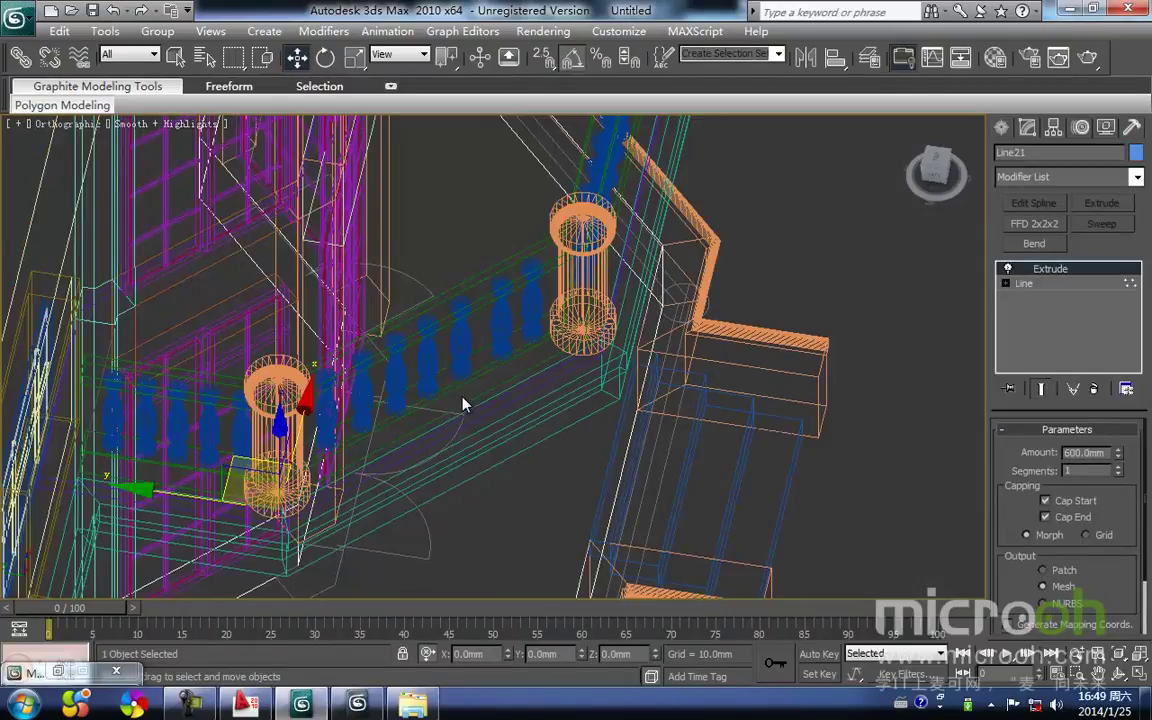
left_click(457, 389)
key("F3")
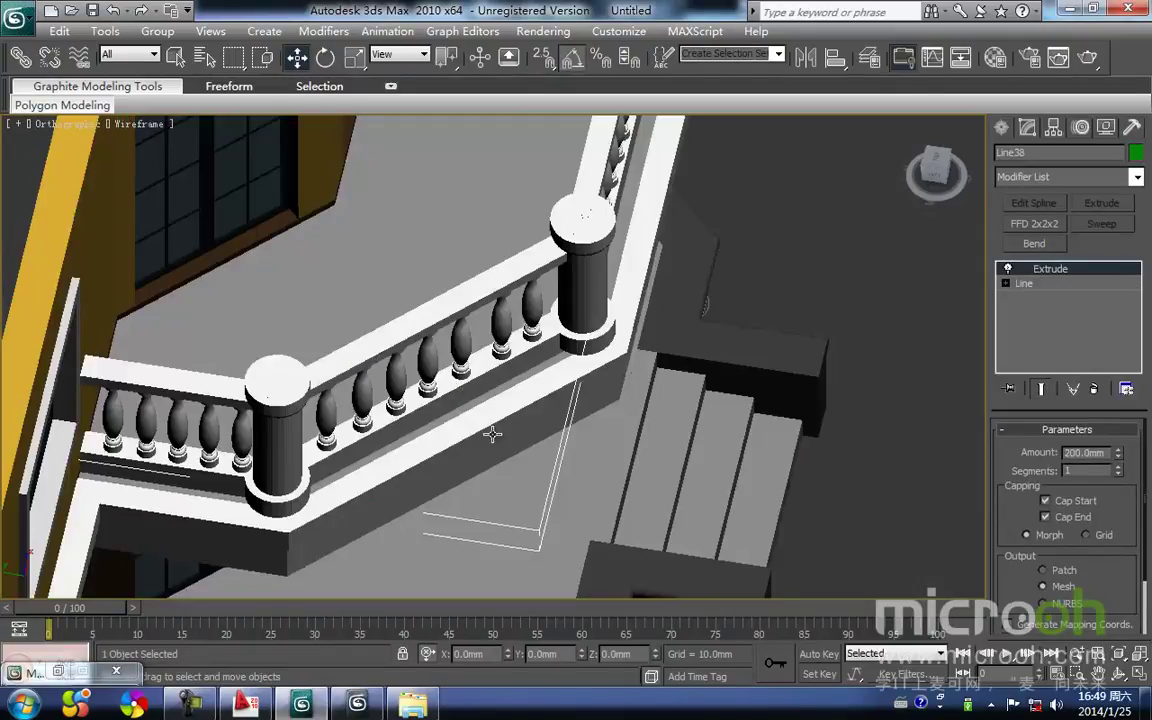
Step: Isolate the extruded green rail together with the white balcony edge band and display them as wireframe in top view
left_click(492, 433, "ctrl")
key("alt+q")
middle_click(522, 457)
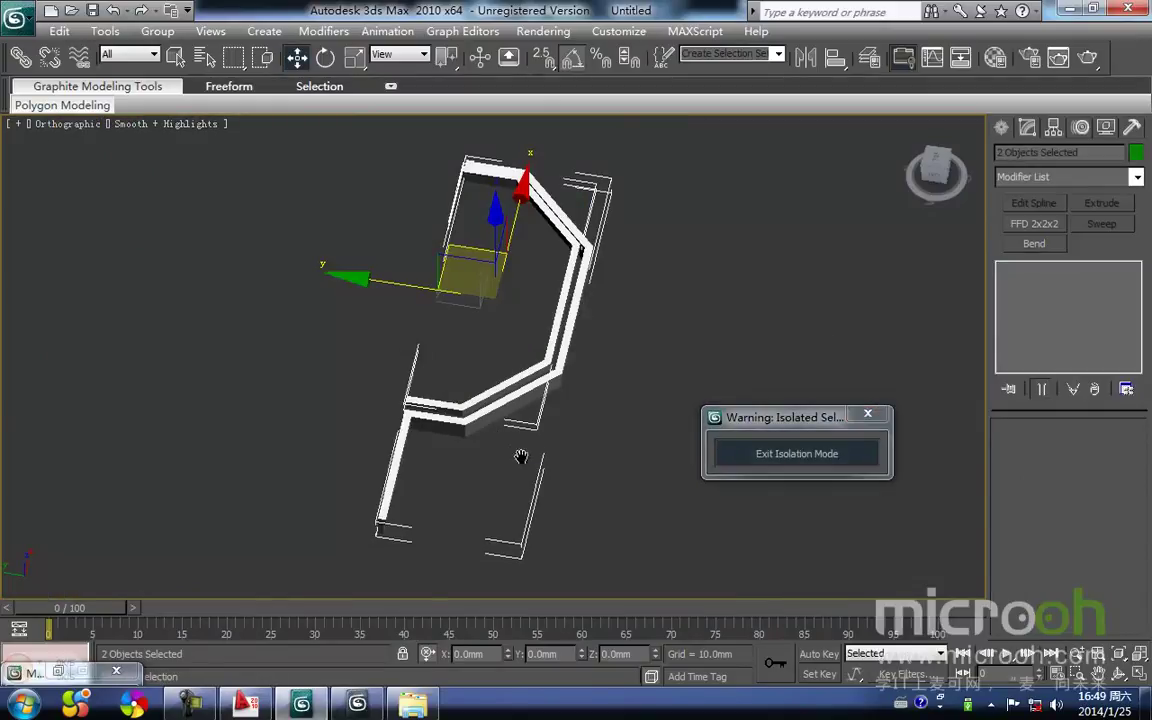
key("t")
key("z")
middle_click_drag(494, 458, 529, 434)
scroll(529, 434, "up", 2)
key("F3")
Step: At the rail line's vertex level, snap the outer vertices of its left side section in plan to the edge band's inner edge
left_click(502, 347)
left_click(484, 397)
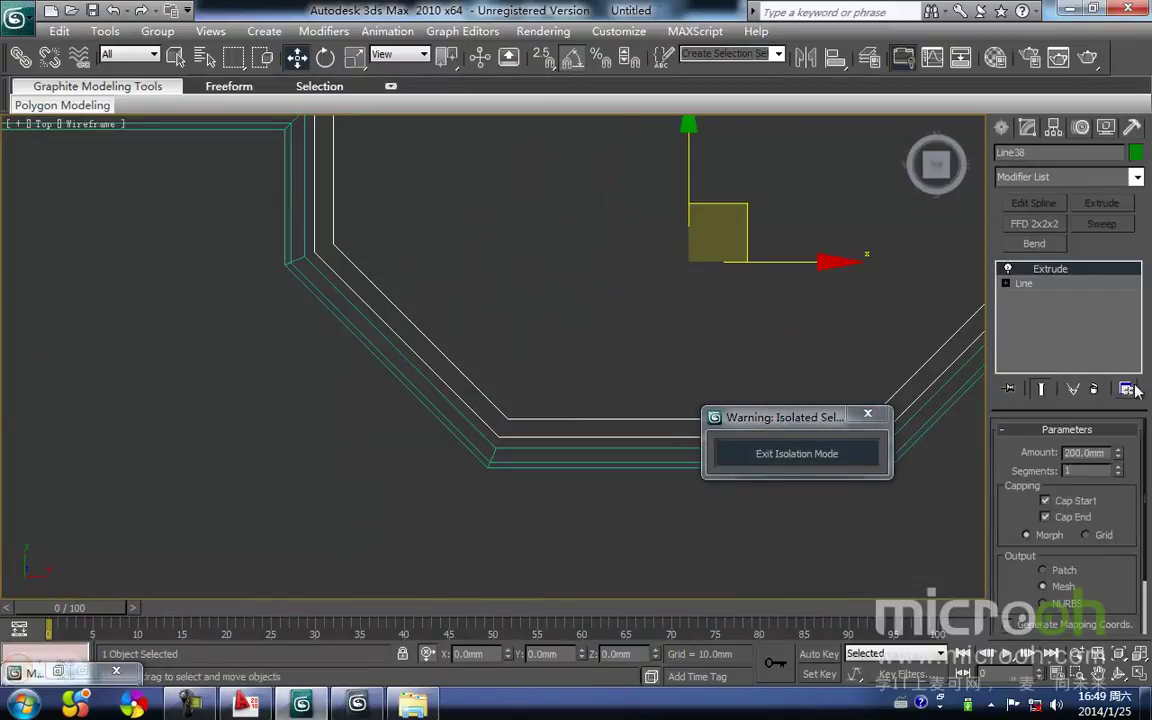
left_click(1019, 303)
middle_click_drag(363, 280, 422, 444)
left_click_drag(388, 463, 333, 220)
key("space")
left_click_drag(446, 279, 446, 279)
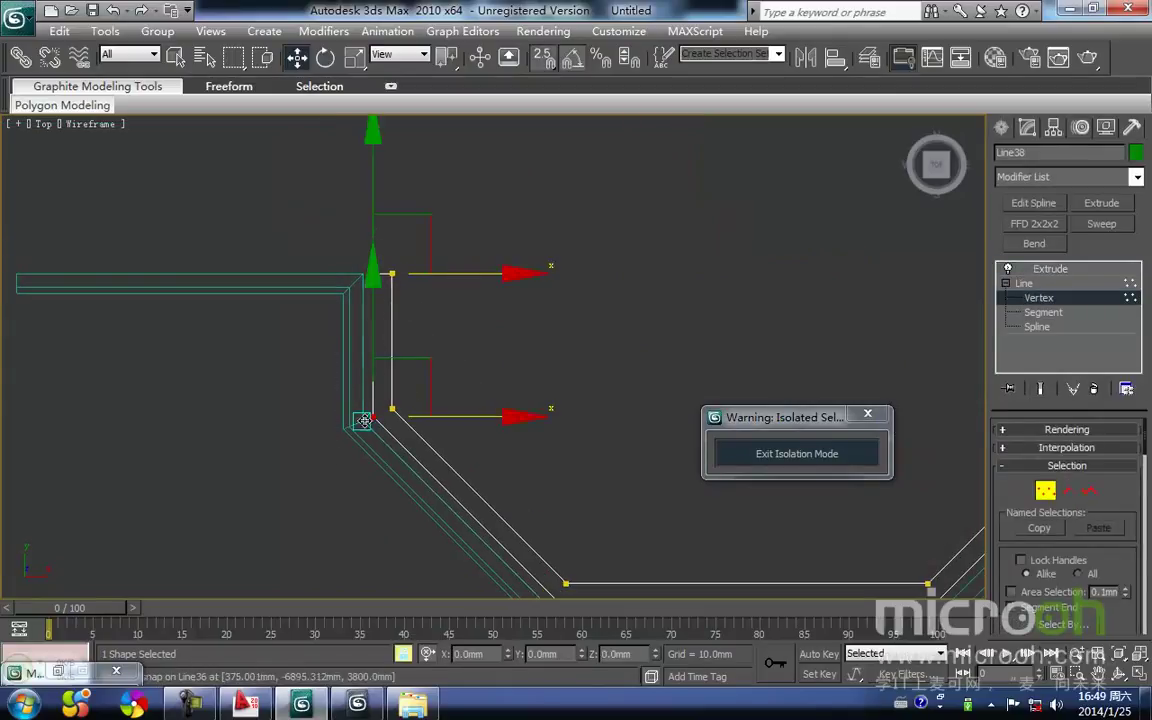
left_click_drag(364, 421, 364, 421)
key("space")
Step: Snap the rail line's two outer front corner vertices to the matching inner corners of the edge band
middle_click_drag(404, 442, 375, 261)
scroll(532, 414, "up", 2)
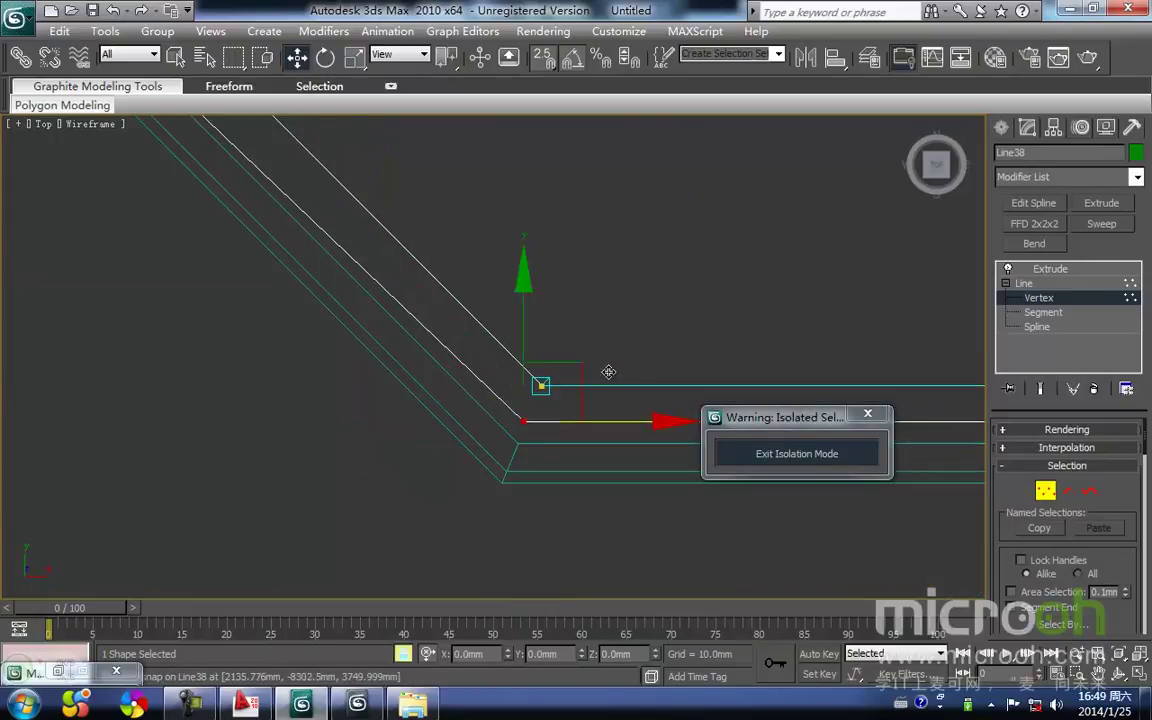
left_click_drag(581, 368, 517, 442)
key("space")
middle_click_drag(545, 450, 283, 419)
scroll(430, 425, "down", 1)
middle_click_drag(640, 440, 301, 416)
scroll(504, 365, "up", 1)
left_click(554, 360)
left_click_drag(553, 368, 561, 390)
key("space")
Step: Snap the outer vertices of the rail line's right side section in plan, corner and end, to the edge band's inner edge
middle_click_drag(752, 286, 530, 376)
scroll(530, 376, "down", 1)
scroll(530, 297, "up", 2)
middle_click_drag(650, 224, 409, 462)
left_click_drag(407, 392, 386, 314)
key("space")
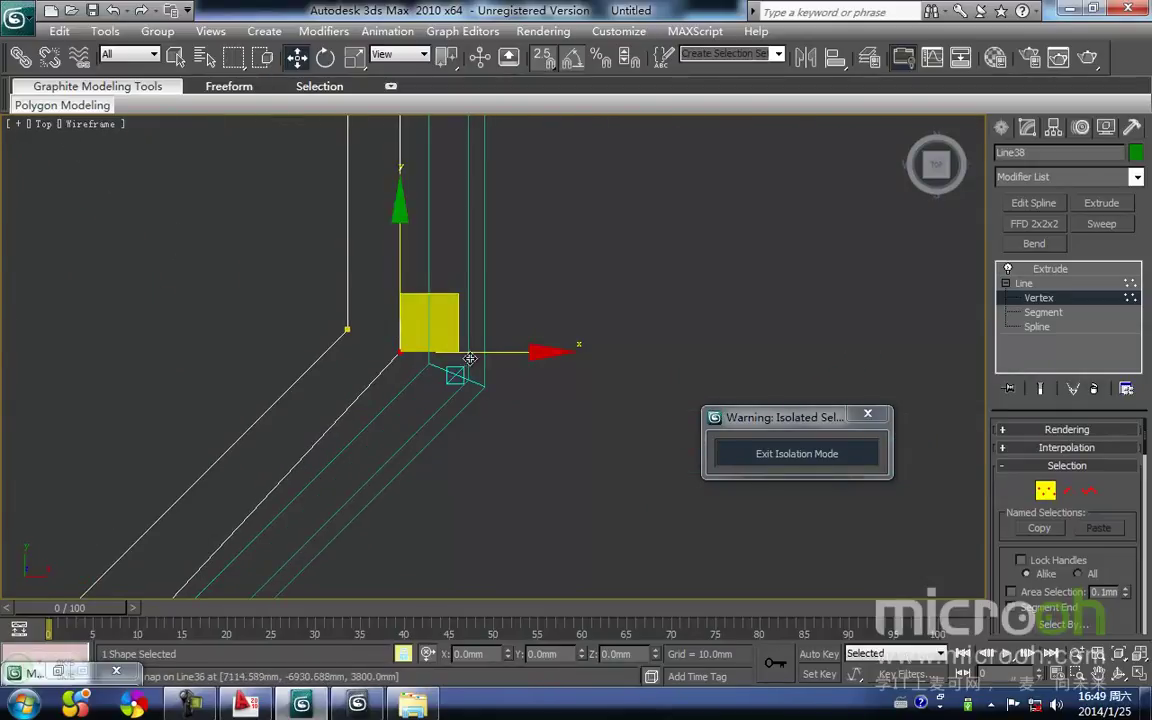
left_click_drag(401, 362, 447, 338)
middle_click_drag(443, 348, 445, 496)
middle_click_drag(491, 285, 451, 358)
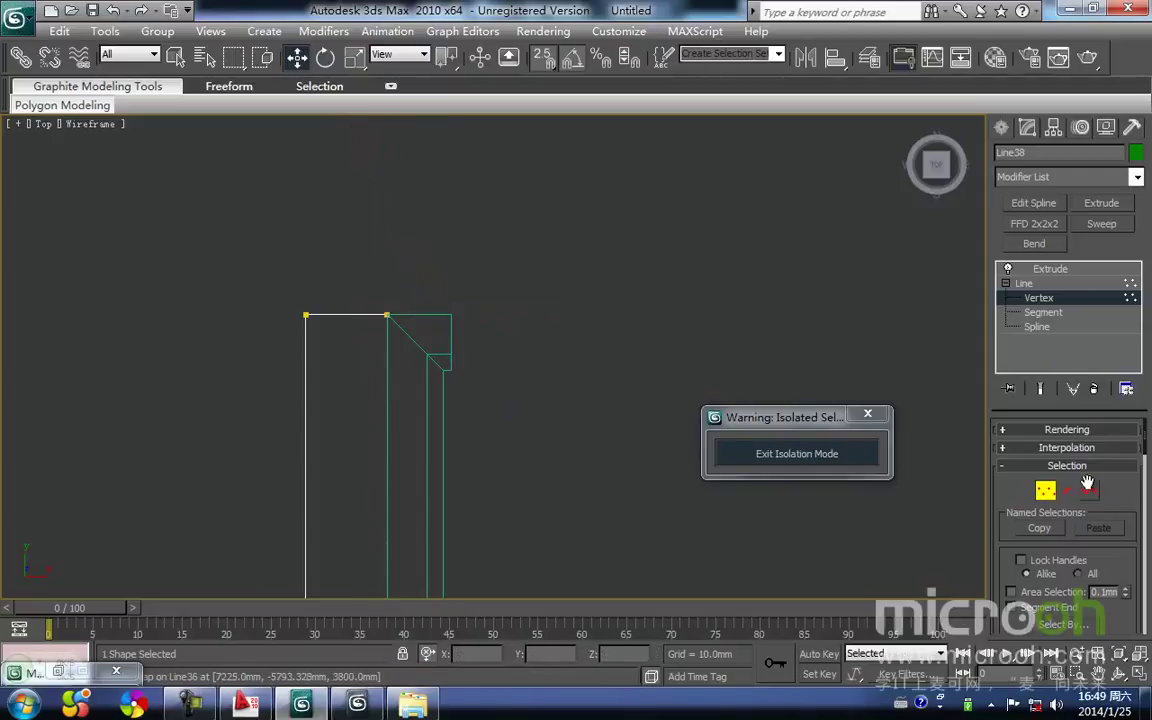
Step: Finish the vertex editing by returning to the rail's Extrude level, and exit isolation to view the shaded balcony on the villa
left_click(1046, 492)
scroll(522, 342, "down", 6)
key("F3")
mouse_move(527, 360)
middle_mouse_down("alt")
mouse_move(578, 344)
mouse_move(588, 328)
middle_mouse_up("alt")
middle_click_drag(545, 410, 595, 414)
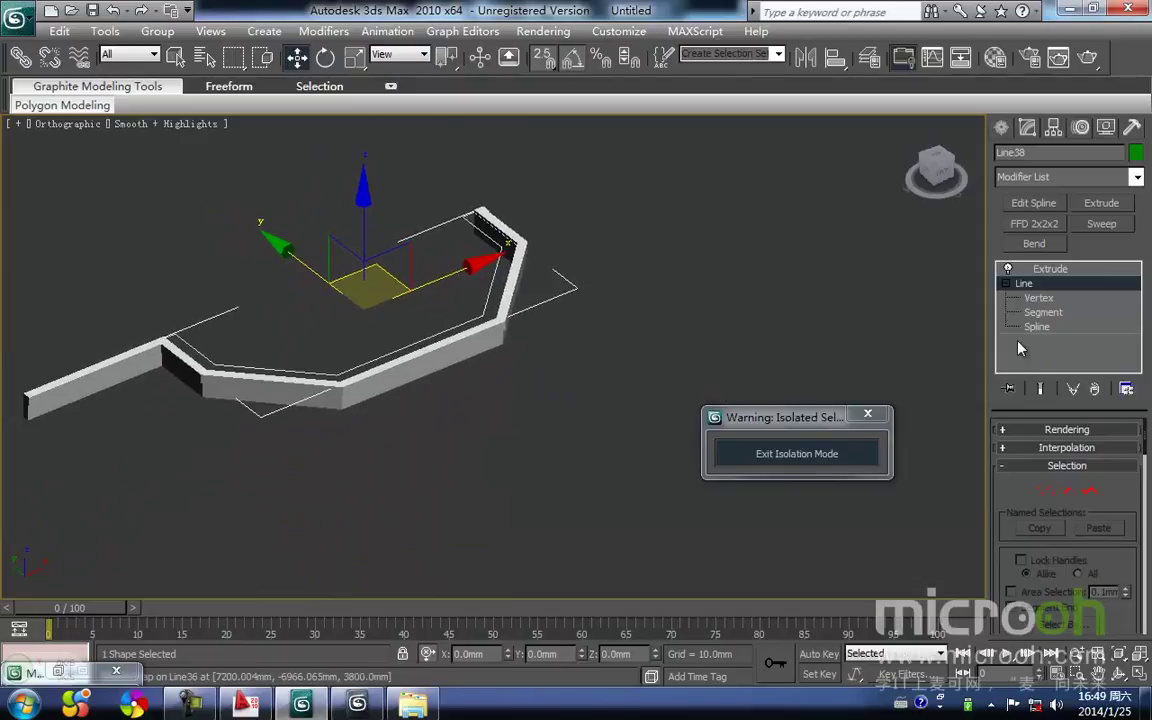
left_click(1050, 270)
left_click(658, 404)
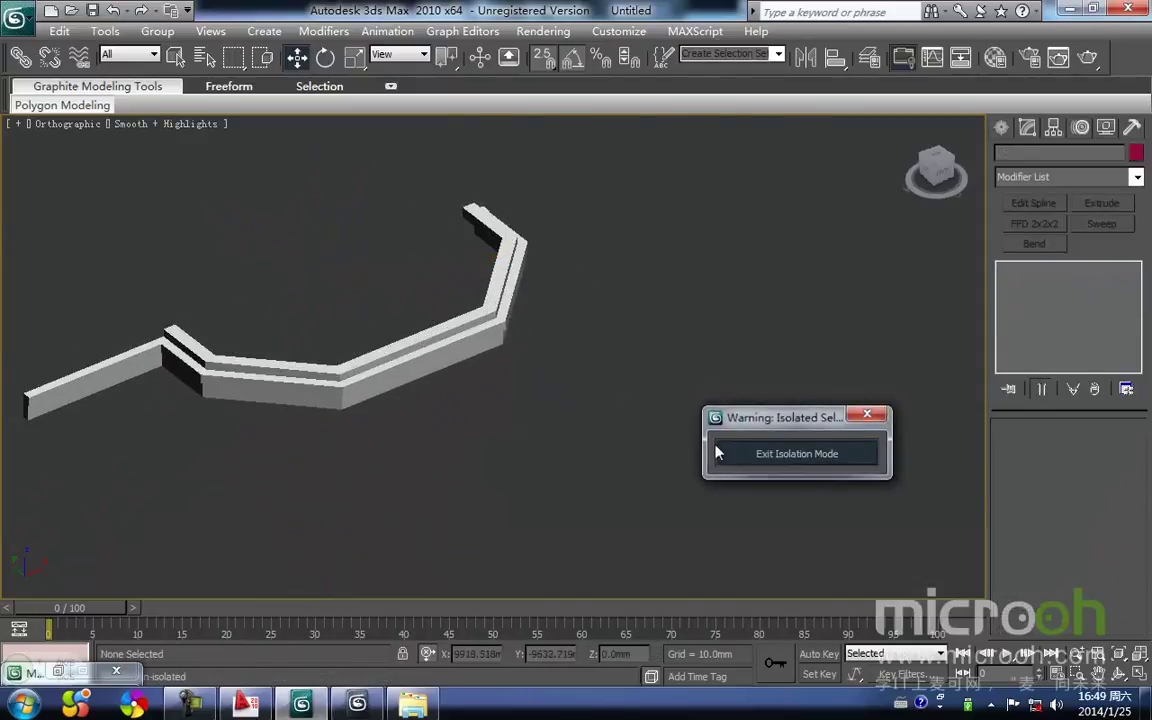
left_click(720, 453)
middle_click_drag(510, 442, 418, 517, "alt")
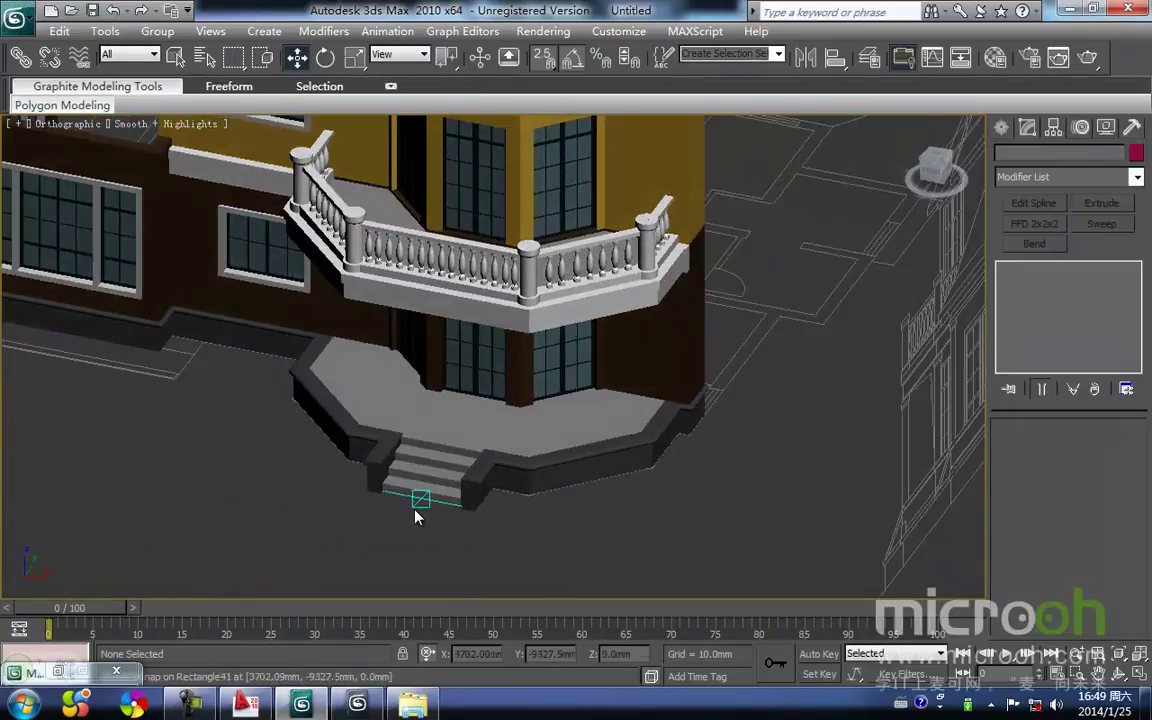